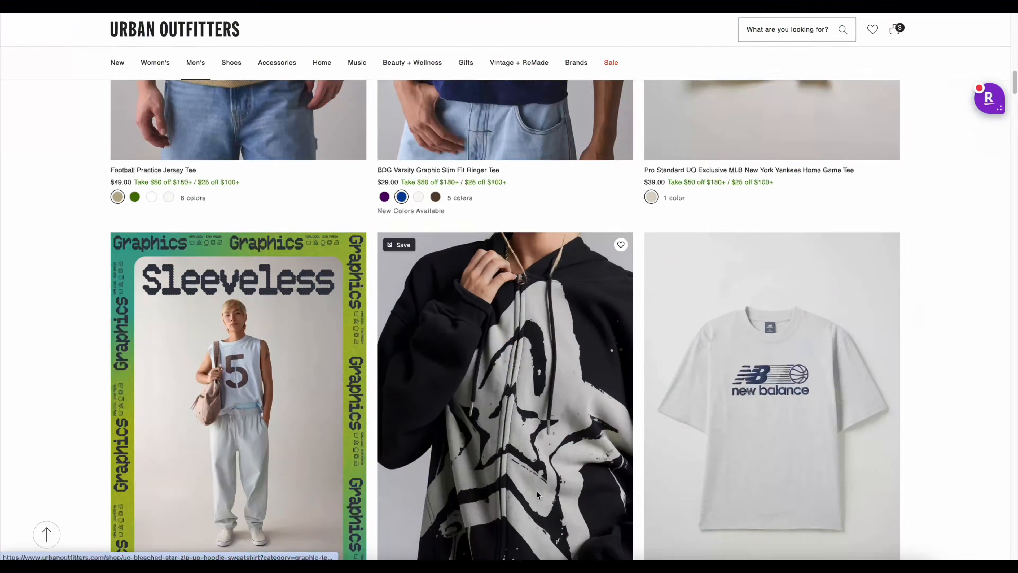
- Browse the men's graphic tees at Urban Outfitters and the Budweiser By PacSun Last Call Hoodie for design inspiration
scroll(537, 493, "down", 5)
scroll(537, 495, "down", 20)
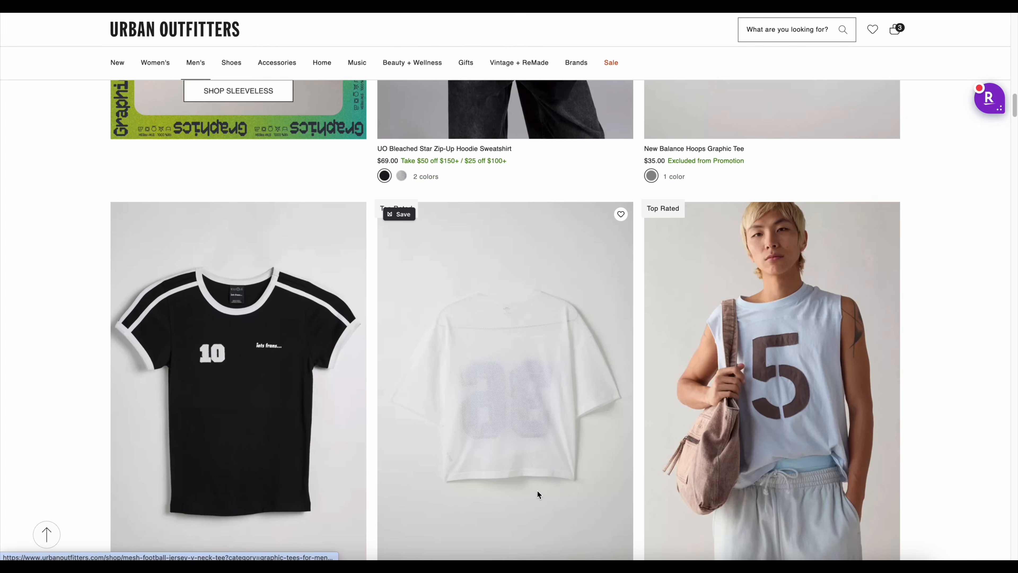
scroll(539, 491, "down", 15)
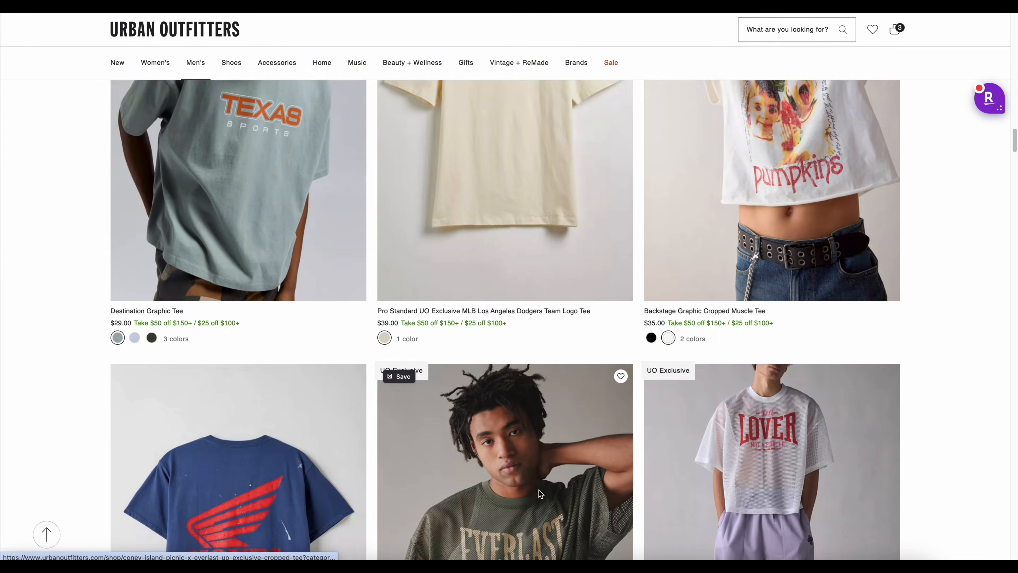
scroll(539, 492, "down", 7)
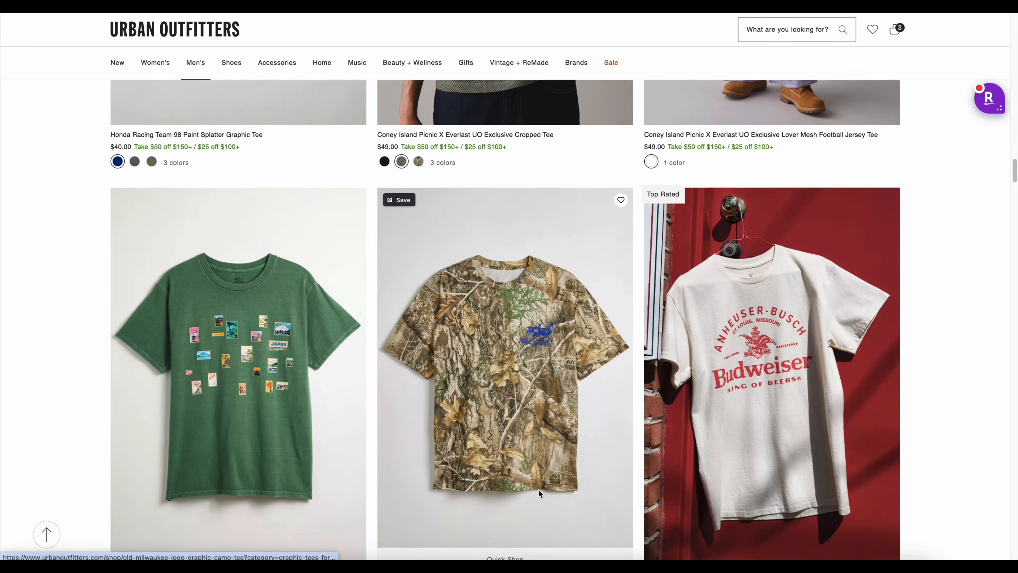
left_click(786, 363)
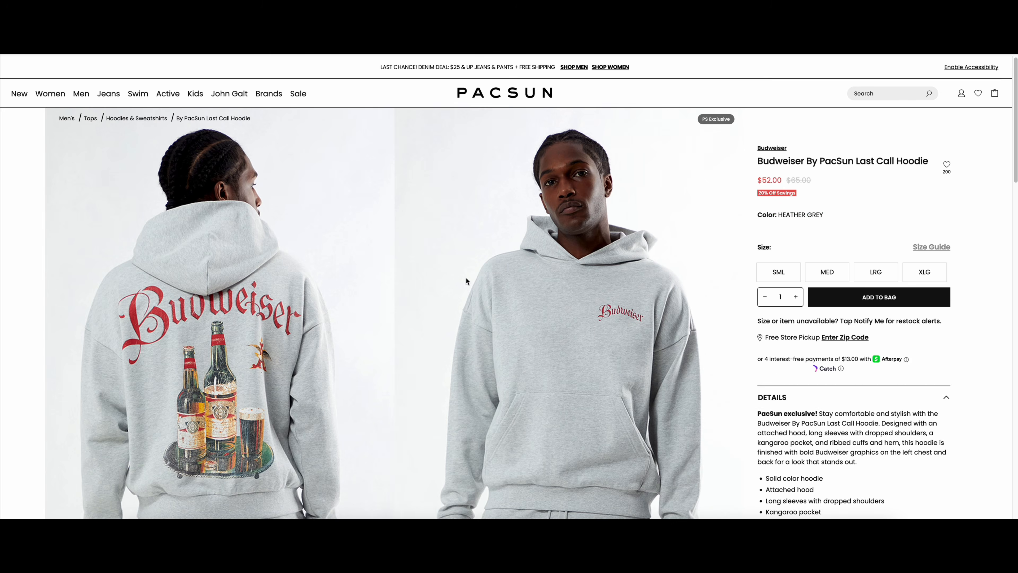
scroll(466, 278, "down", 5)
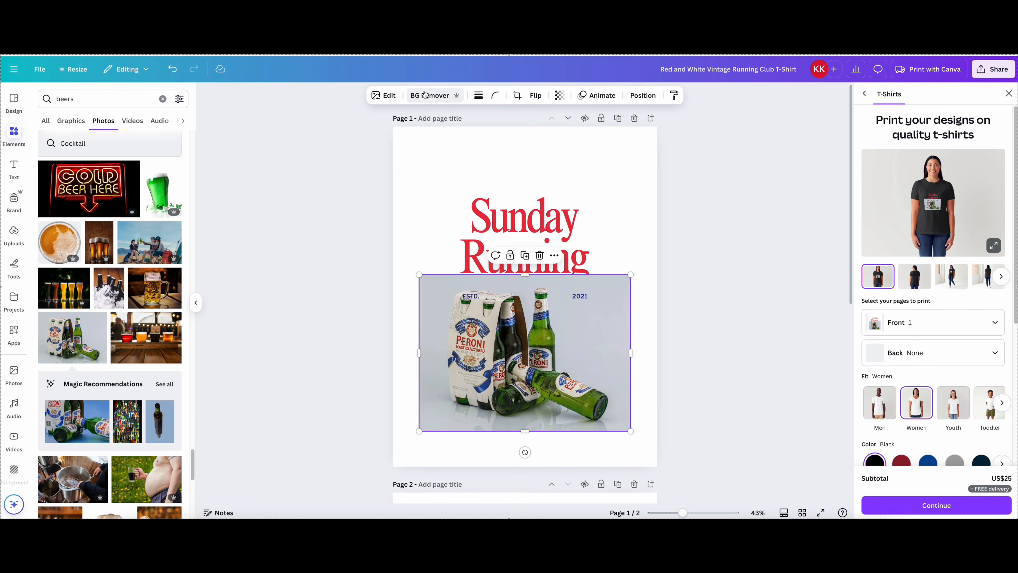
- Replace the runners illustration below the title with a background-free cutout of the Peroni beer photo
left_click(429, 96)
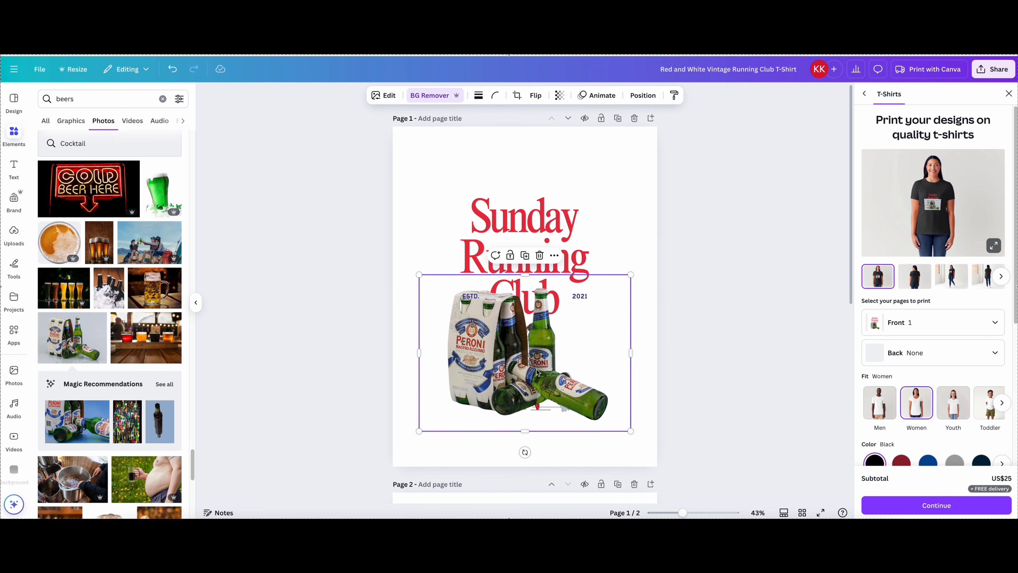
left_click_drag(537, 372, 573, 463)
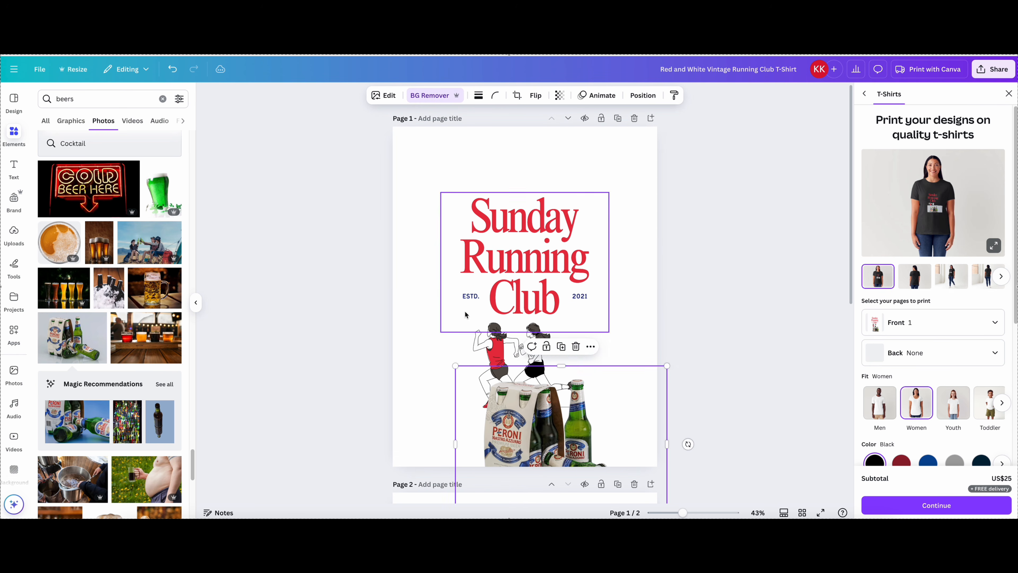
key("Delete")
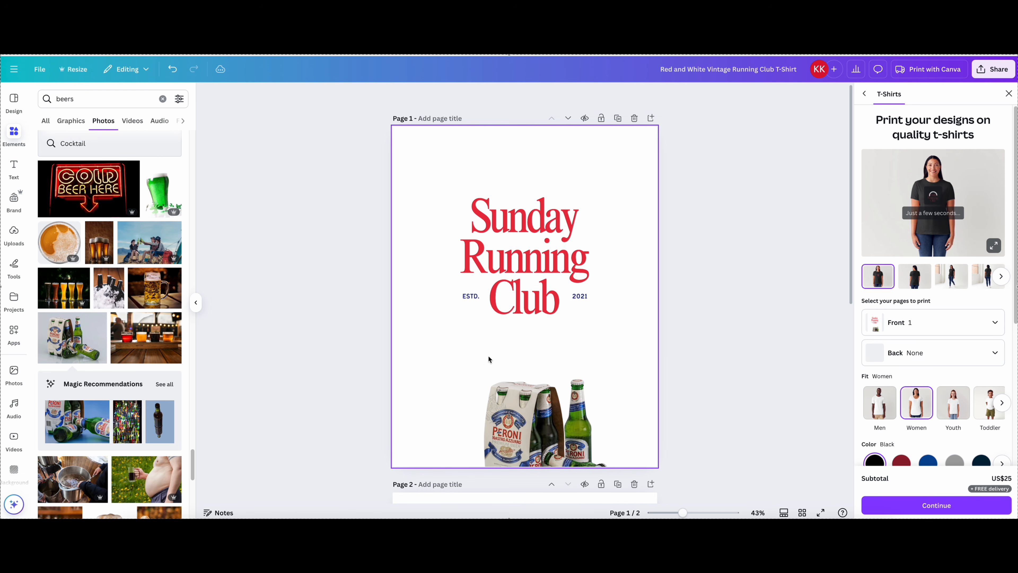
left_click_drag(538, 418, 506, 348)
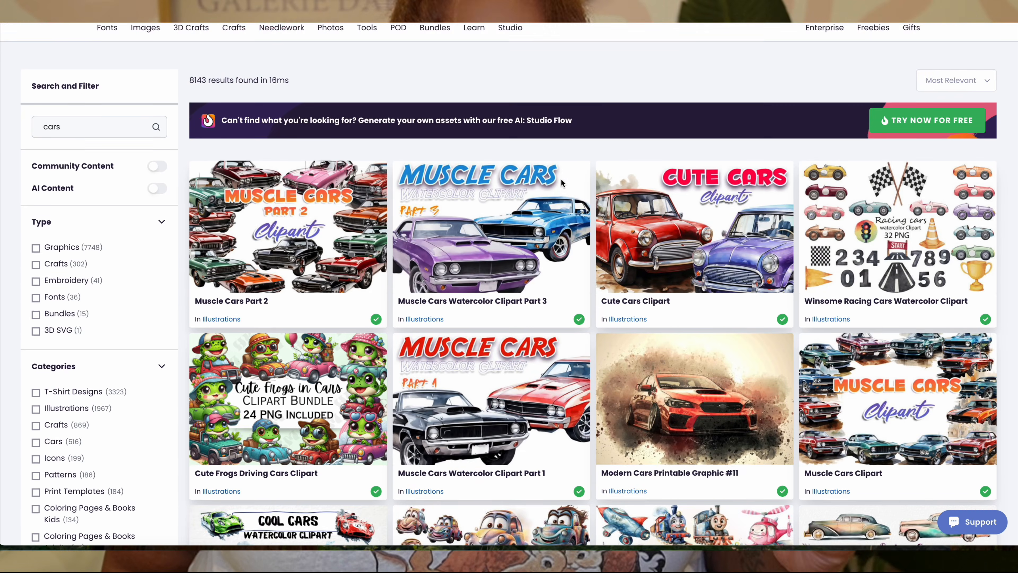
- Look through the clipart search results for cars
scroll(561, 179, "down", 2)
left_click(306, 193)
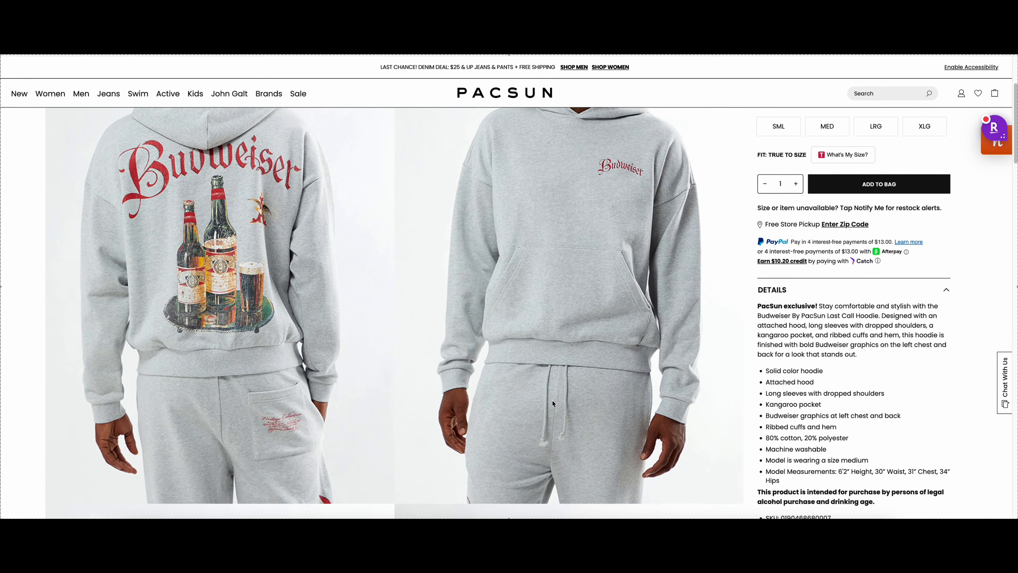
- Examine the product photos of the Budweiser hoodie and matching sweatpants for the placement of their graphics
scroll(552, 401, "down", 5)
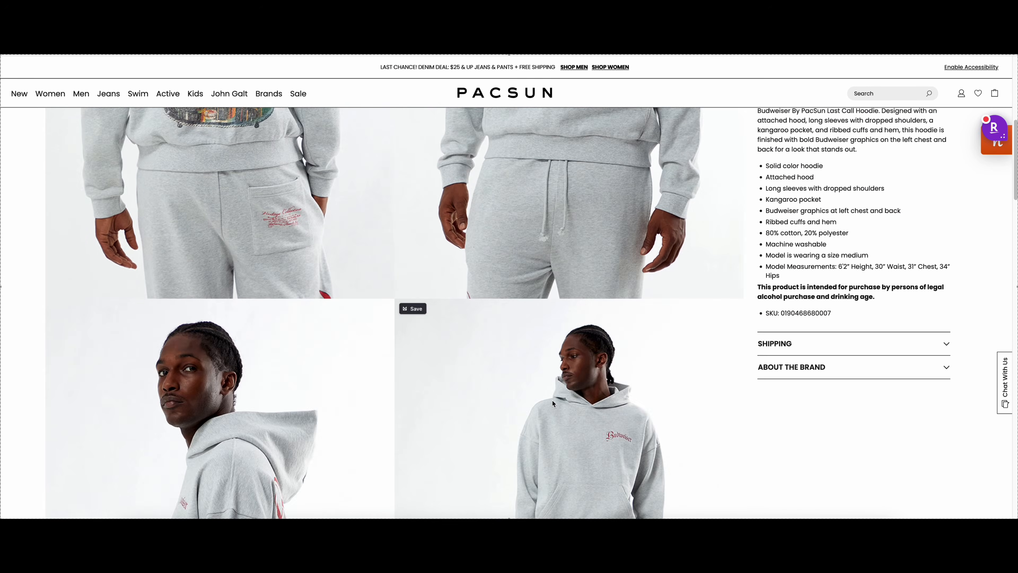
scroll(552, 403, "down", 10)
scroll(553, 403, "up", 4)
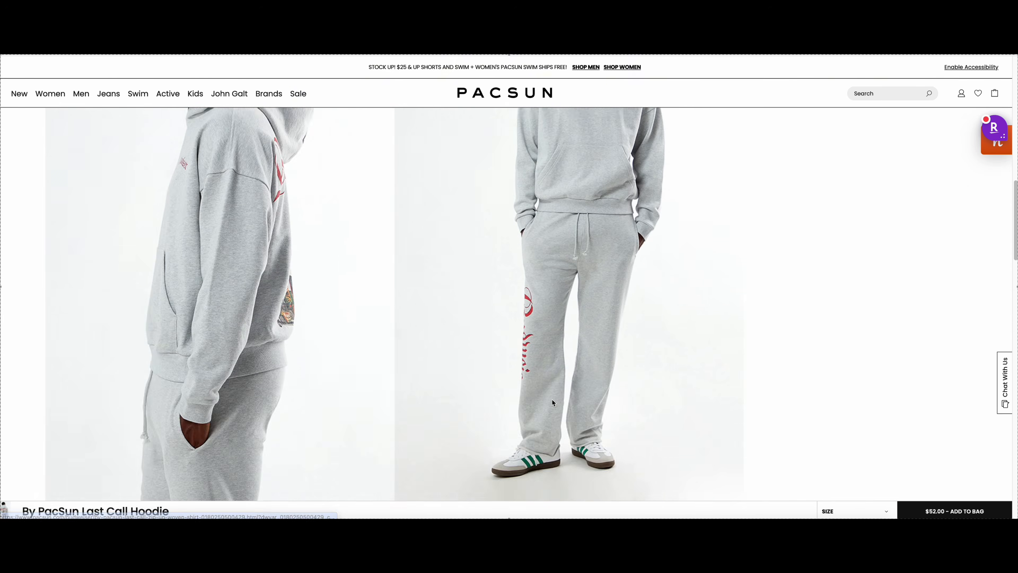
scroll(553, 400, "down", 5)
scroll(553, 402, "up", 10)
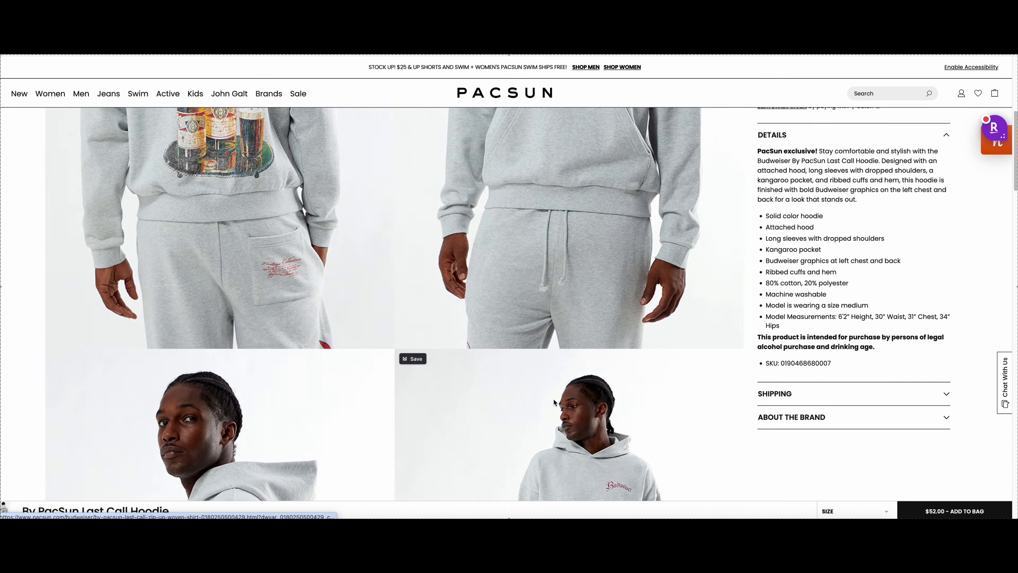
scroll(556, 401, "down", 2)
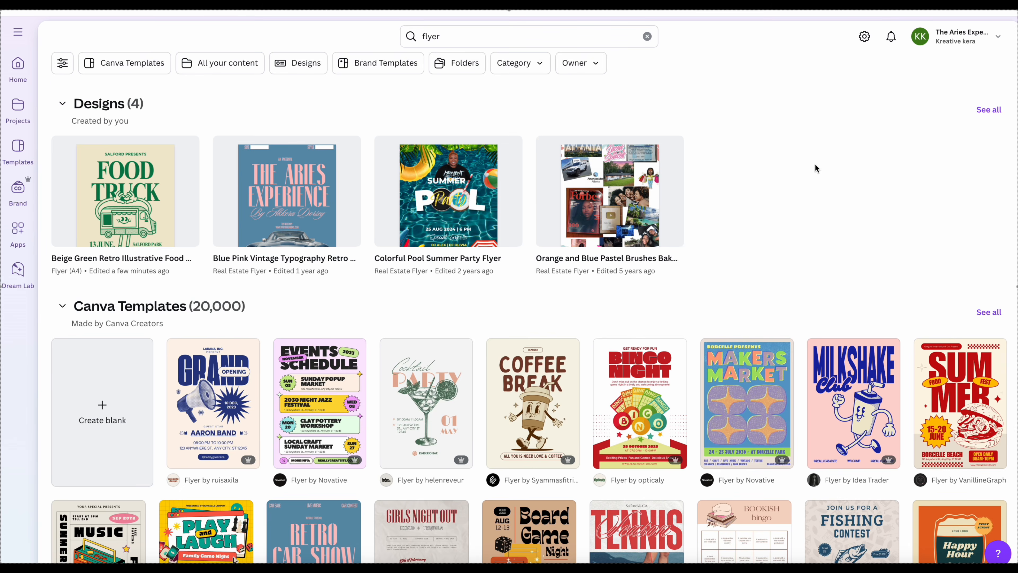
- Browse the Canva flyer templates for typography and illustration ideas that could suit a T-shirt
scroll(816, 168, "down", 5)
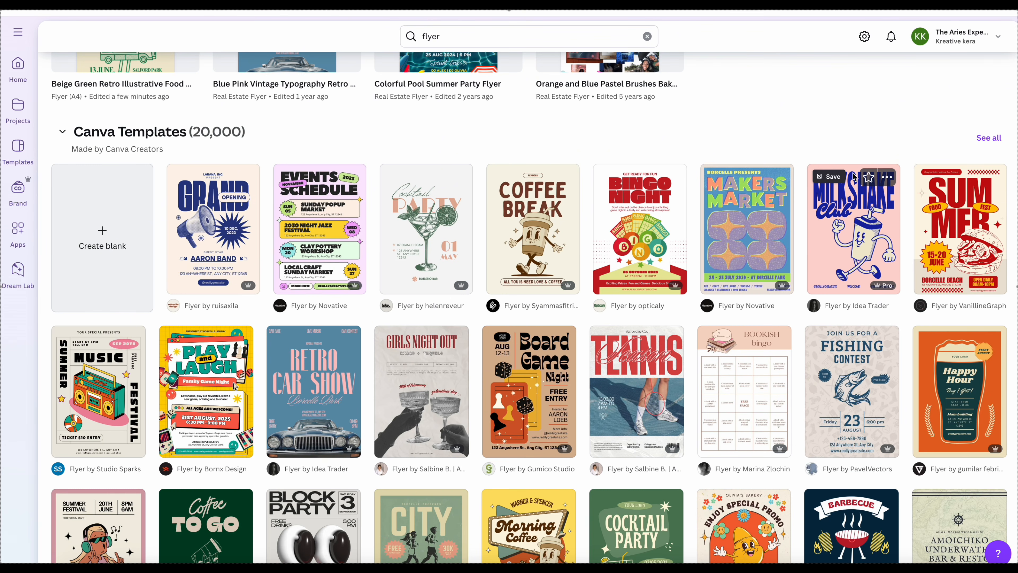
scroll(862, 234, "down", 10)
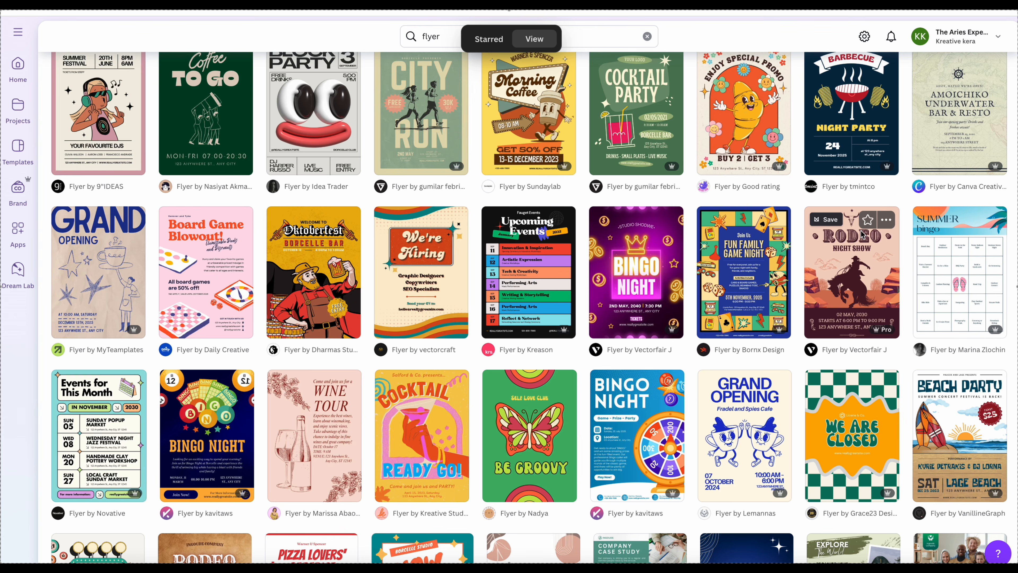
scroll(863, 234, "down", 2)
scroll(863, 235, "down", 2)
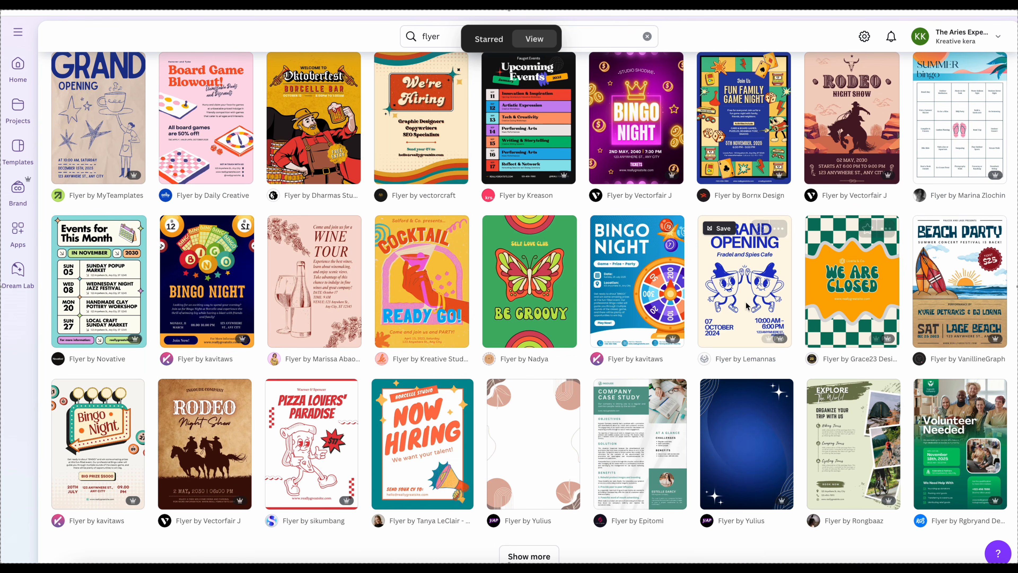
left_click(736, 299)
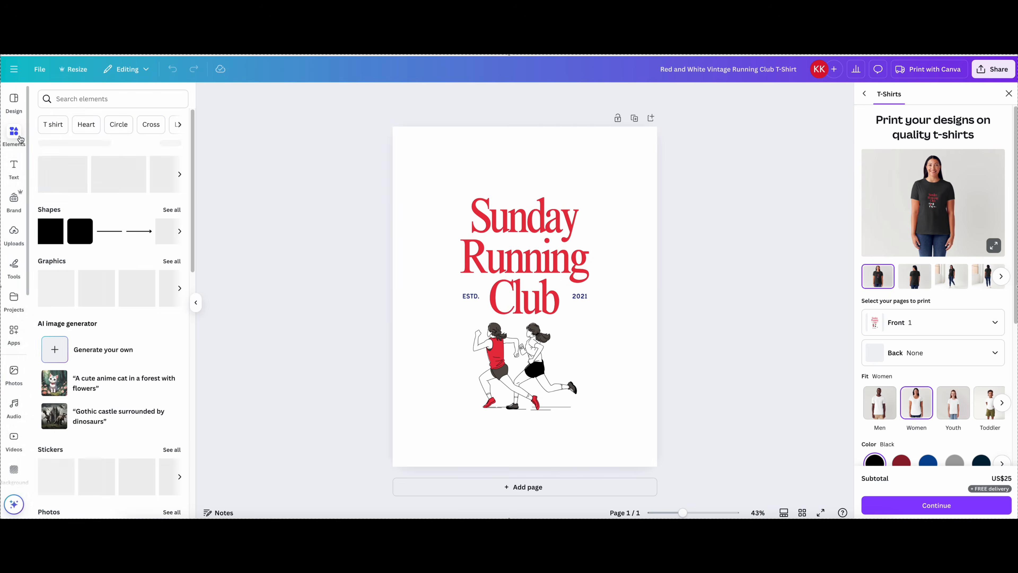
- Search the design elements for "beers" and browse only the photo results
left_click(100, 98)
type("beers")
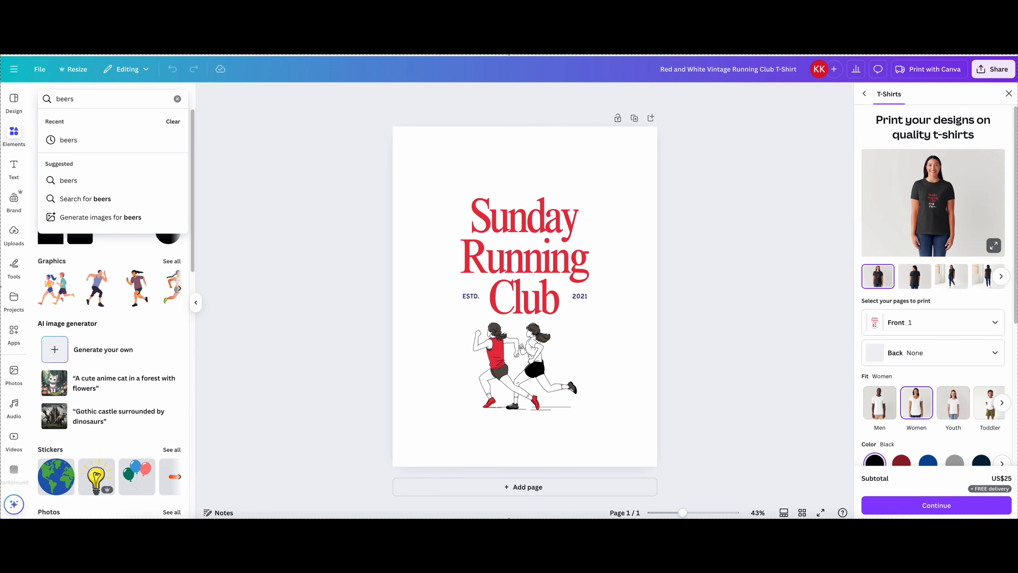
key("Return")
left_click(103, 121)
scroll(156, 282, "down", 10)
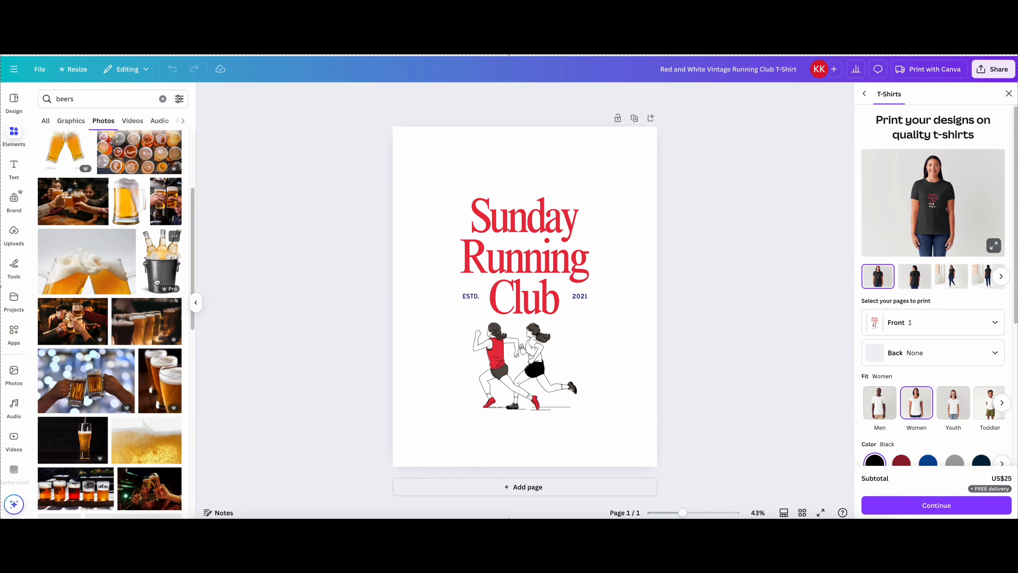
scroll(156, 282, "down", 10)
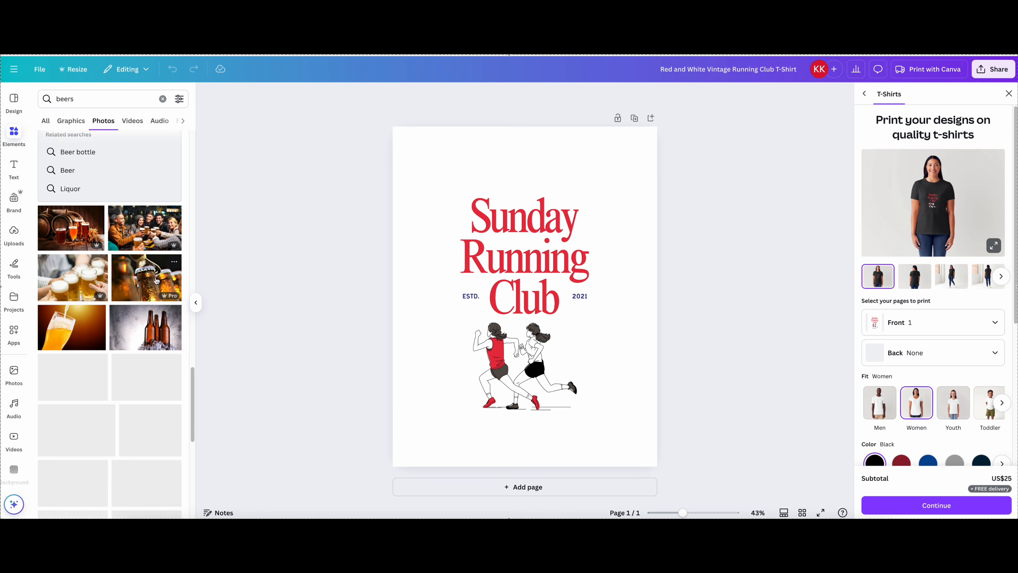
scroll(157, 280, "down", 10)
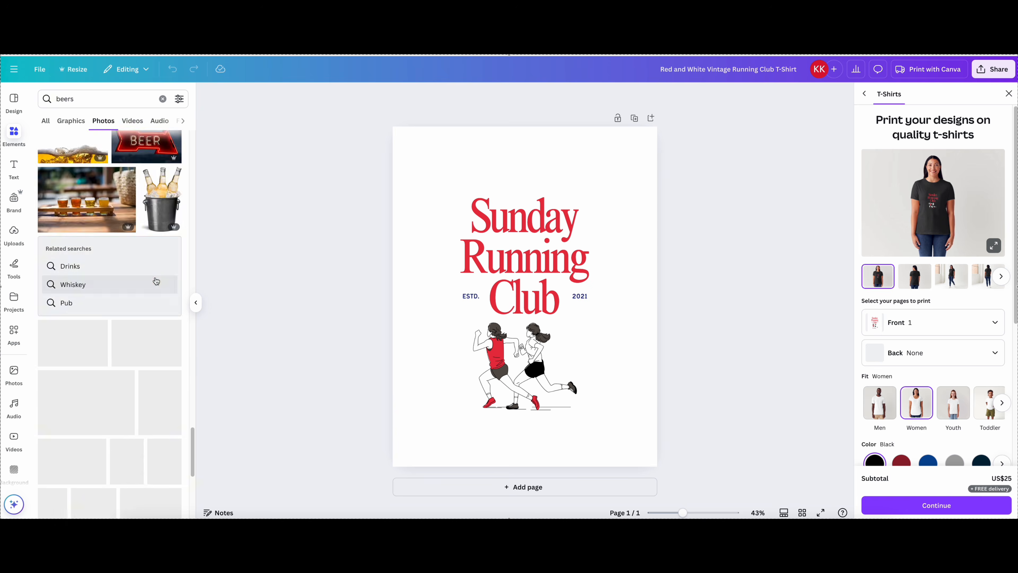
- Add three beer photos to the T-shirt page: bottles on a wooden table, green bottles in a fridge, and the Peroni pack
left_click(78, 183)
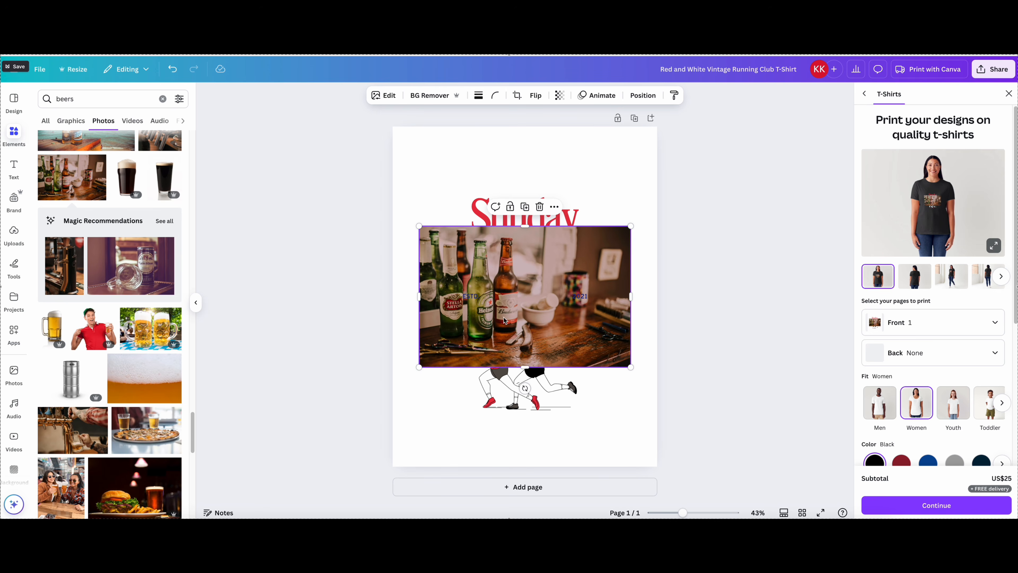
left_click_drag(525, 293, 650, 196)
scroll(140, 338, "down", 2)
scroll(139, 339, "down", 10)
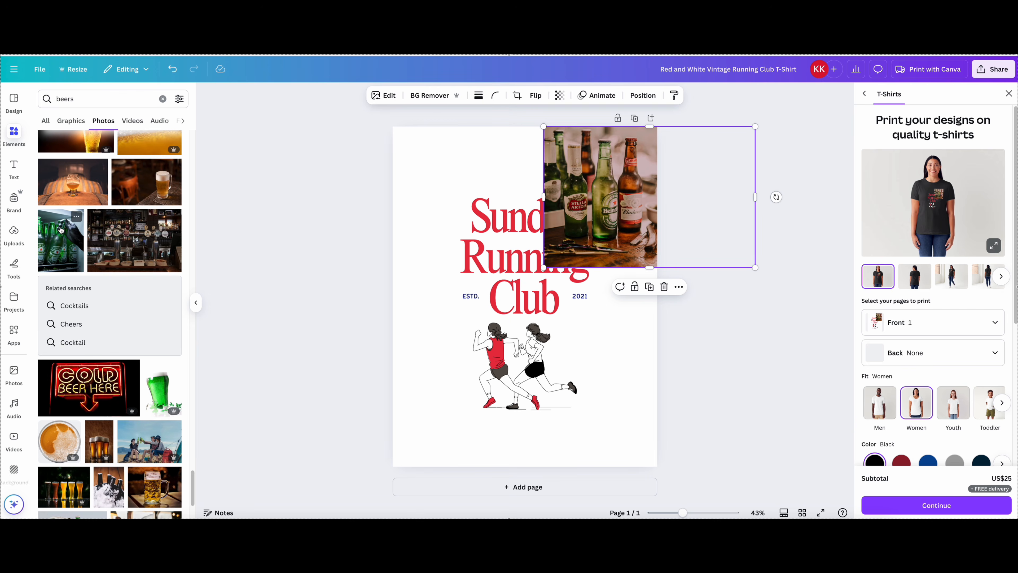
left_click(61, 230)
scroll(108, 281, "down", 5)
left_click(72, 337)
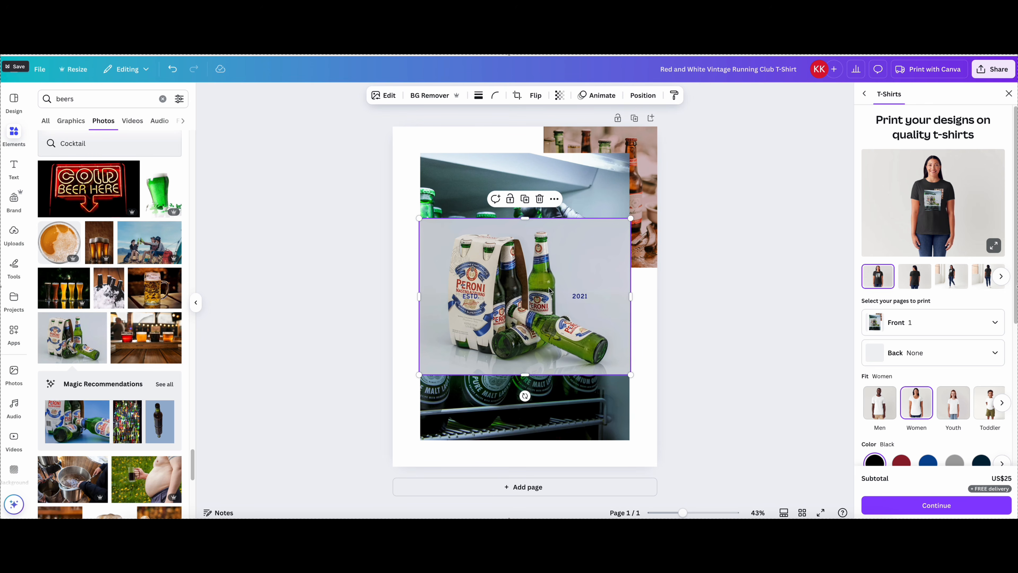
- Add a second page and move the fridge and wooden-table beer photos onto it, keeping the Peroni photo on page 1
left_click_drag(549, 288, 549, 331)
left_click(523, 493)
scroll(523, 361, "up", 5)
left_click_drag(522, 212, 603, 194)
left_click_drag(637, 165, 558, 494)
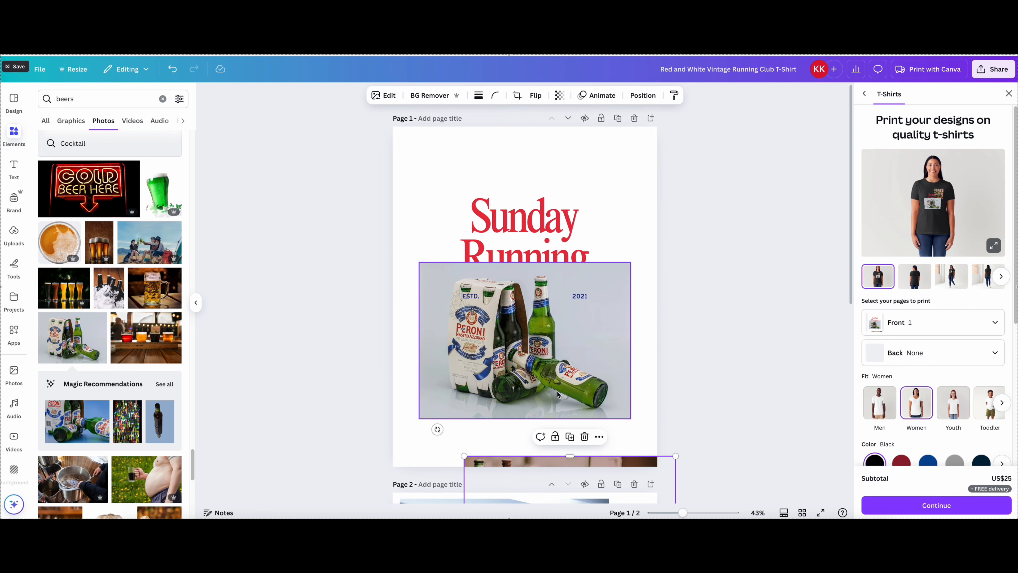
scroll(557, 341, "down", 5)
left_click_drag(549, 328, 529, 438)
mouse_move(623, 258)
left_mouse_down()
mouse_move(590, 347)
mouse_move(559, 358)
mouse_move(596, 438)
left_mouse_up()
scroll(685, 325, "up", 5)
- Remove the Peroni photo's background and put the cutout in place of the deleted runners illustration
left_click(559, 346)
left_click(427, 99)
key("Delete")
left_click_drag(542, 416, 507, 346)
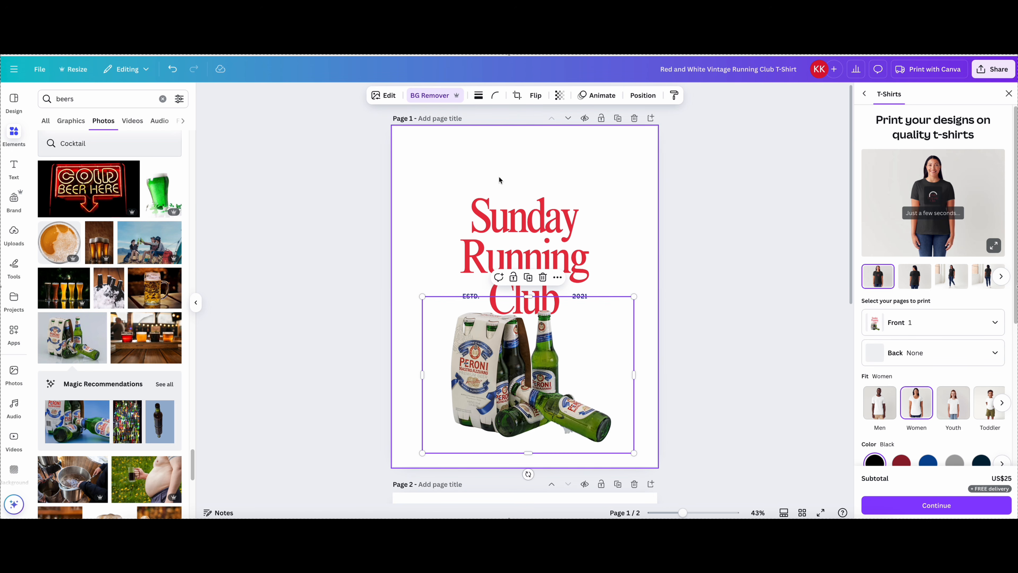
- Enlarge the title to font size 242 above the beer bottles and change its wording to "Sunday Drinking Club"
left_click_drag(497, 173, 555, 207)
left_click_drag(611, 189, 661, 150)
left_click_drag(543, 226, 515, 220)
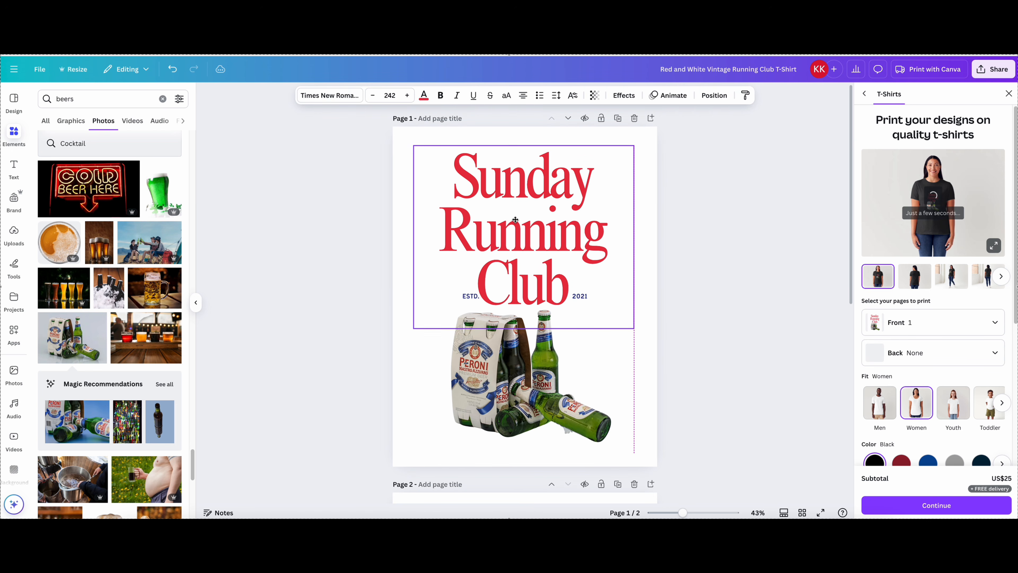
type("Drink")
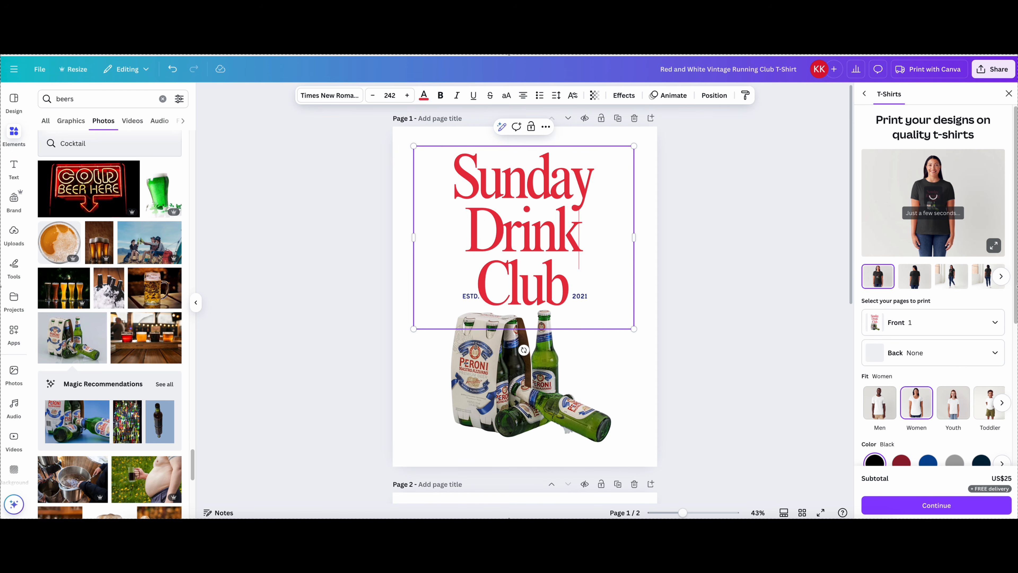
left_click(739, 269)
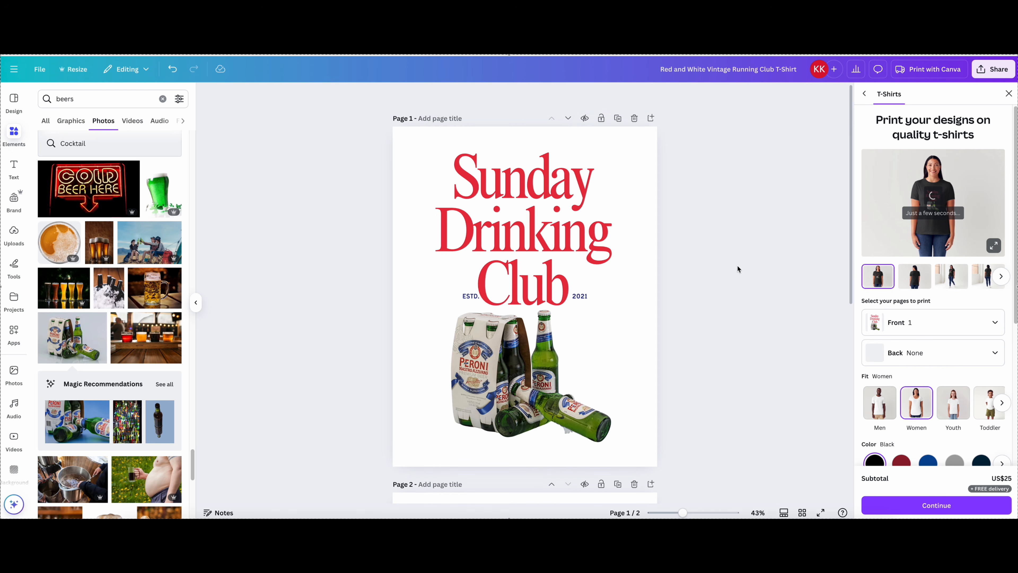
- Give the beer cutout a Glow shadow with size 0 and blur amount 12
left_click(493, 359)
left_click(384, 95)
left_click(54, 341)
left_click(164, 262)
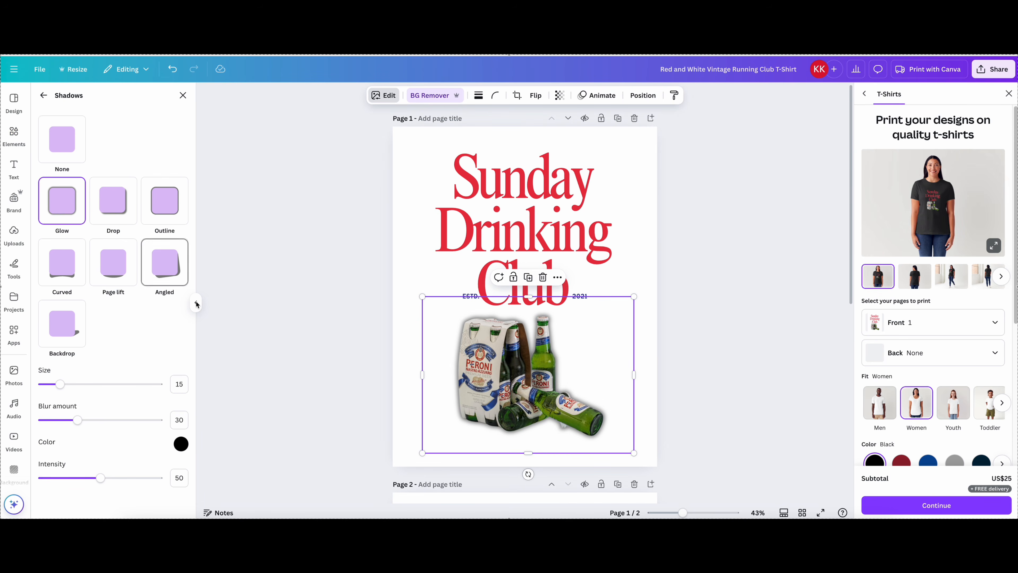
left_click_drag(87, 420, 56, 421)
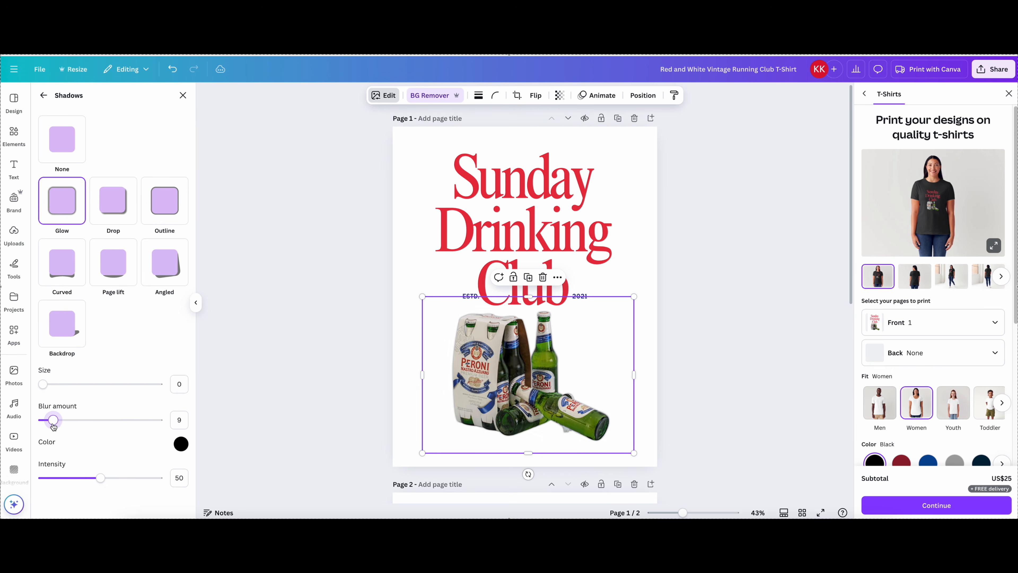
- Move the beer cutout up against the title and enlarge it slightly beyond the page's right edge
left_click_drag(514, 407, 517, 394)
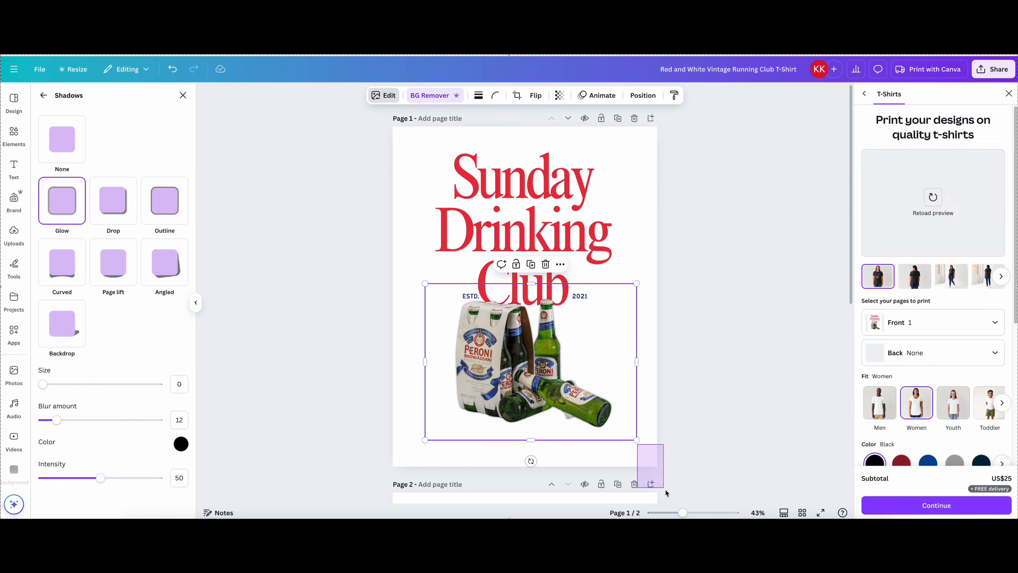
left_click_drag(637, 440, 665, 461)
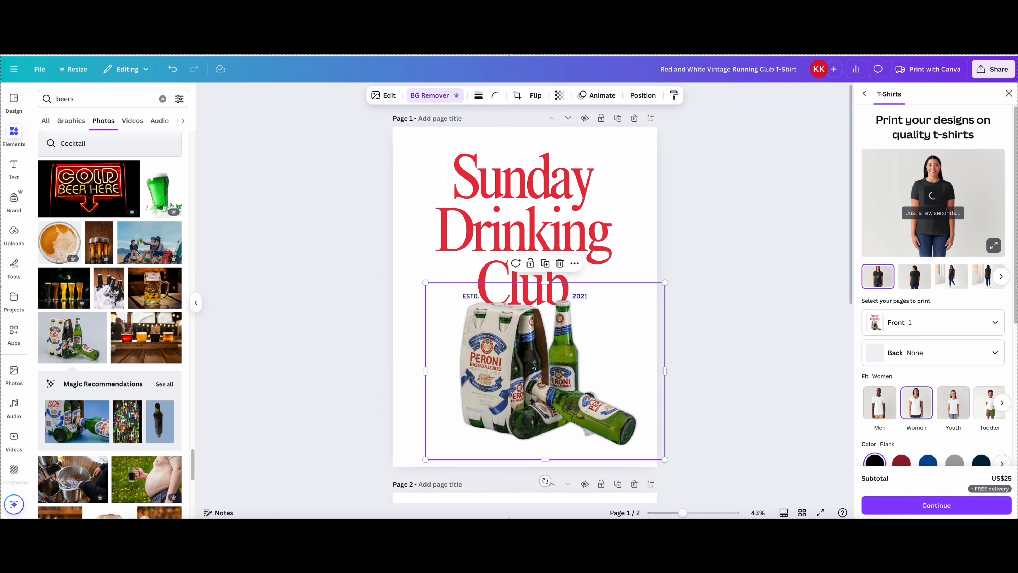
- Enlarge the "Sunday Drinking Club" title to font size 262 and centre it horizontally on the page
left_click(577, 189)
left_click_drag(633, 146, 656, 131)
left_click_drag(561, 186, 554, 185)
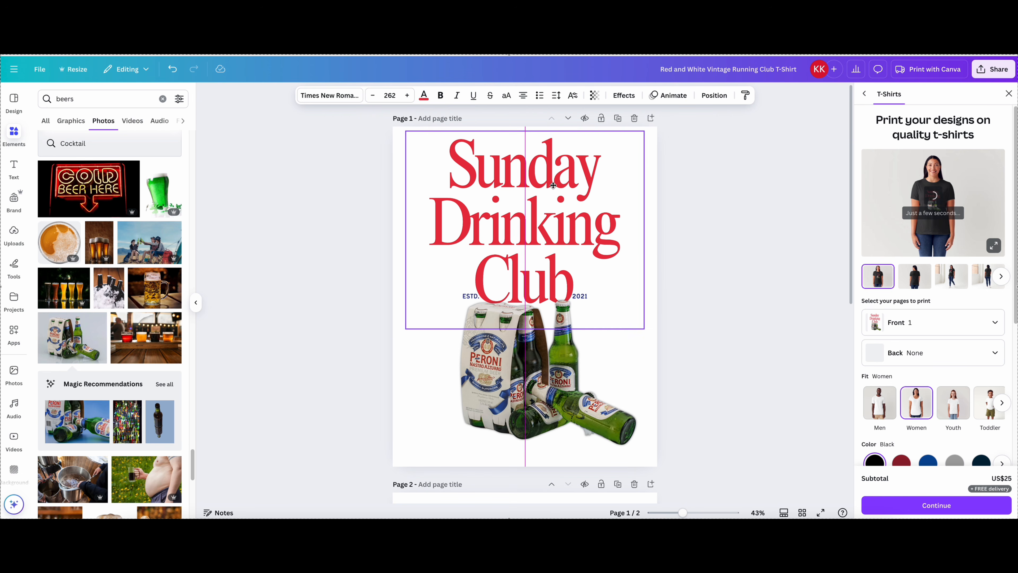
- Move the "ESTD." and "2021" labels outward so they sit clear of the word "Club"
left_click(729, 260)
left_click_drag(462, 298, 450, 295)
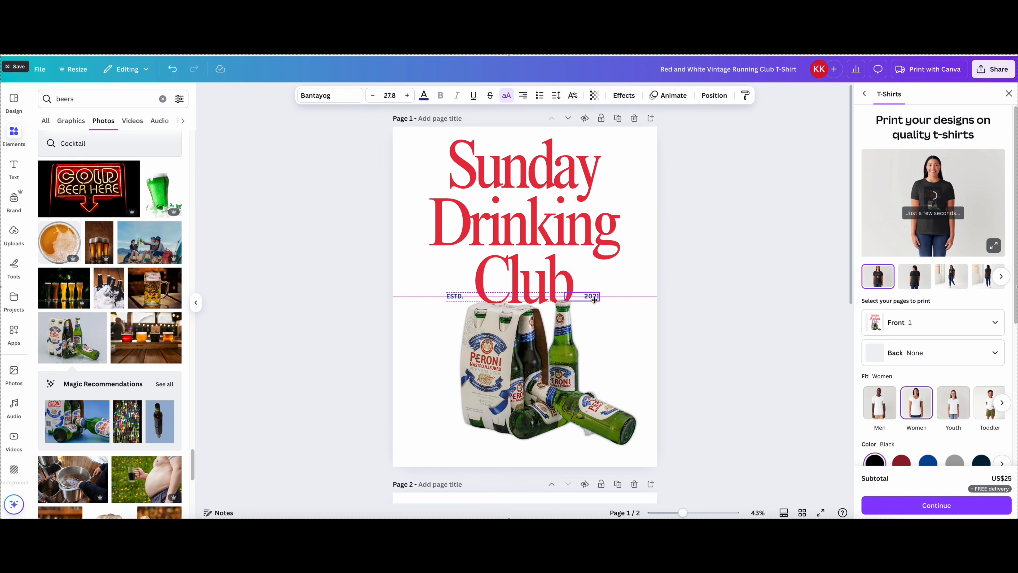
left_click_drag(594, 300, 598, 300)
- Give the "Sunday Drinking Club" title a black Shadow effect with offset 16, direction 53, blur 0 and transparency 100
left_click(605, 226)
left_click(624, 95)
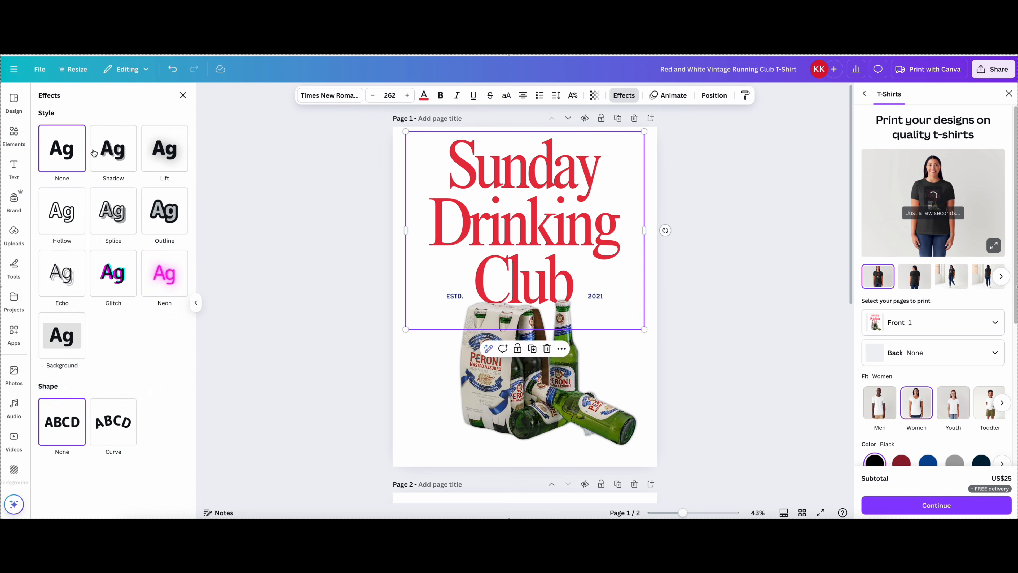
left_click(158, 153)
left_click(113, 149)
left_click(174, 324)
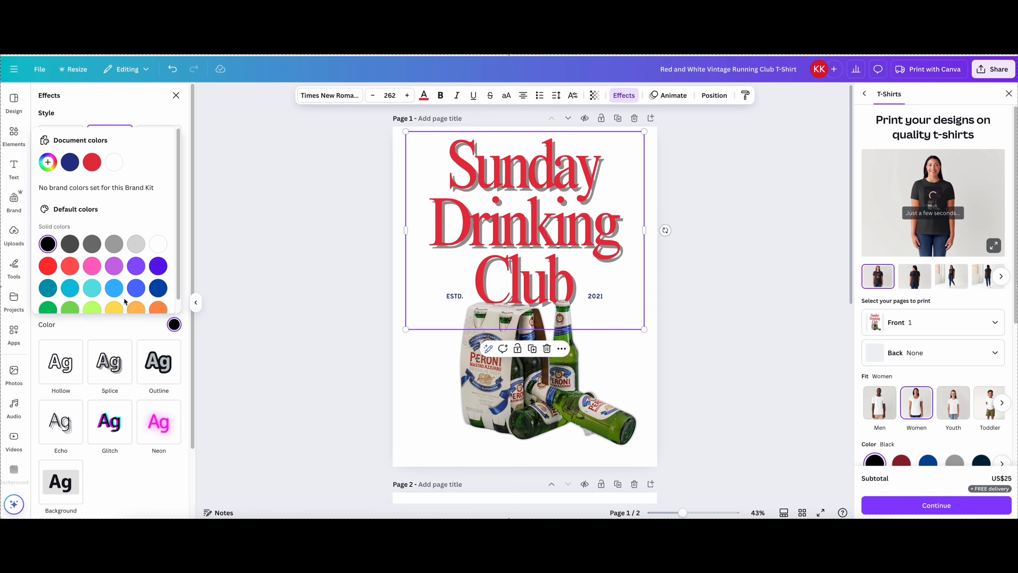
left_click(112, 119)
left_click_drag(73, 303, 140, 307)
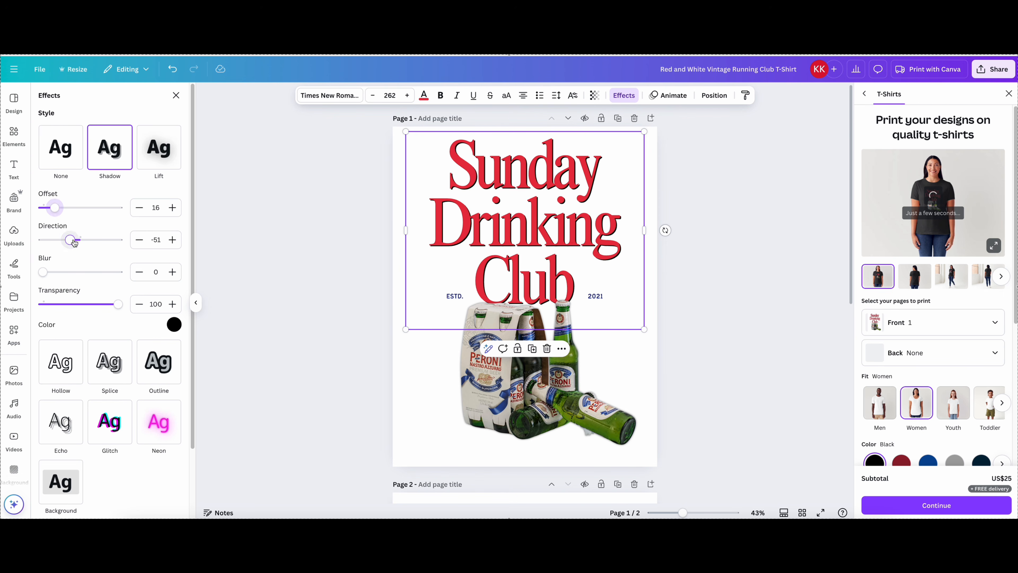
left_click_drag(74, 242, 124, 241)
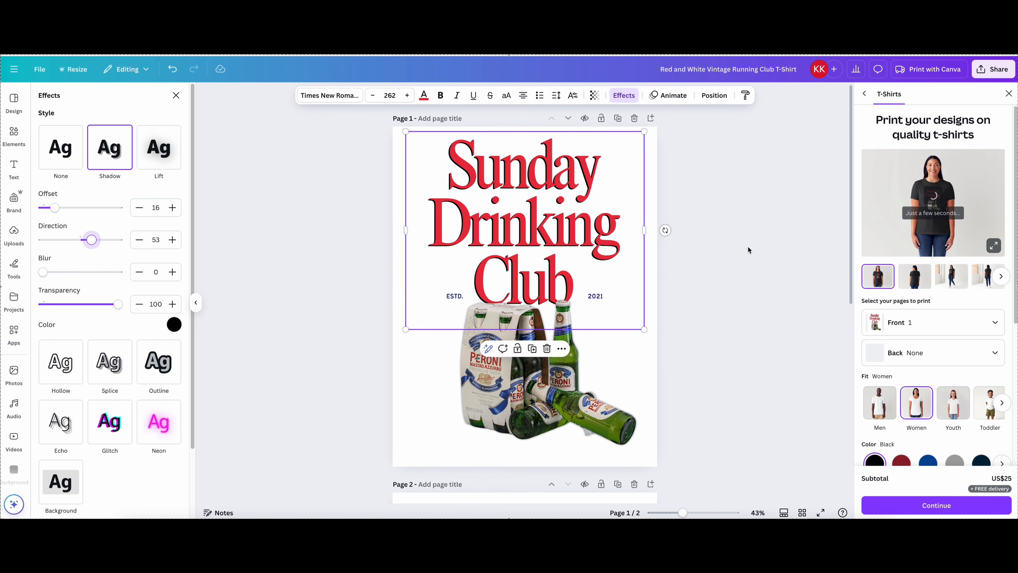
left_click(722, 241)
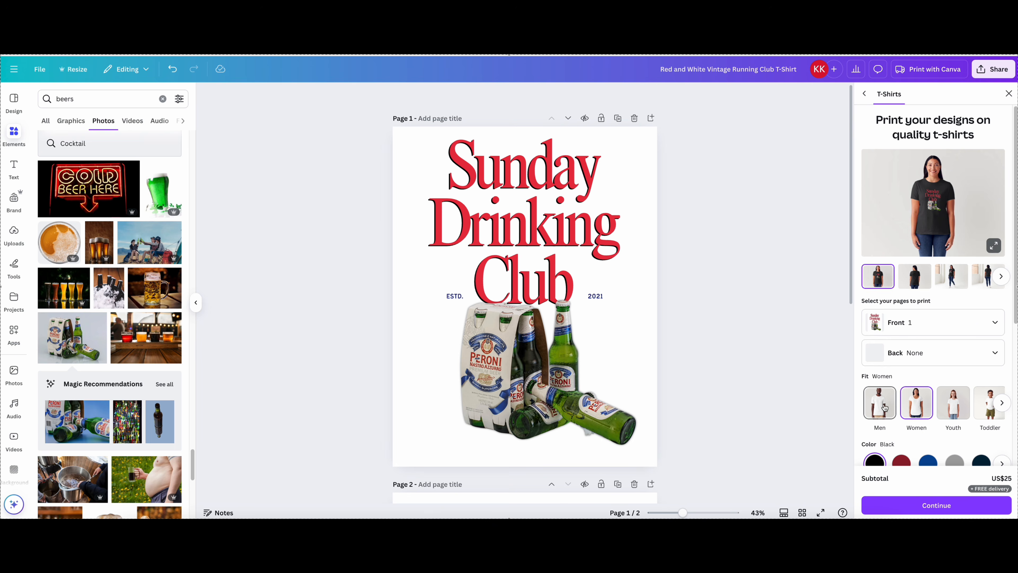
- Set the T-shirt mockup to the Men fit in White and check the design in the enlarged preview
scroll(980, 288, "down", 2)
left_click(1002, 393)
left_click(994, 175)
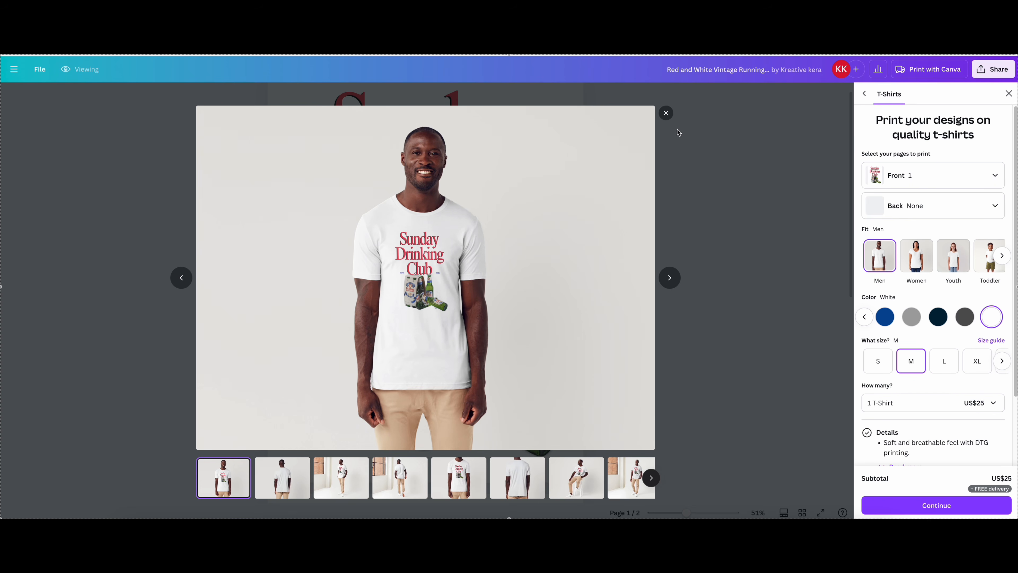
left_click(666, 112)
- Enlarge all the elements on page 1 together and reposition them to fill the page
left_click(517, 250)
left_click_drag(363, 155, 679, 493)
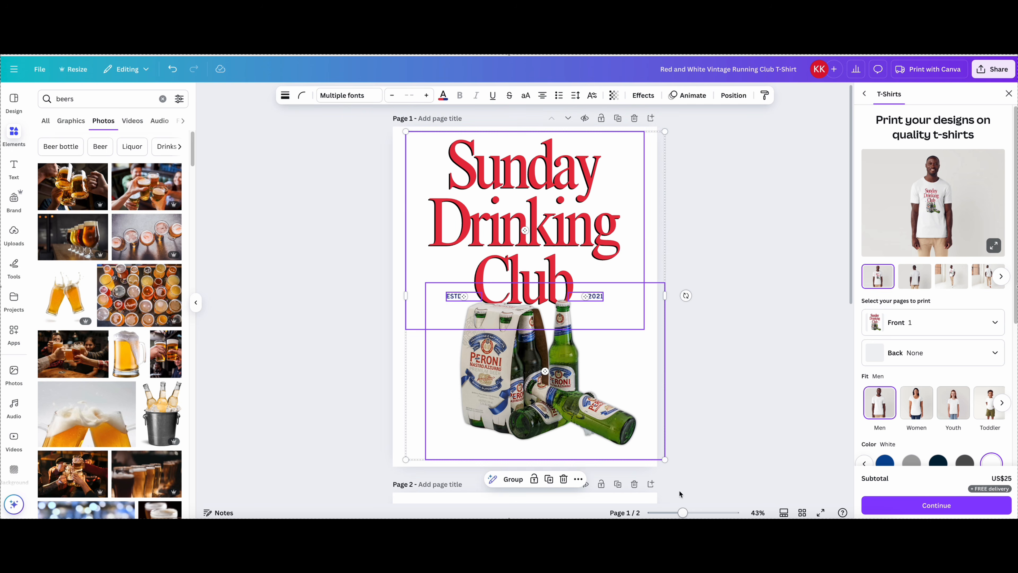
left_click_drag(405, 459, 379, 476)
left_click_drag(516, 404, 521, 399)
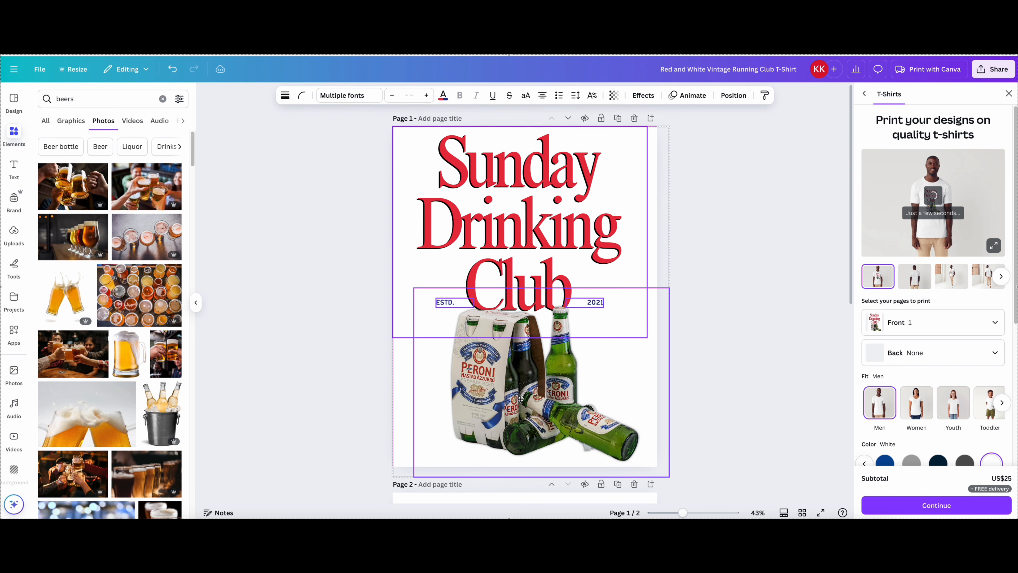
left_click(843, 353)
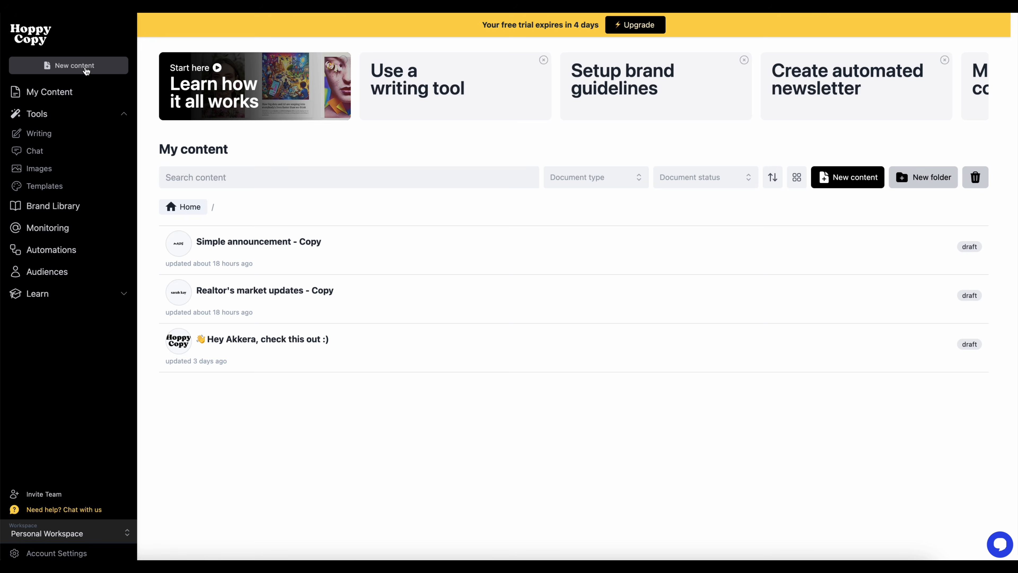
- Switch to Hoppy Copy, start a new email and browse the email templates
left_click(85, 67)
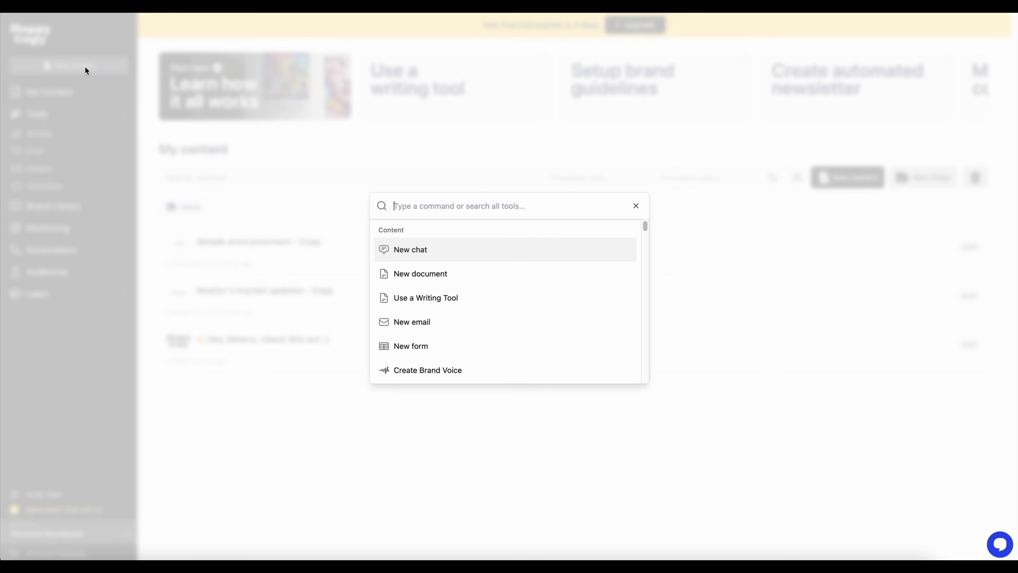
left_click(441, 329)
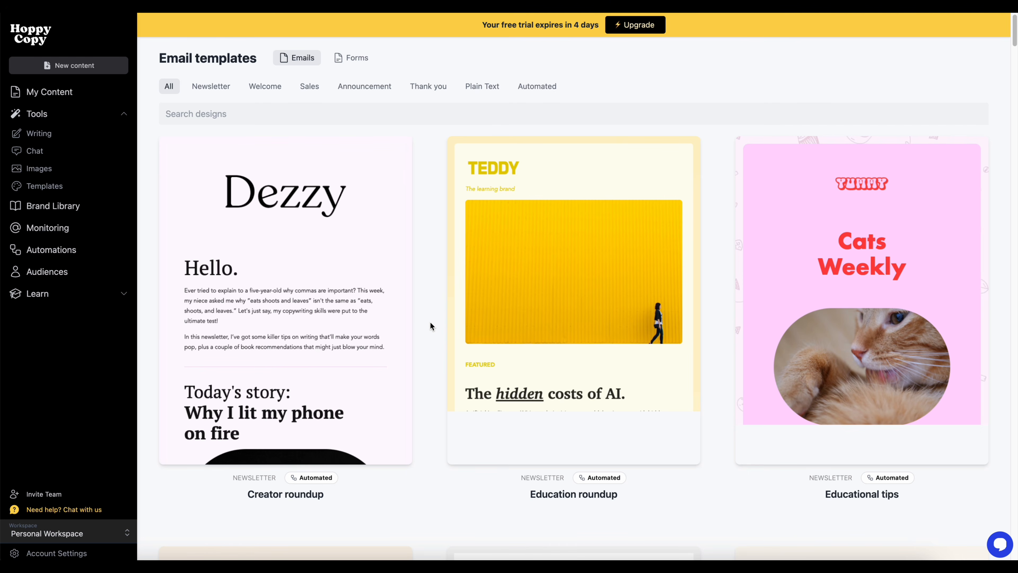
scroll(430, 323, "down", 4)
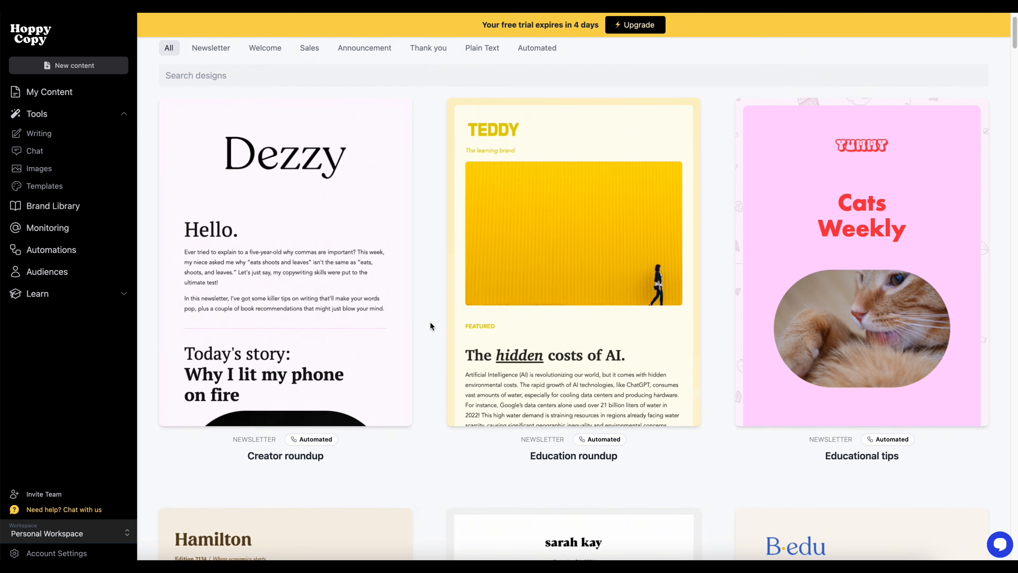
scroll(431, 323, "down", 15)
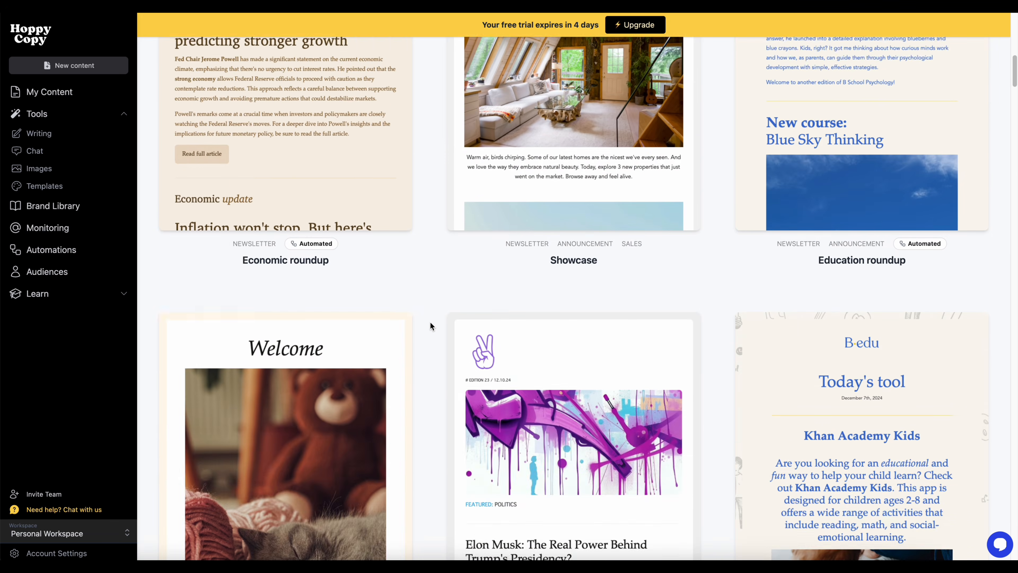
scroll(431, 323, "down", 9)
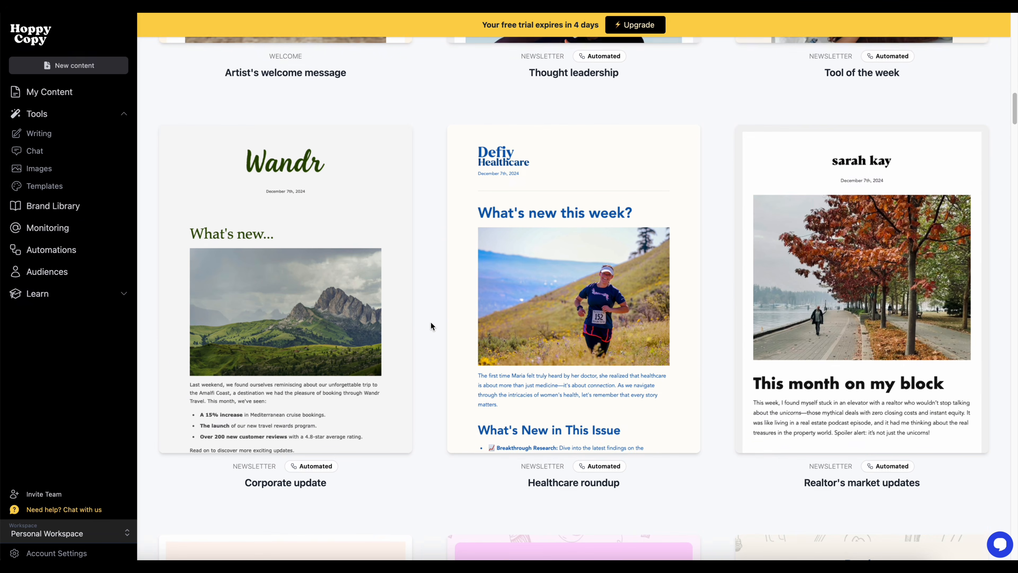
- Preview the Healthcare roundup template, create an email from it and review the content in the editor
mouse_move(570, 309)
left_click(574, 285)
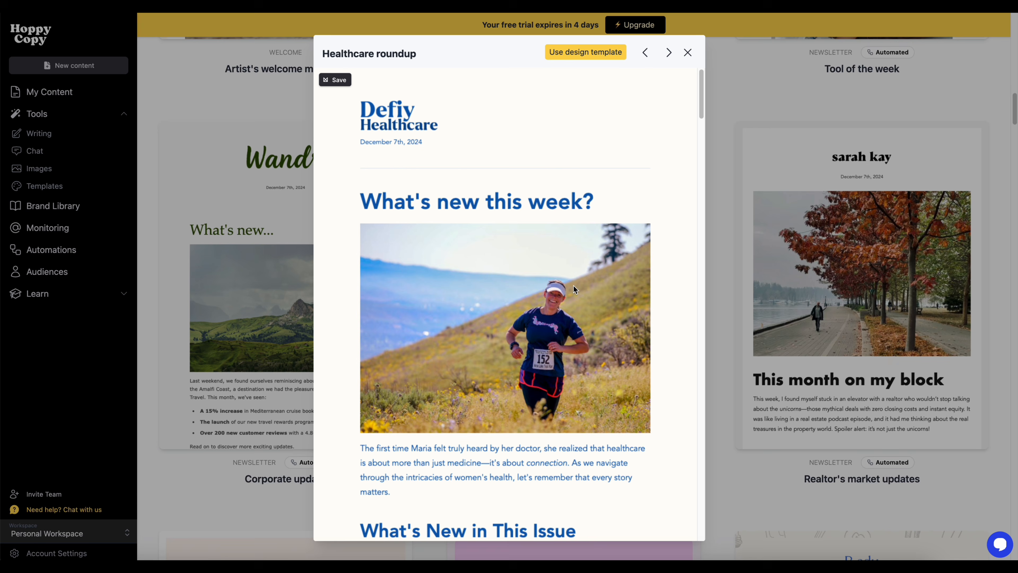
scroll(577, 252, "down", 4)
scroll(577, 251, "down", 5)
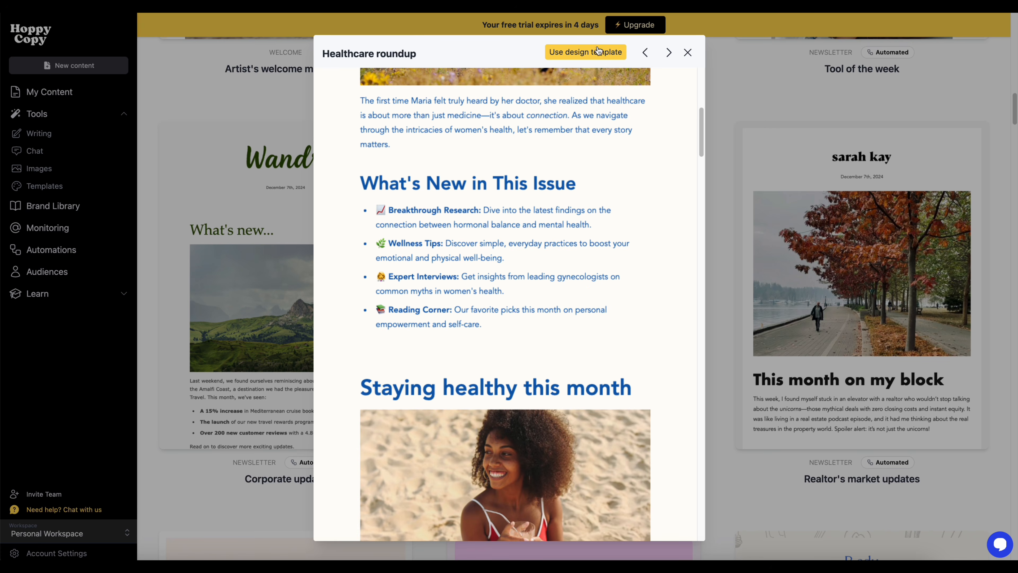
left_click(688, 53)
left_click(680, 235)
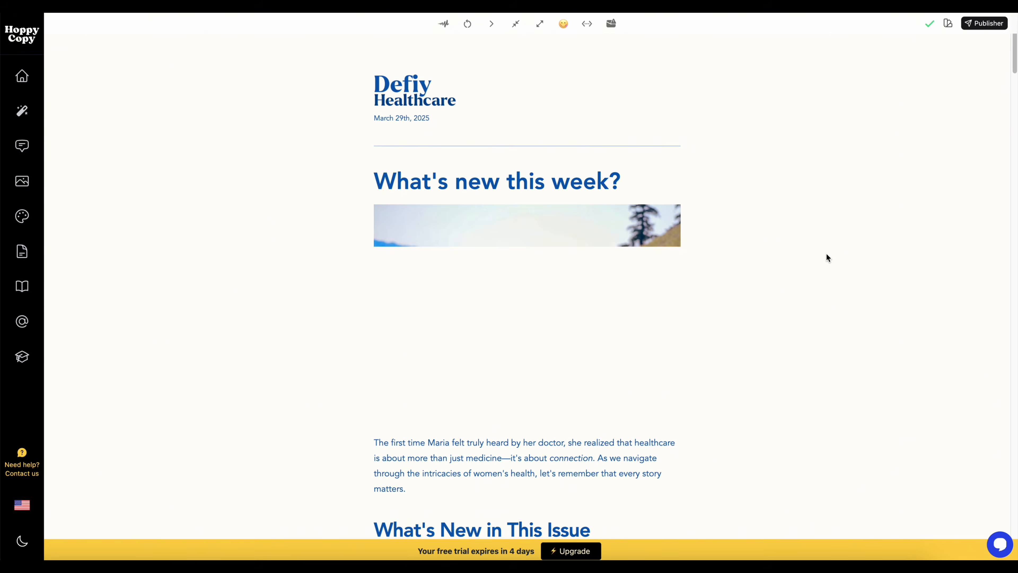
scroll(827, 258, "down", 6)
scroll(827, 254, "down", 10)
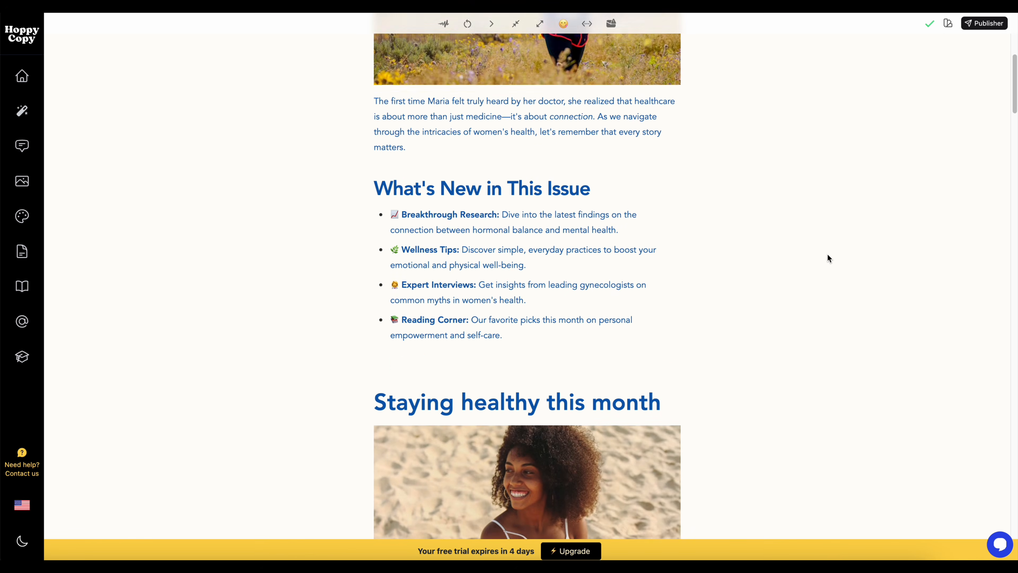
scroll(830, 259, "down", 3)
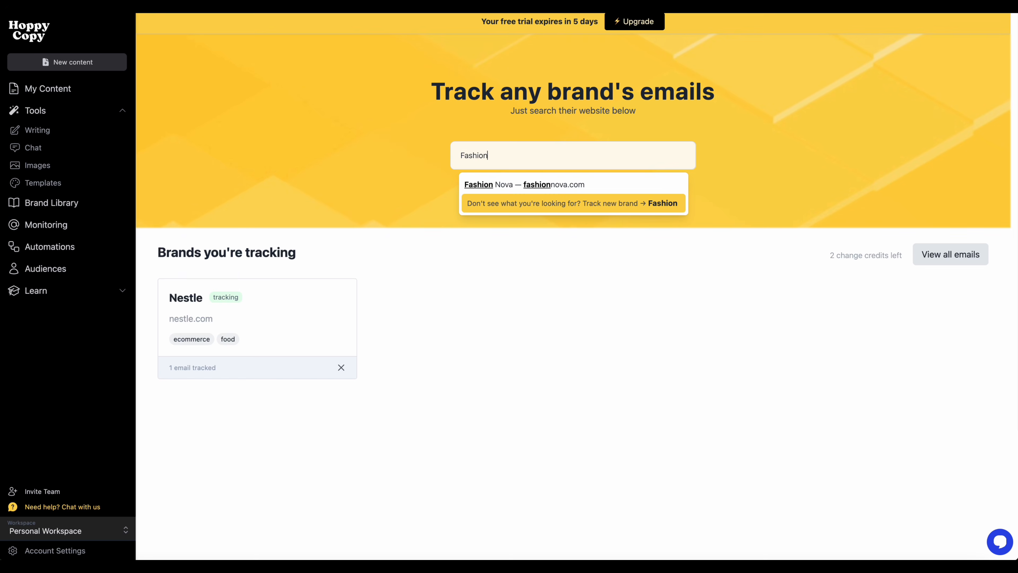
- Add Fashion Nova to the tracked brands and browse its tracked emails
left_click(520, 184)
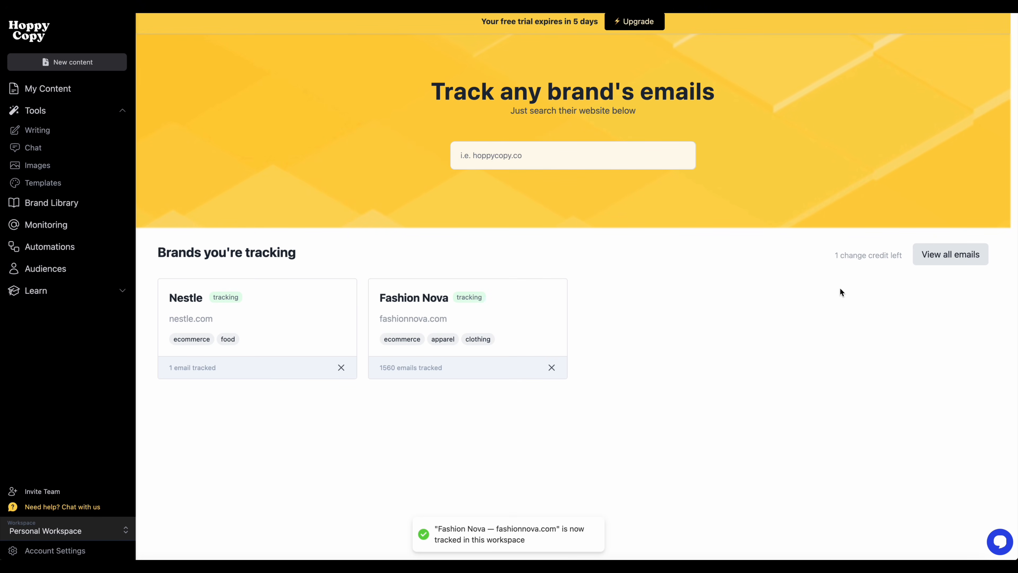
left_click(491, 304)
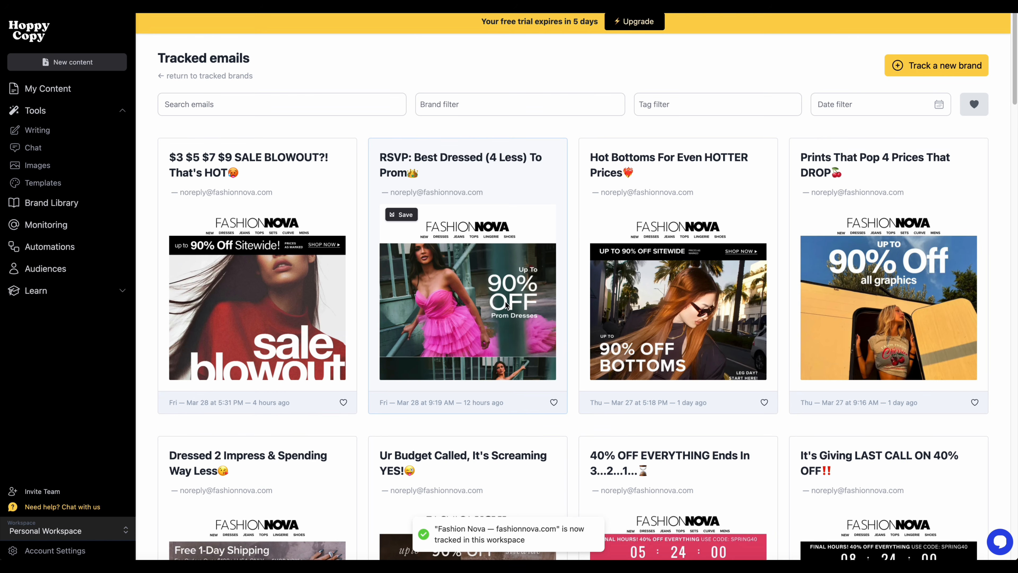
scroll(506, 301, "down", 7)
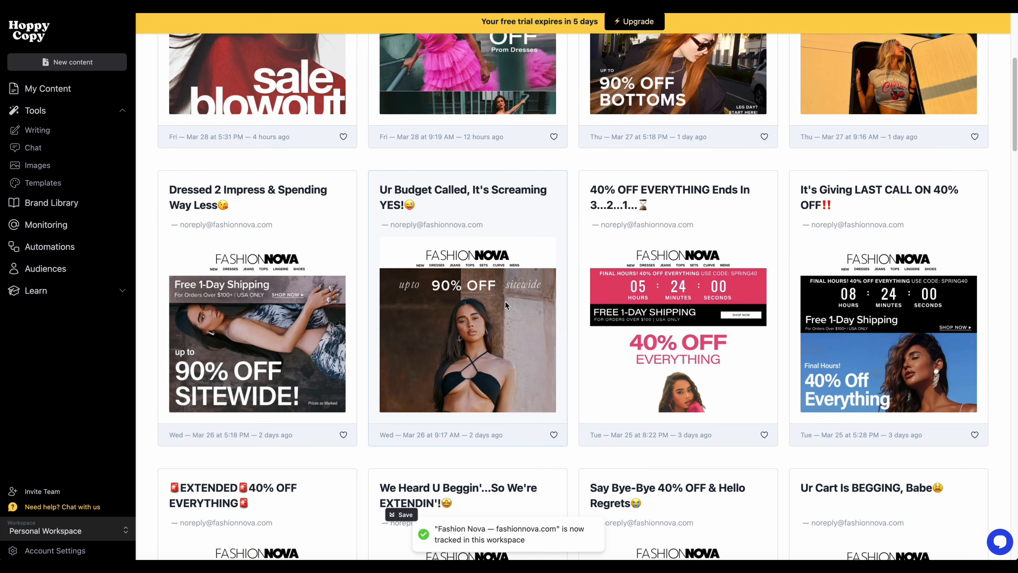
scroll(506, 300, "down", 10)
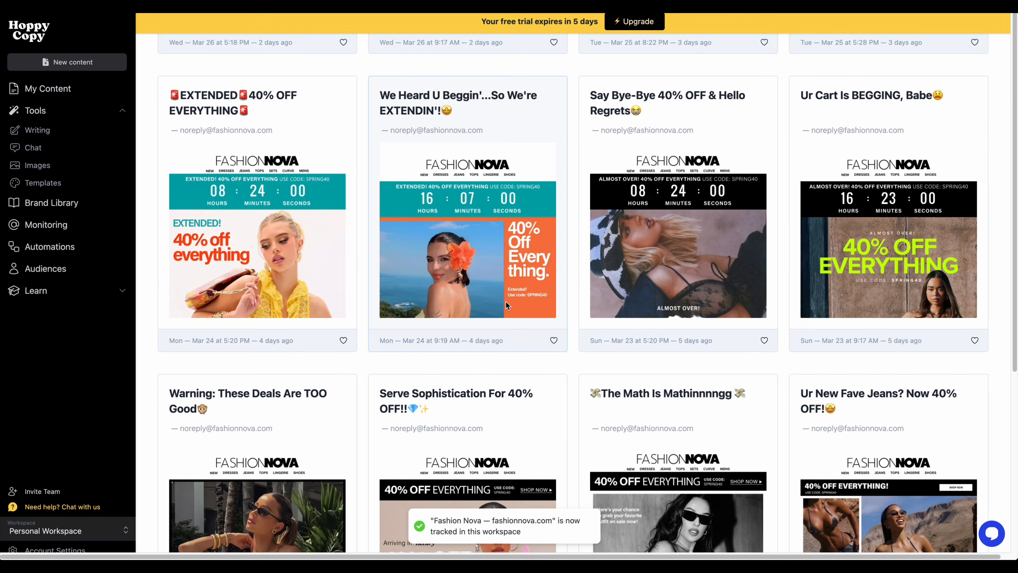
scroll(505, 301, "up", 6)
scroll(505, 304, "down", 4)
- Review Fashion Nova's "We Heard U Beggin'...So We're EXTENDIN'!" email and download its screenshot
left_click(505, 304)
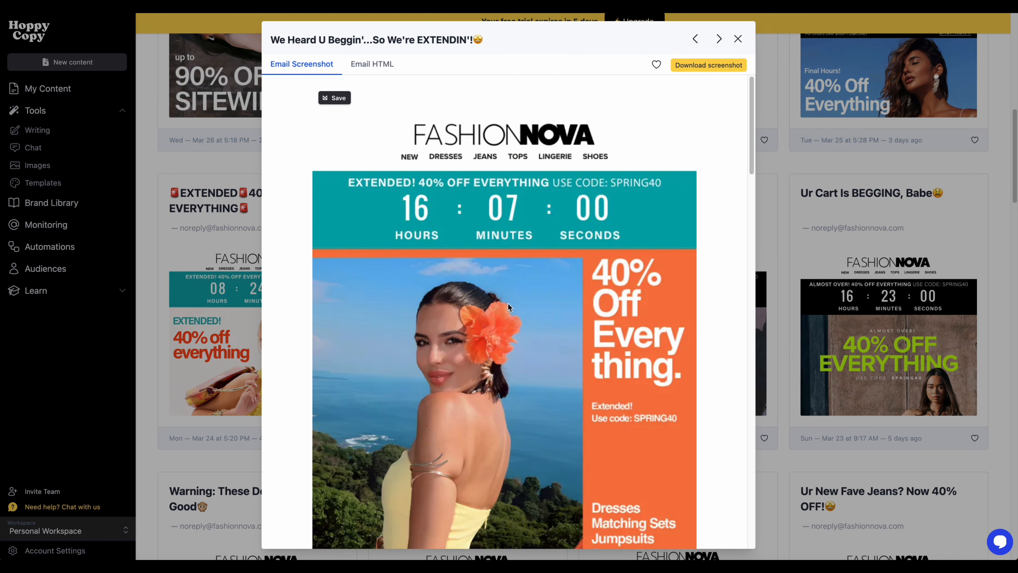
scroll(508, 302, "down", 15)
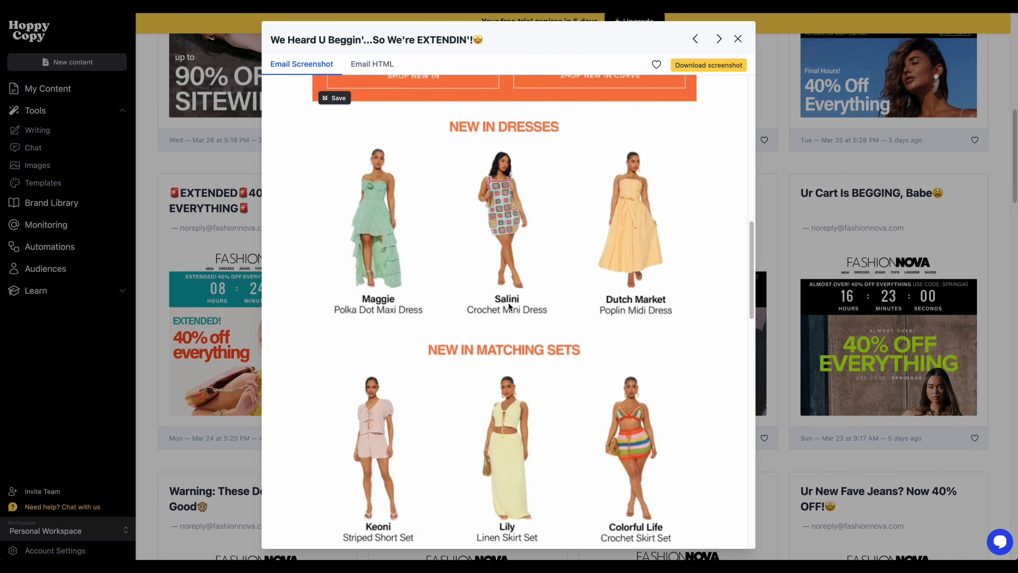
scroll(509, 305, "down", 17)
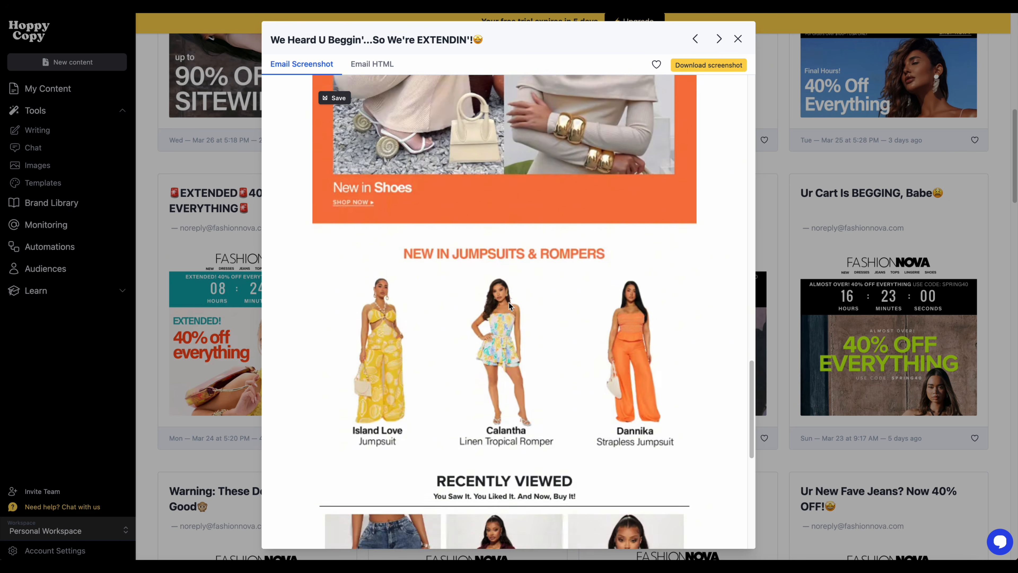
scroll(509, 302, "down", 10)
scroll(533, 295, "up", 20)
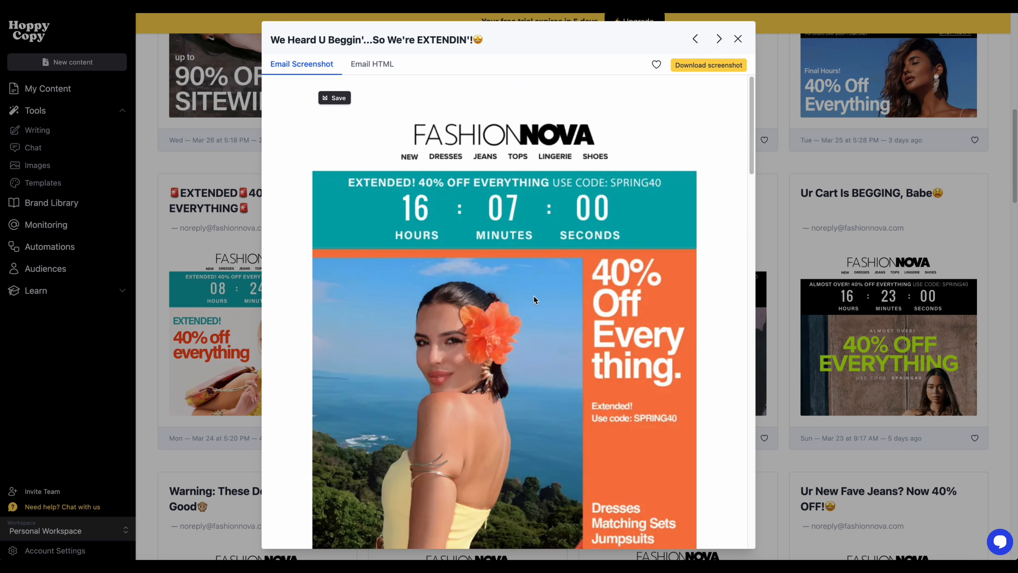
scroll(535, 300, "down", 20)
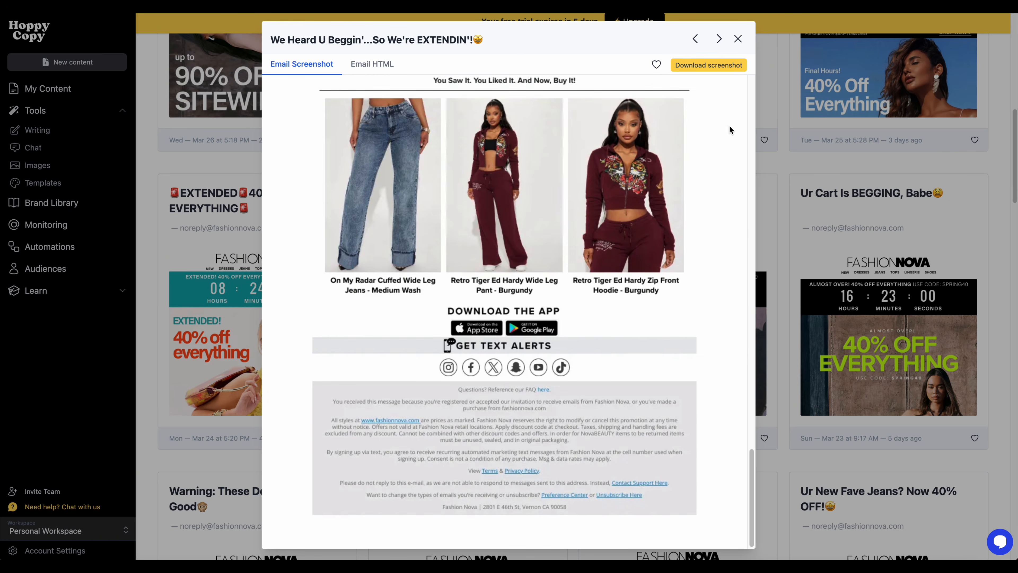
left_click(701, 65)
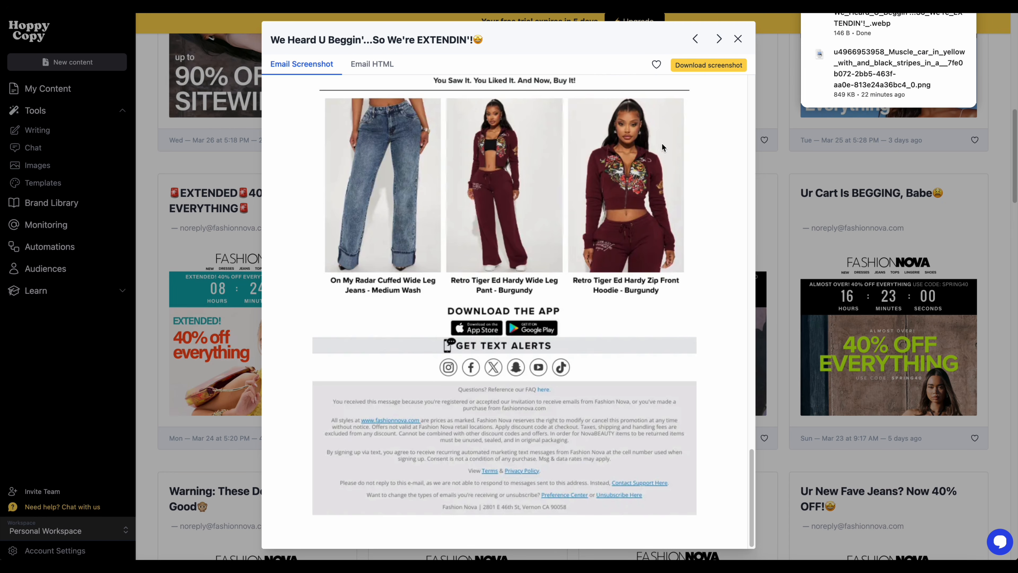
scroll(662, 144, "up", 20)
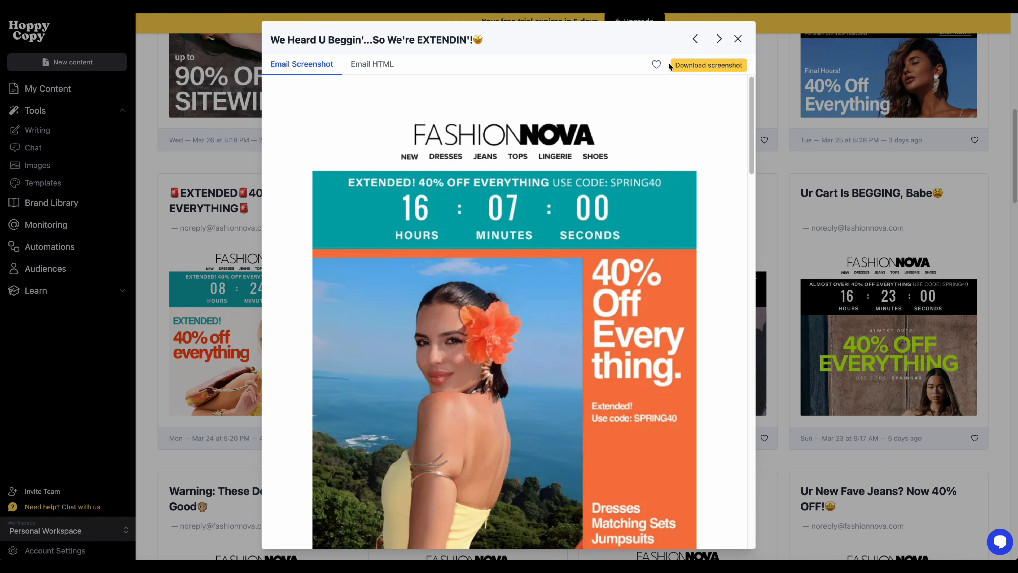
left_click(737, 39)
scroll(728, 187, "up", 10)
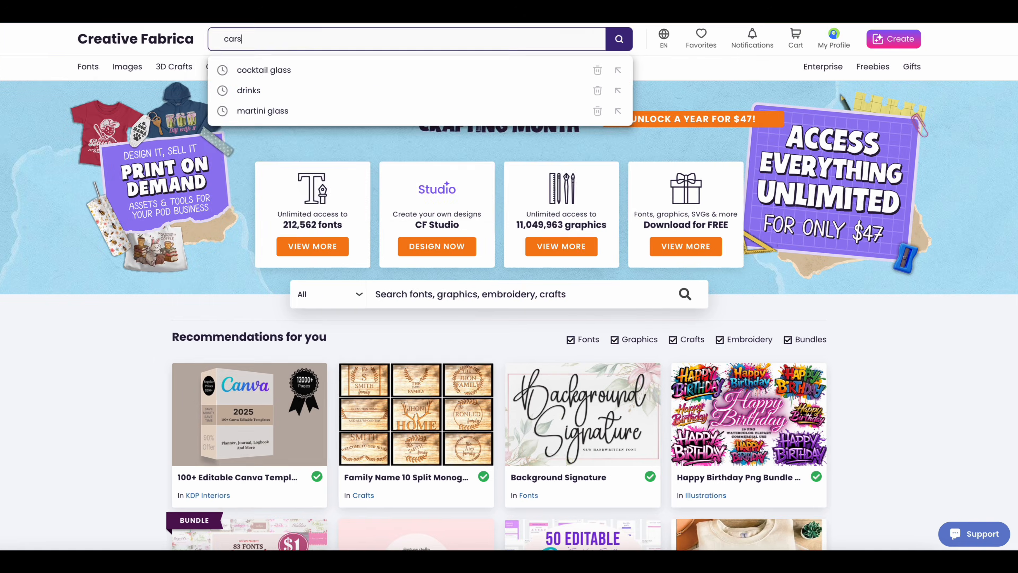
- Switch to Creative Fabrica, search for "cars" and browse the matching graphics
key("Return")
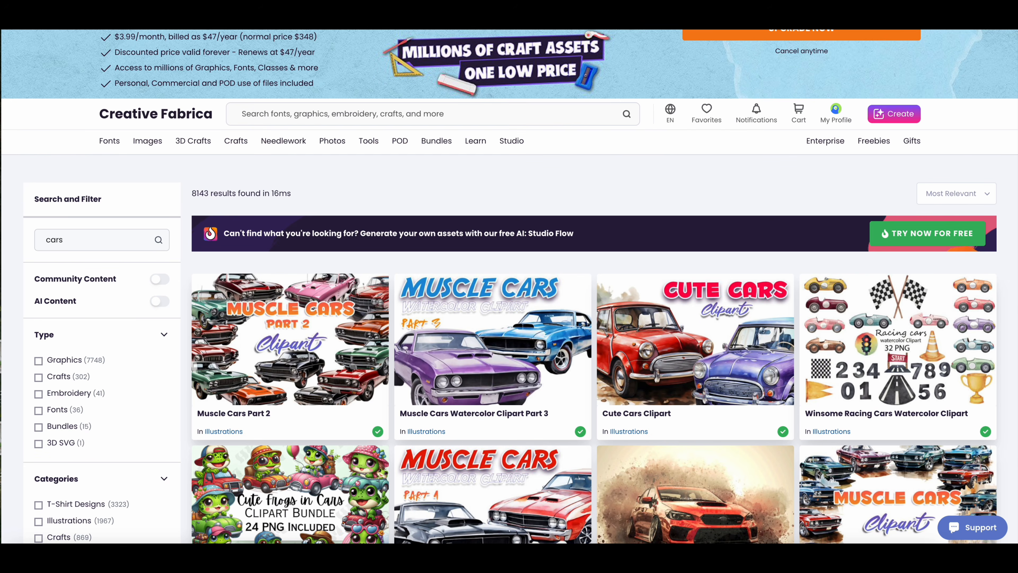
scroll(333, 90, "down", 3)
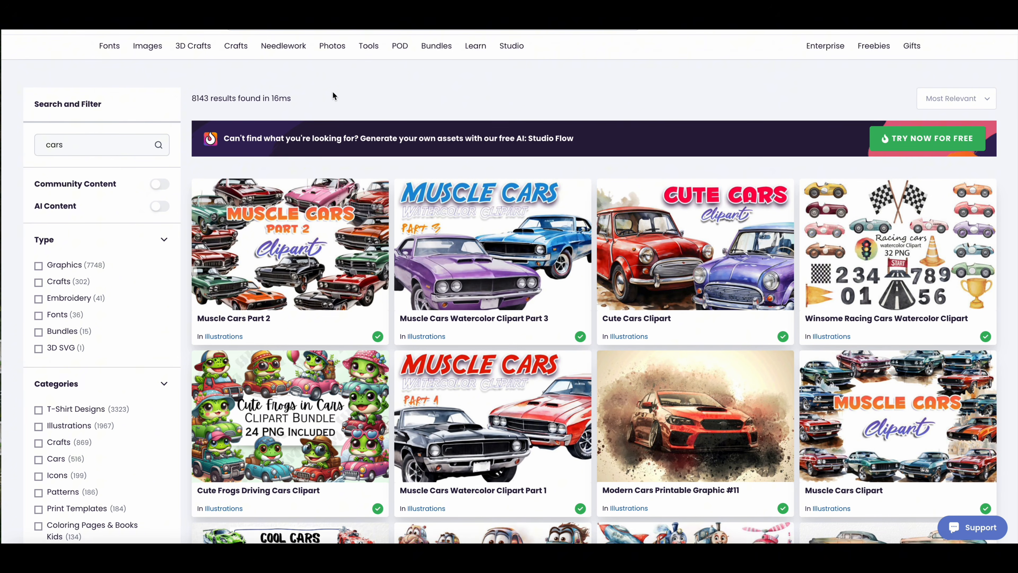
scroll(333, 94, "down", 2)
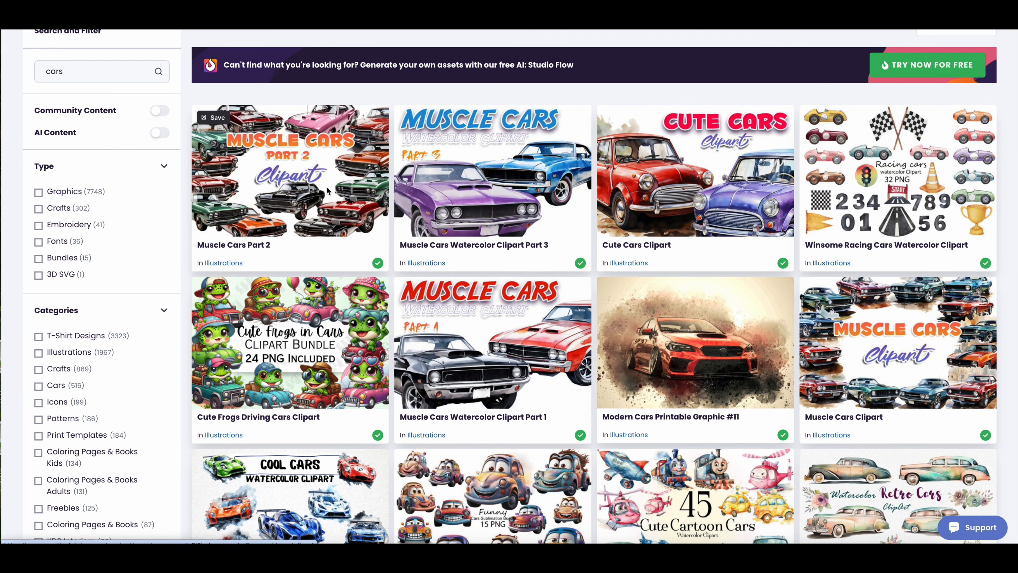
- Open the Muscle Cars Part 2 clipart and view its product page
left_click(317, 207)
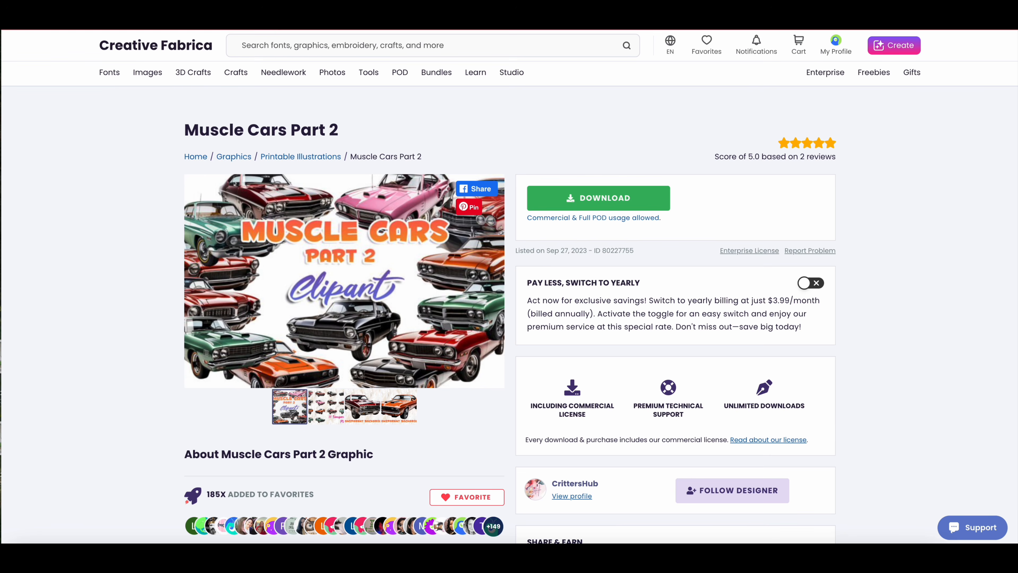
left_click(266, 47)
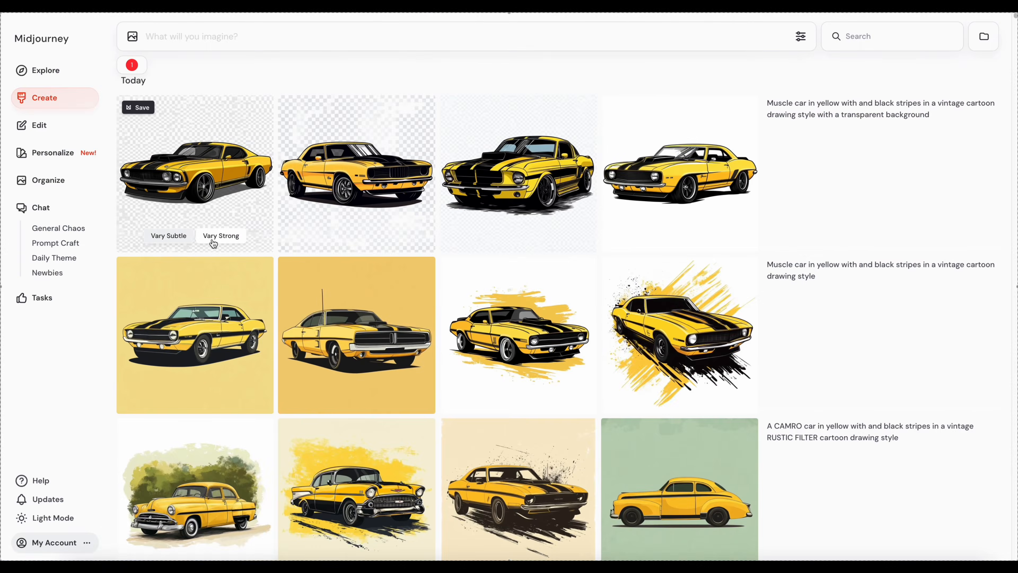
- Switch to Midjourney and create strong variations of the first yellow muscle car on a transparent background
left_click(209, 237)
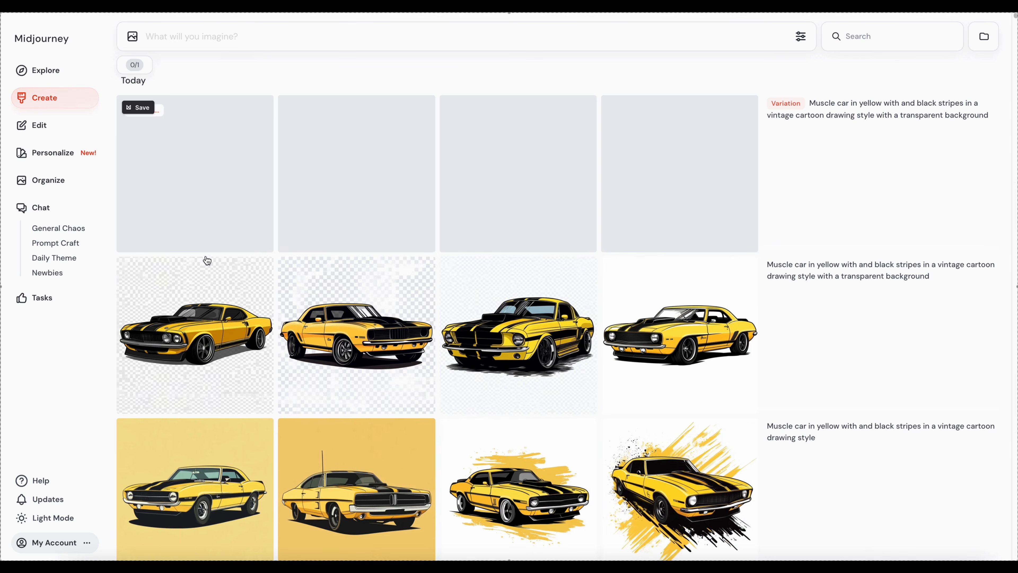
left_click(204, 261)
left_click(921, 74)
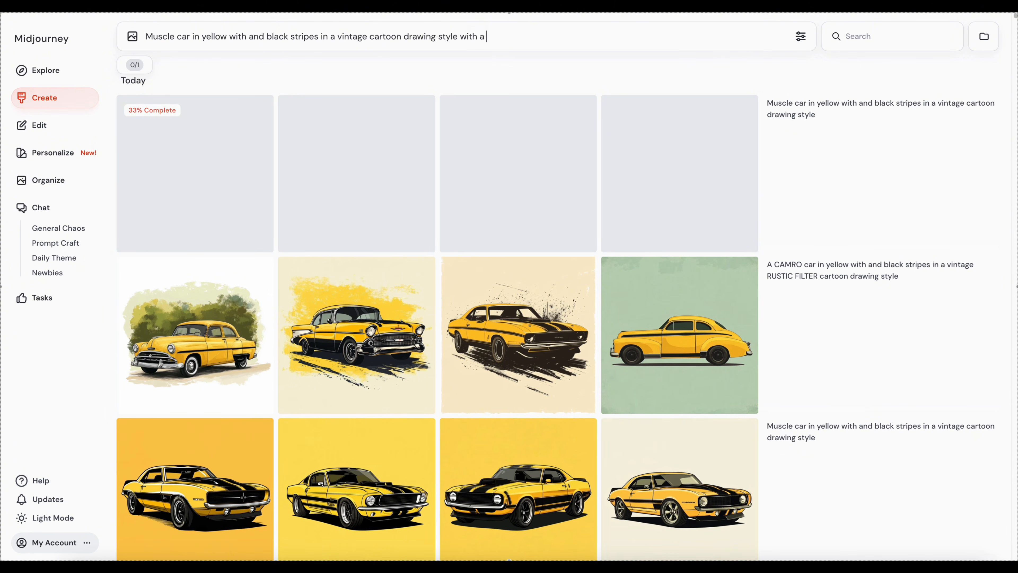
- Generate images from the prompt "Muscle car in yellow with and black stripes in a vintage cartoon drawing style with a transparent background"
type("rent")
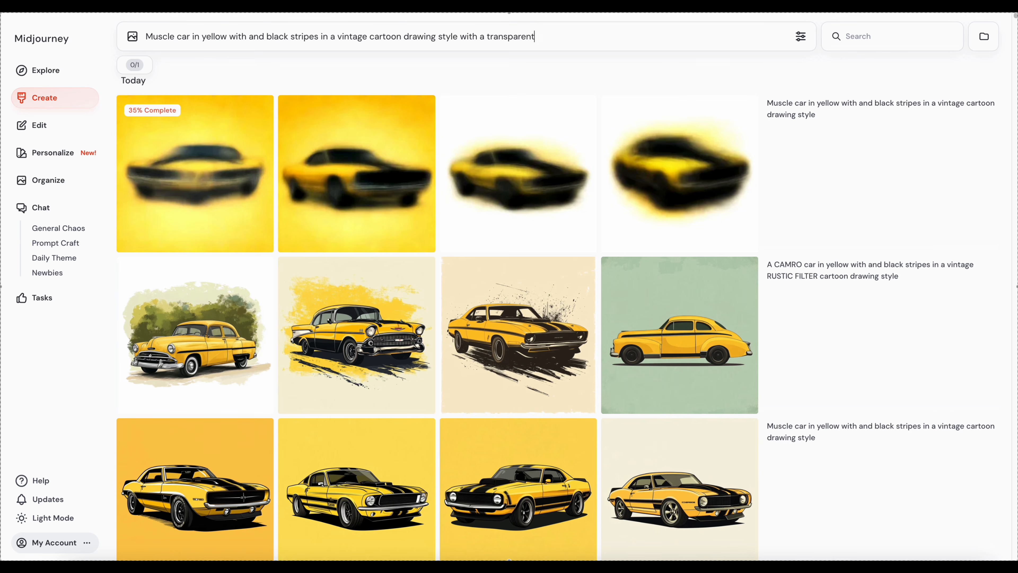
type(" backgroun")
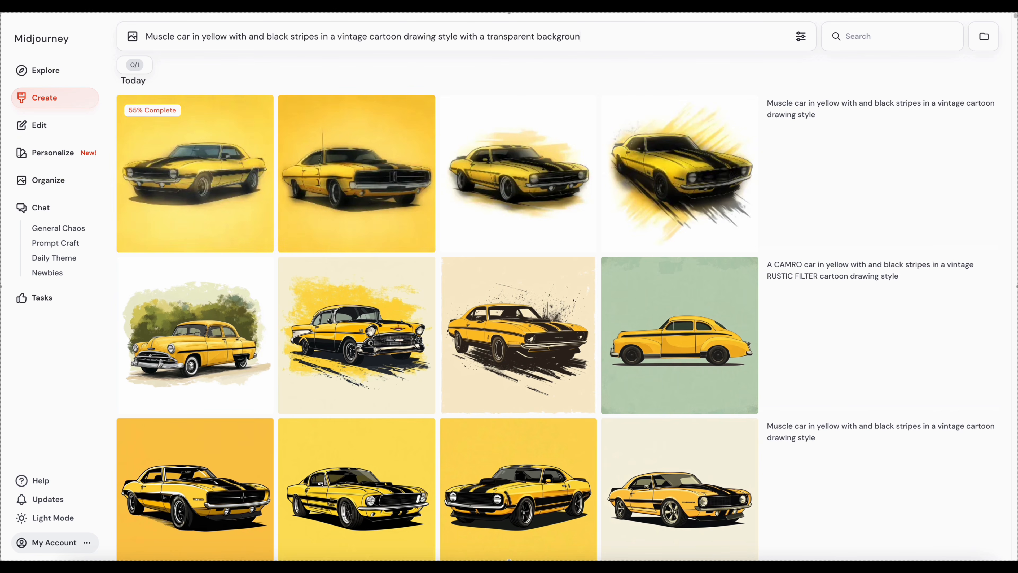
type("d")
key("Return")
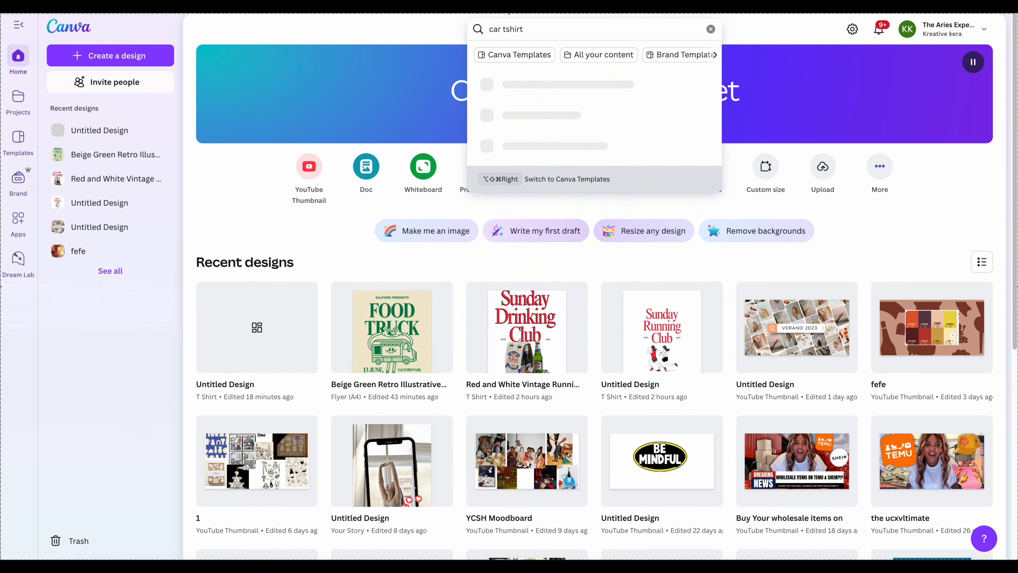
- Switch to Canva, search for "car tshirt" and customize the Yellow and White Modern Sports Car Streetwear T-shirt template
key("Return")
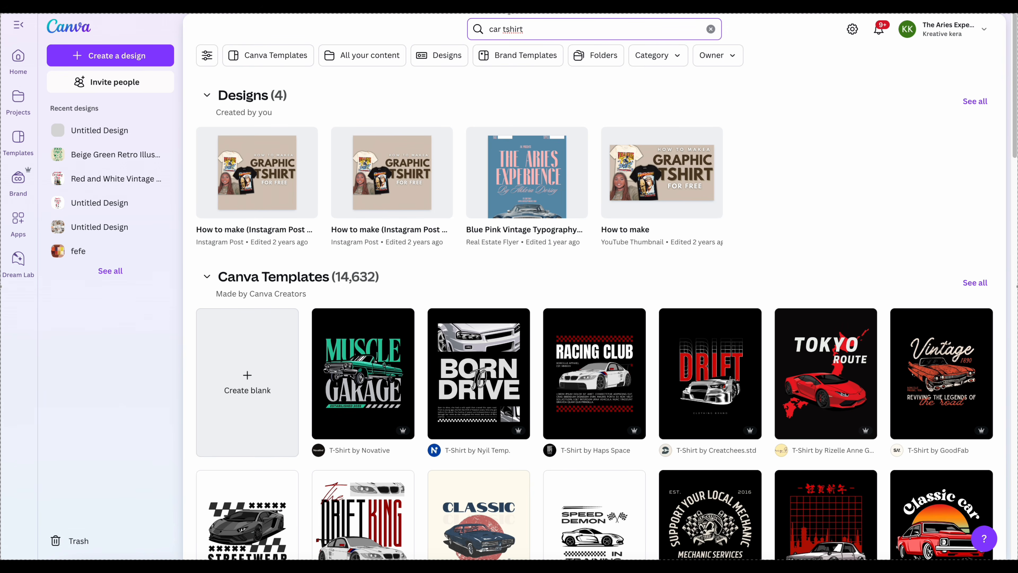
scroll(566, 184, "down", 2)
scroll(567, 184, "down", 8)
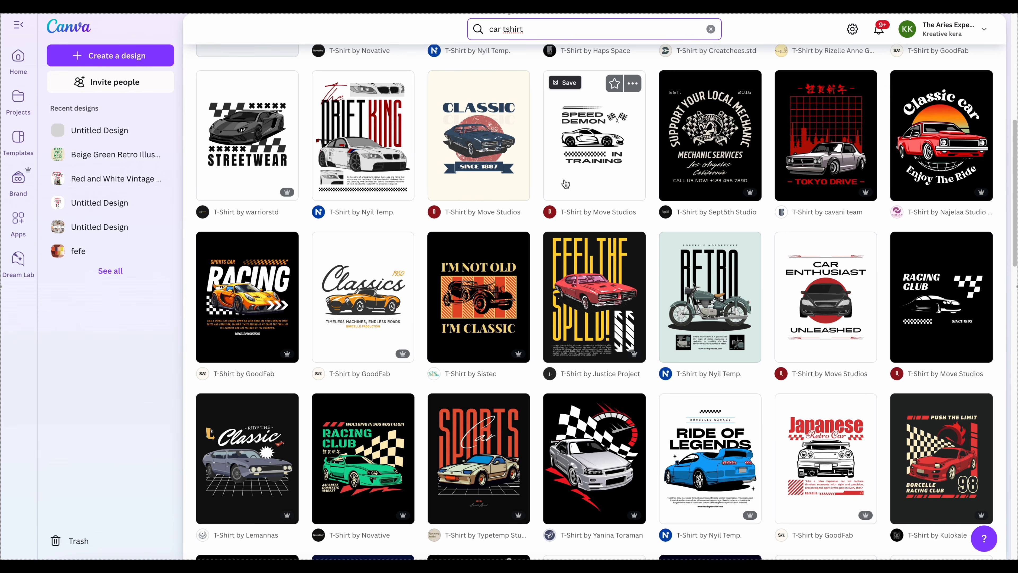
scroll(566, 184, "down", 3)
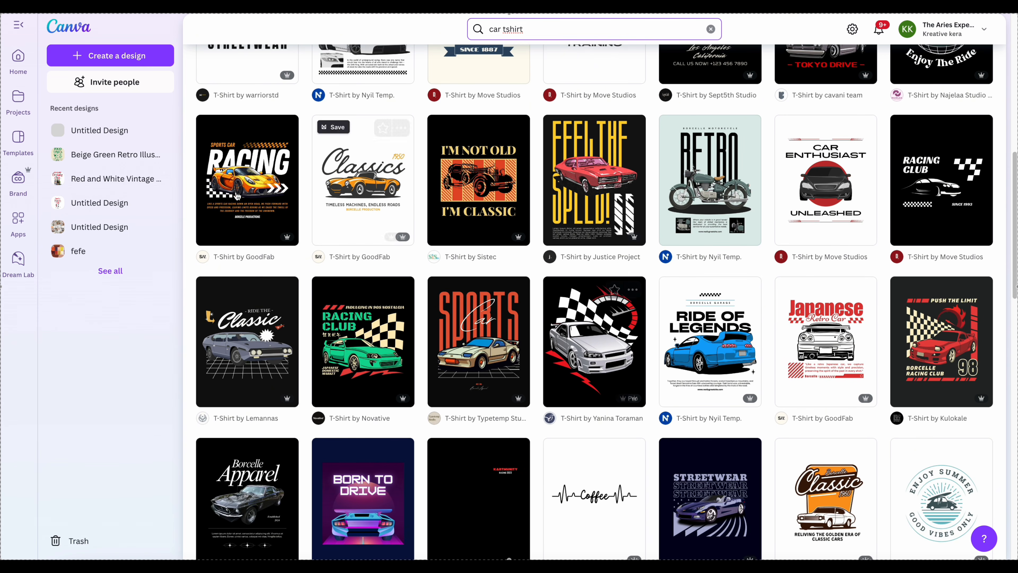
left_click(223, 183)
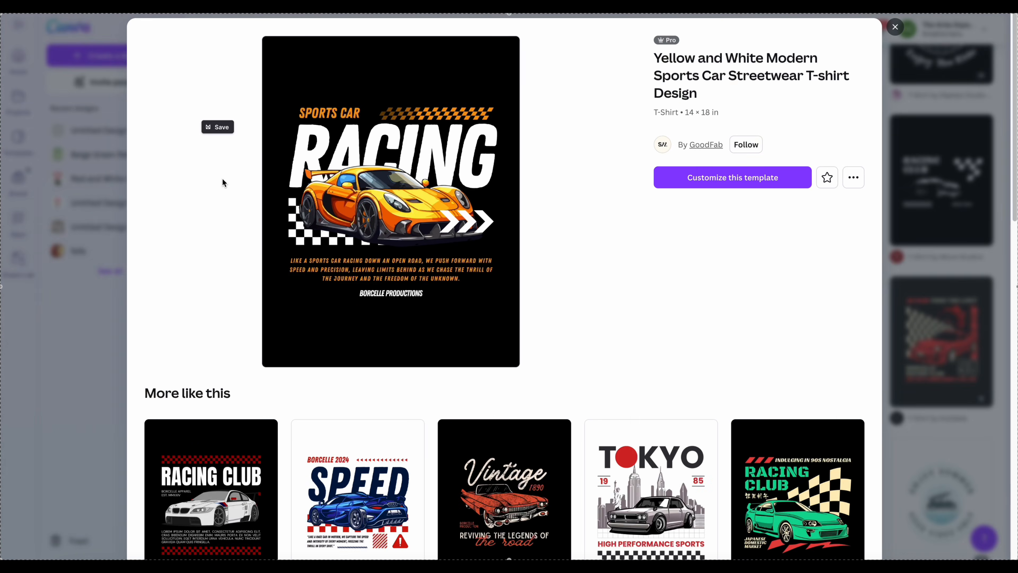
left_click(717, 186)
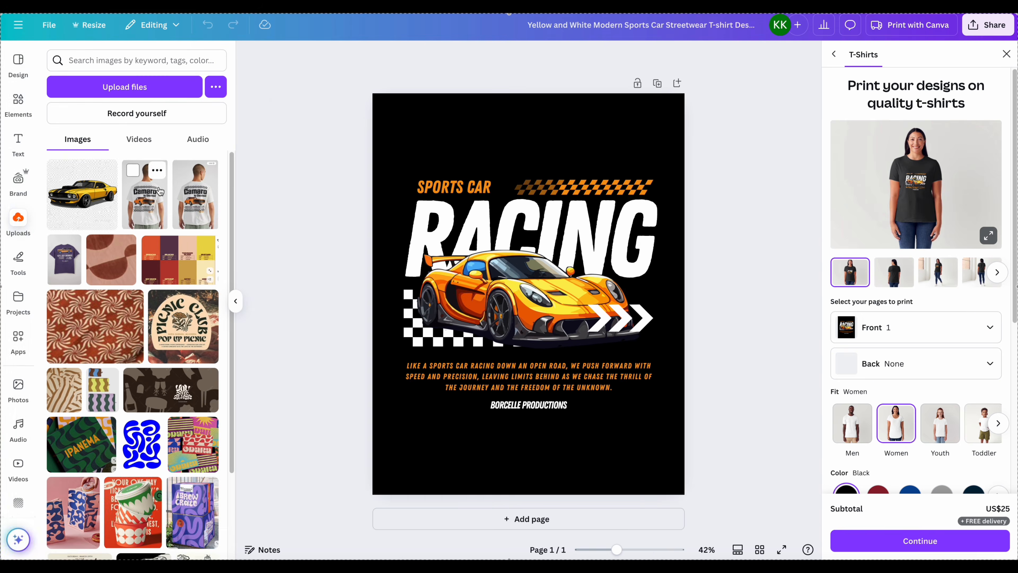
- Add the uploaded Camaro T-shirt photo on a second page and make the first page's background white
left_click(145, 195)
left_click_drag(506, 277, 631, 278)
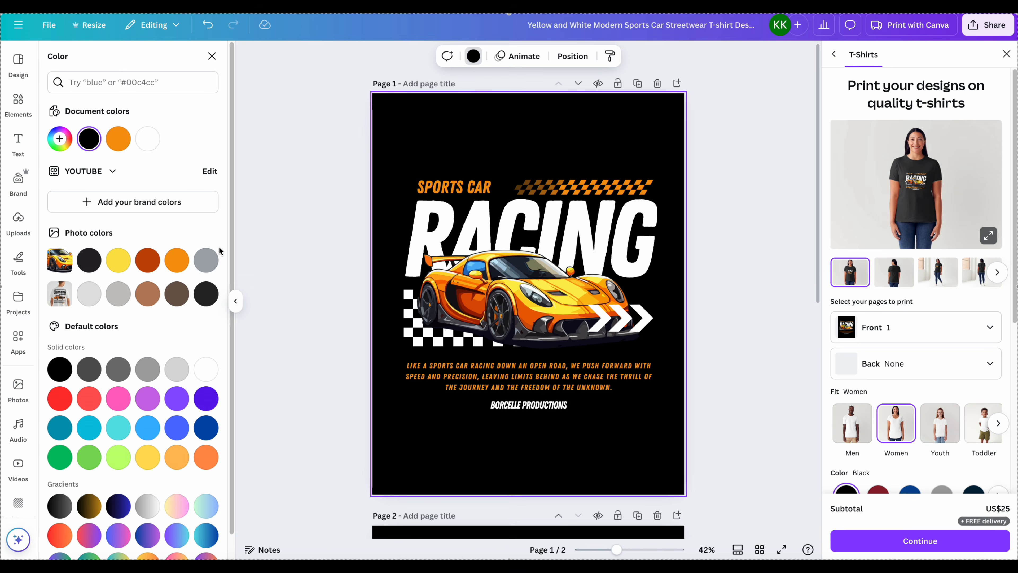
left_click(147, 138)
- Replace the orange sports car with the uploaded yellow muscle car image and remove its background
left_click(529, 299)
key("BackSpace")
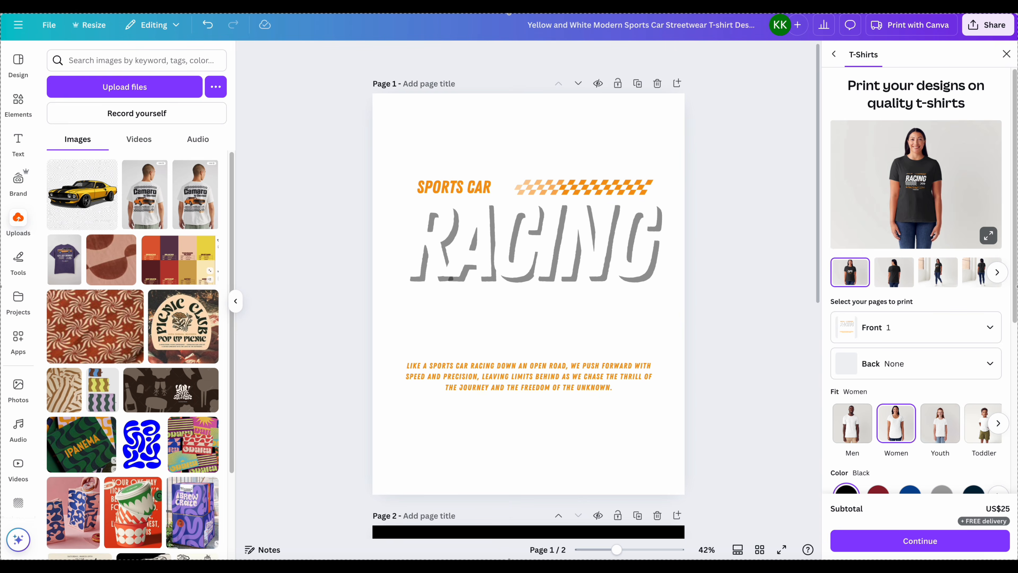
left_click(81, 195)
left_click(420, 57)
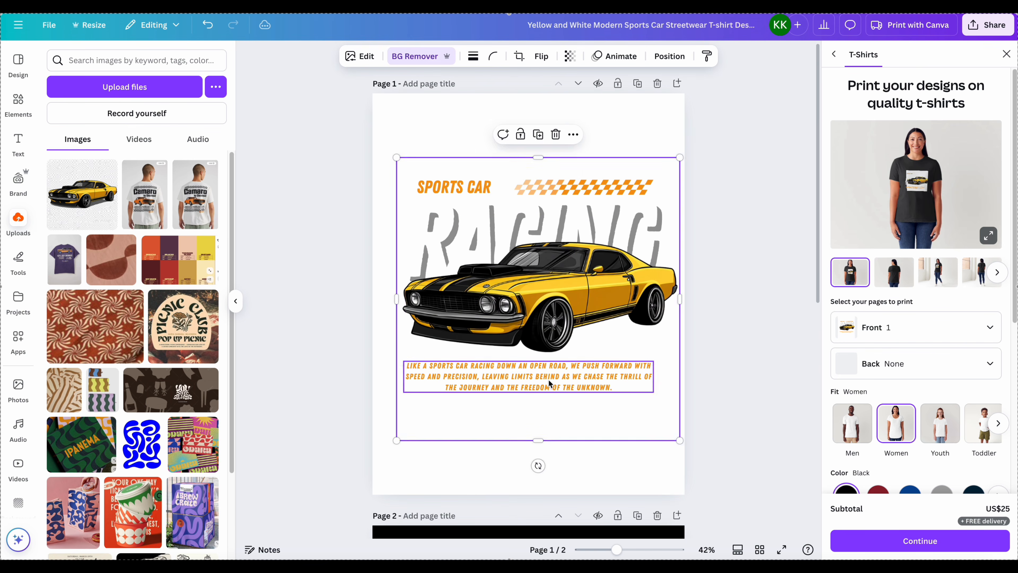
- Move the yellow muscle car down to the lower part of the first page, clear of the headline
double_click(580, 315)
left_click_drag(594, 315, 580, 434)
double_click(579, 315)
double_click(580, 315)
double_click(579, 315)
- Change the RACING headline to "CAMARO" and the small SPORTS CAR text above it to "CHEVROLET"
left_click(461, 236)
scroll(492, 243, "down", 2)
type("CAMARO")
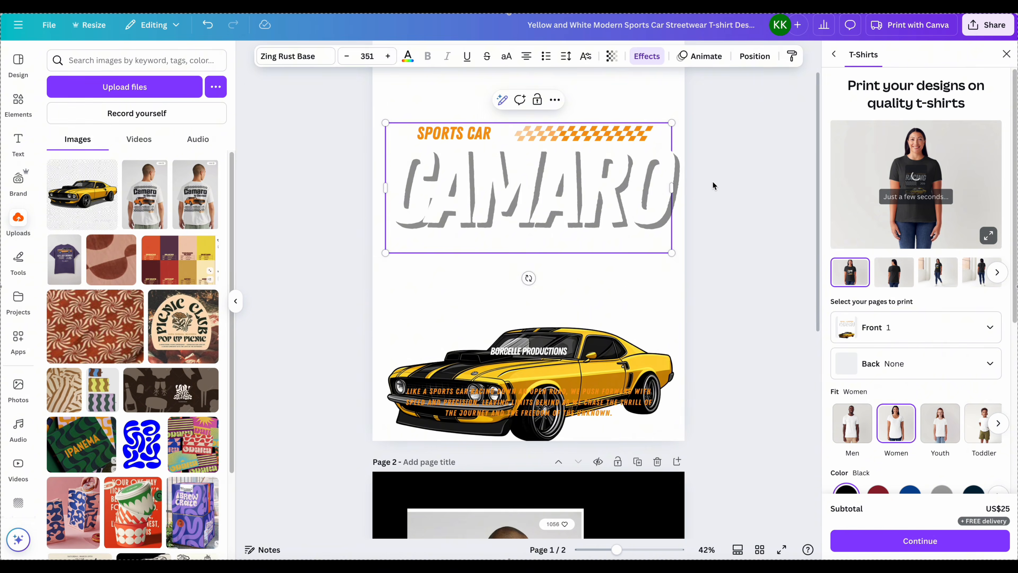
left_click(454, 133)
type("CHEVROLET")
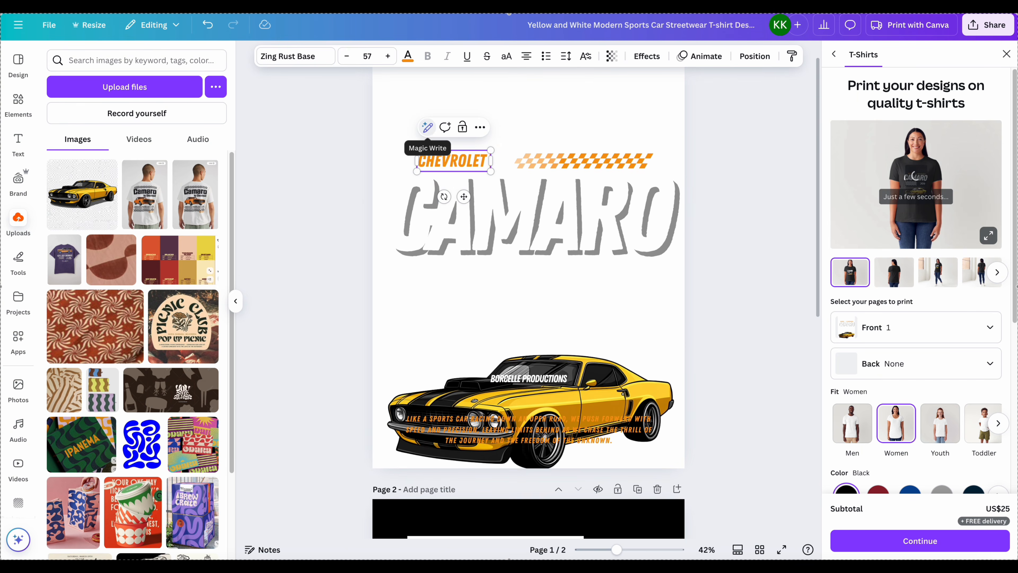
- Recolor the CAMARO headline text black
left_click(536, 259)
left_click(407, 56)
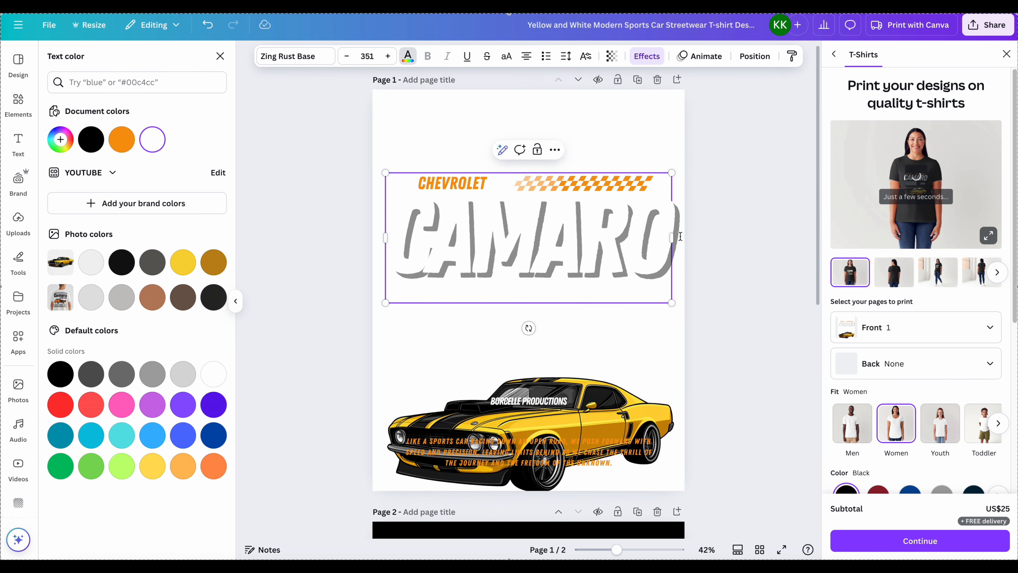
left_click(87, 141)
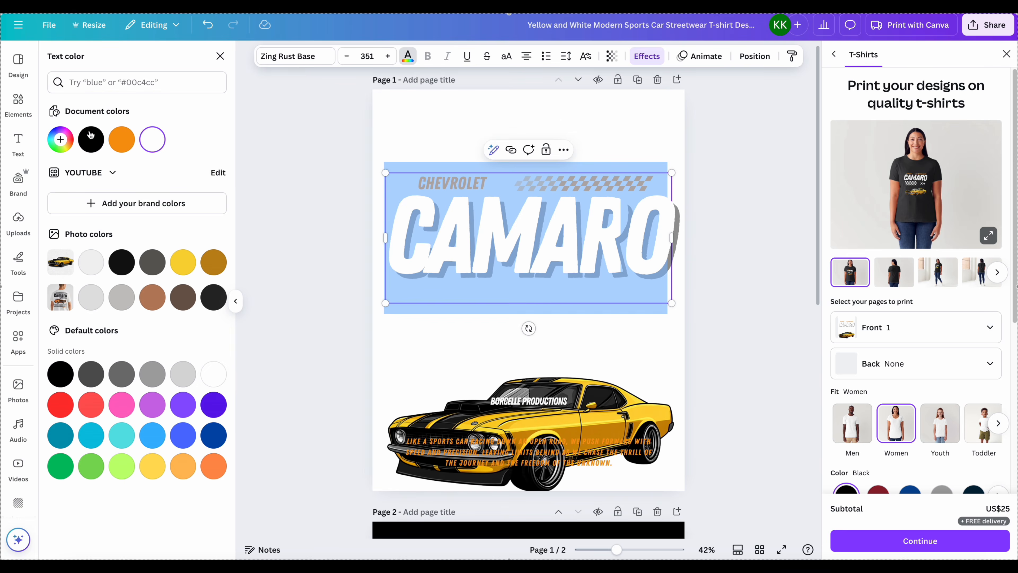
left_click(735, 215)
- Try positioning the yellow car directly beneath the CAMARO headline
left_click_drag(580, 421, 587, 314)
mouse_move(557, 449)
left_mouse_down()
mouse_move(556, 439)
mouse_move(557, 450)
left_mouse_up()
left_click(581, 349)
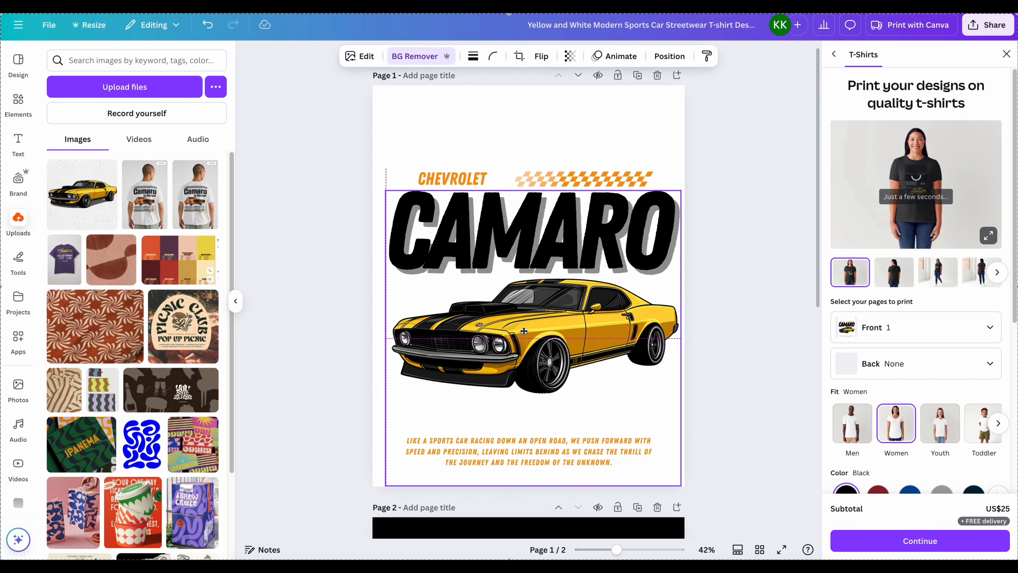
left_click_drag(581, 349, 581, 422)
- Replace the CAMARO headline's text effect with a tight orange Shadow effect
left_click(536, 232)
left_click(647, 56)
left_click(75, 119)
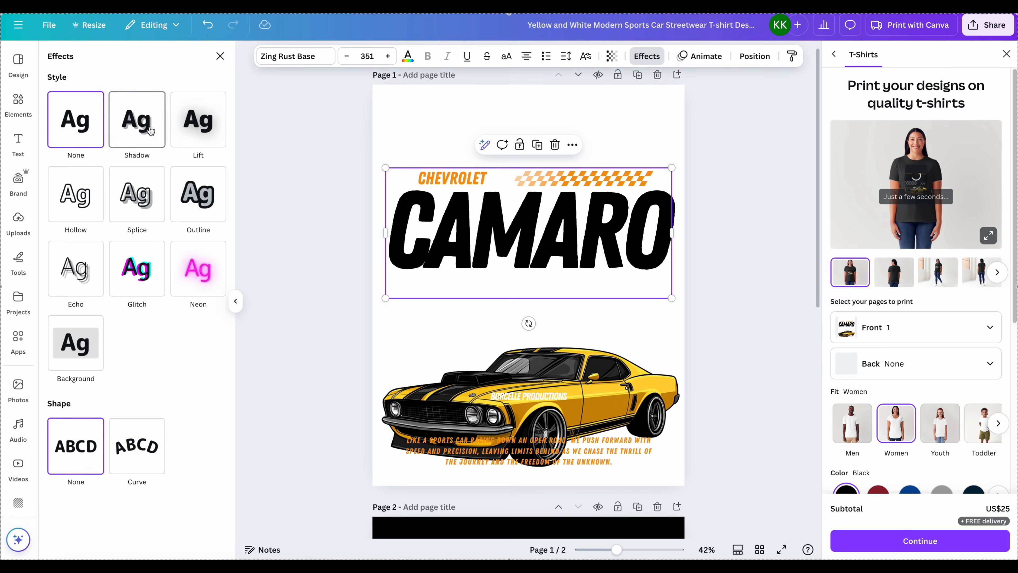
left_click(145, 126)
left_click_drag(97, 190, 74, 192)
left_click(209, 330)
left_click(59, 262)
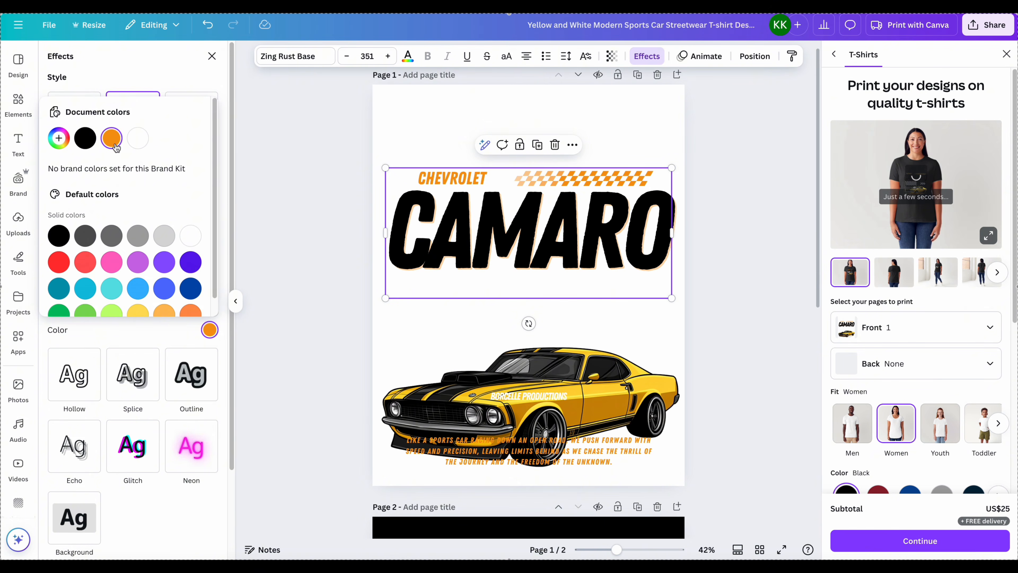
left_click(212, 56)
- Move the yellow car up against the CAMARO headline and compare the layout with the reference photo on page 2
left_click_drag(529, 407, 529, 333)
left_click(513, 462)
left_click(776, 391)
scroll(776, 391, "down", 10)
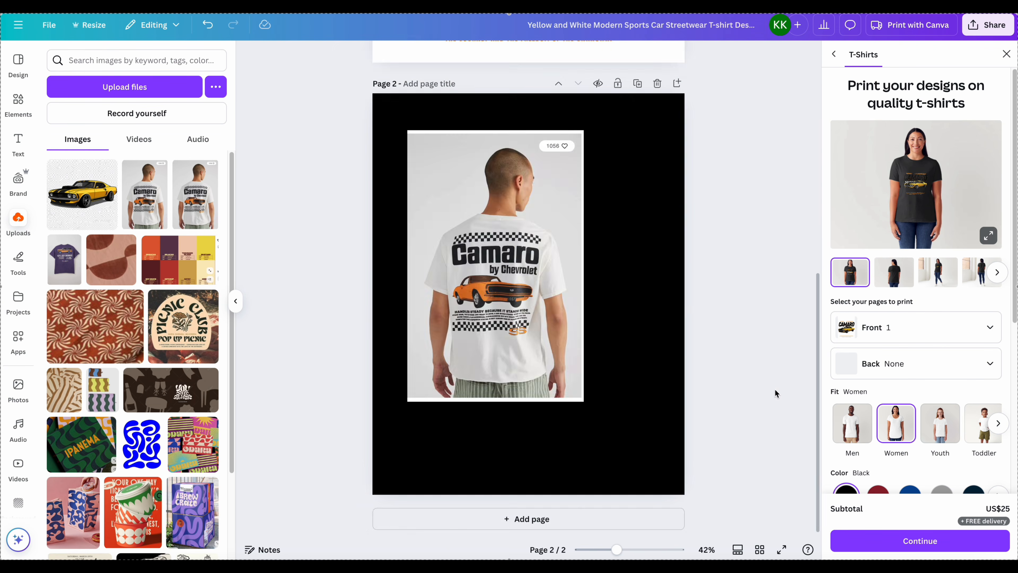
scroll(775, 391, "up", 10)
scroll(751, 364, "down", 10)
scroll(752, 363, "up", 10)
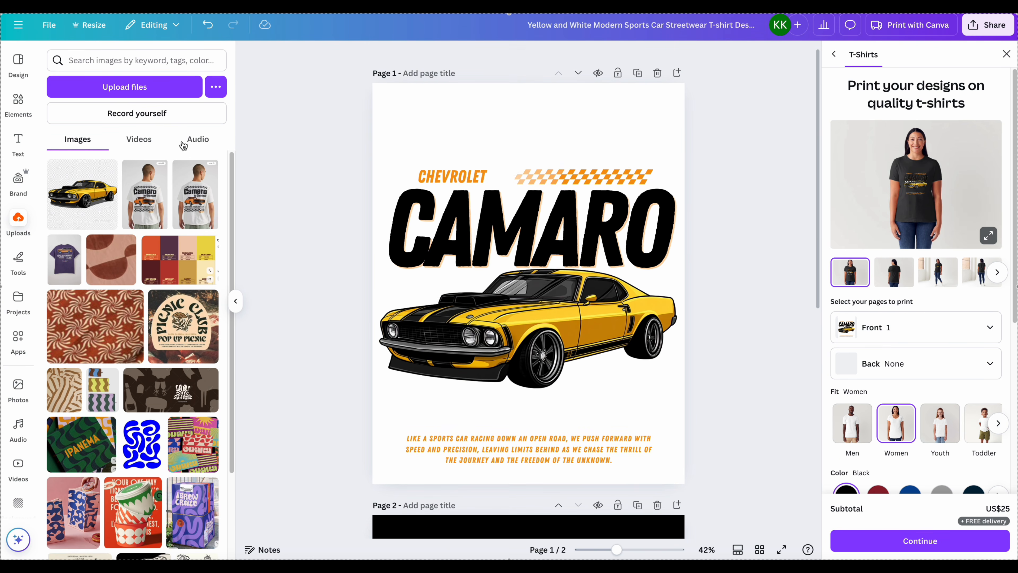
- Search the elements for "race track lines" and place the crossed checkered flags, tilted, below the car's rear wheel
left_click(18, 104)
left_click(137, 61)
type("race track lines")
key("Return")
left_click(69, 177)
left_click_drag(558, 257, 624, 408)
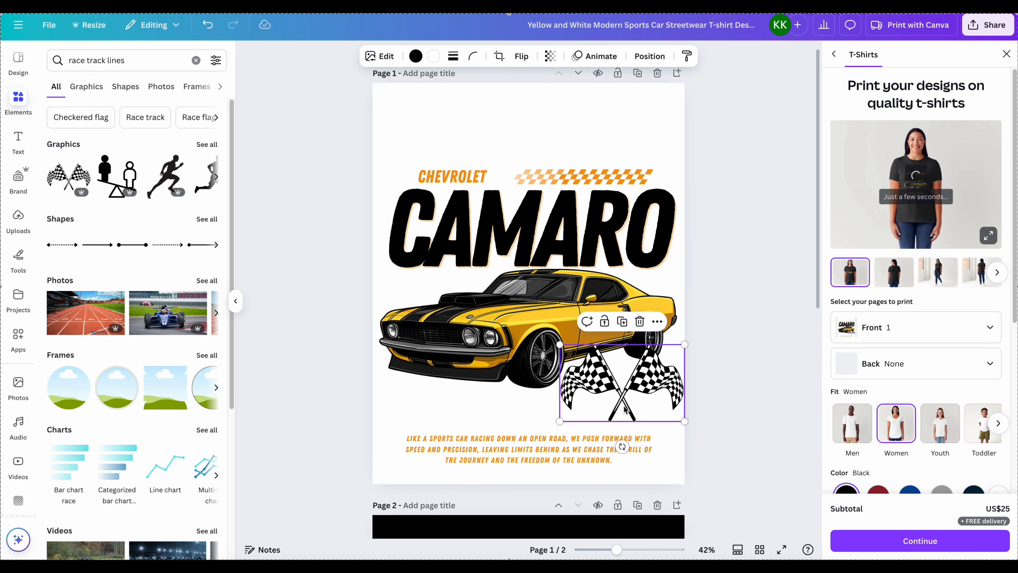
left_click_drag(622, 447, 602, 449)
left_click_drag(621, 401, 628, 403)
left_click(288, 217)
- Add the horizontal checkered strip from the graphics results and stretch it across the page above CHEVROLET
left_click(207, 144)
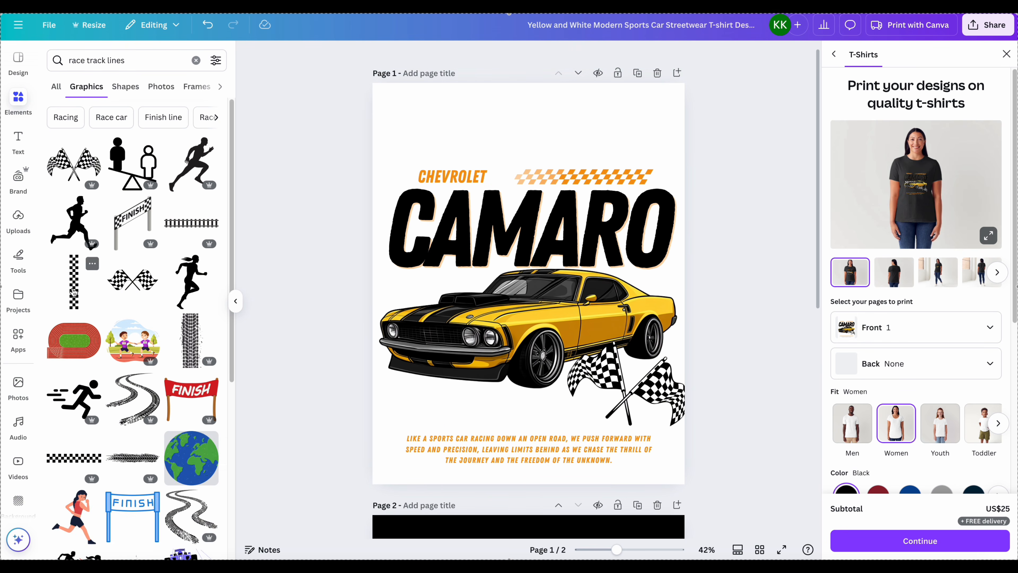
left_click(74, 457)
left_click_drag(528, 284, 435, 113)
left_click_drag(497, 124, 689, 154)
left_click_drag(565, 129, 547, 129)
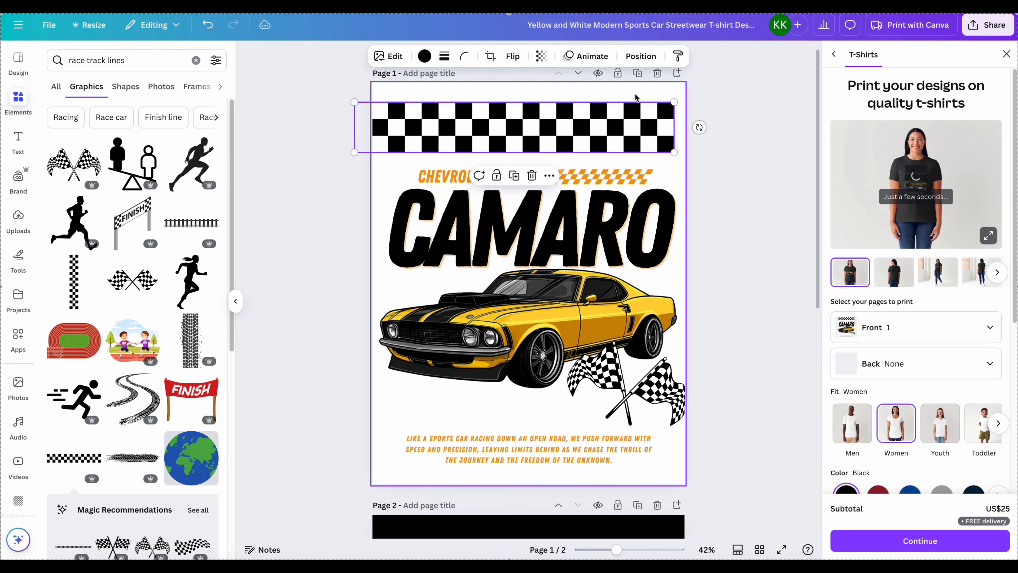
left_click_drag(675, 102, 685, 100)
scroll(736, 140, "down", 8)
left_click(727, 204)
scroll(727, 204, "up", 9)
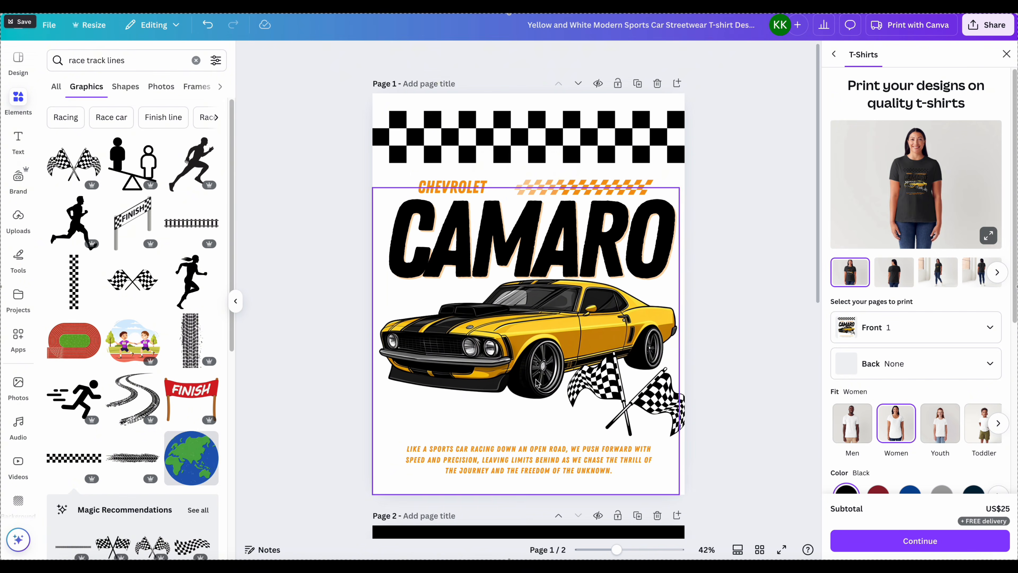
- Try flipping the yellow car horizontally
left_click(536, 383)
left_click(541, 56)
left_click(535, 85)
left_click(535, 85)
- Raise the car slightly over the CAMARO headline, and shrink the orange paragraph to fit beneath the car beside the flags
left_click_drag(571, 338, 571, 326)
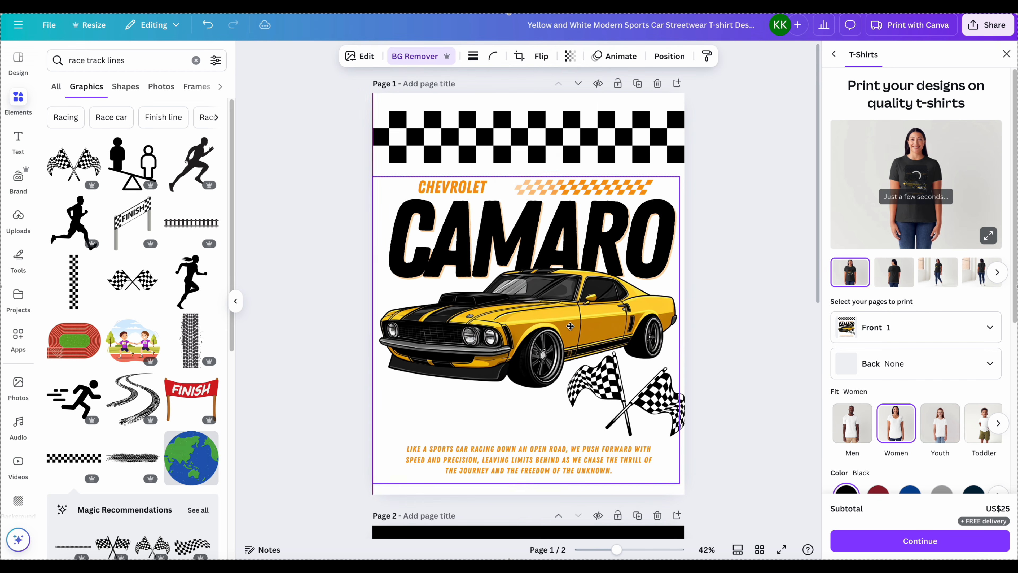
left_click_drag(561, 453, 562, 426)
left_click_drag(660, 456, 513, 411)
- Try a copy of the checkered strip at the foot of the page, and try the design without the upper strip
left_click(579, 156)
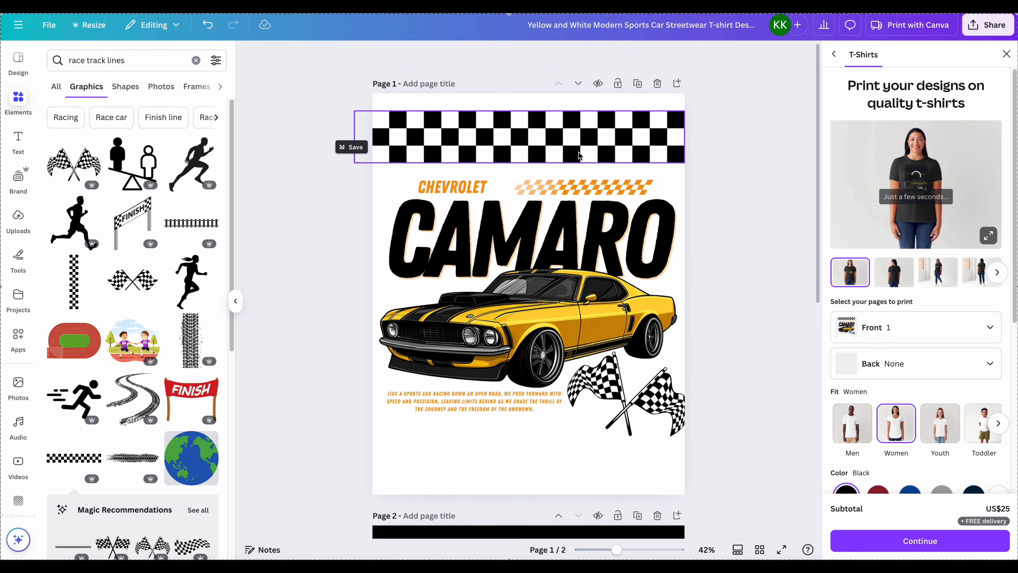
left_click_drag(579, 156, 587, 479, "alt")
key("Delete")
left_click(635, 139)
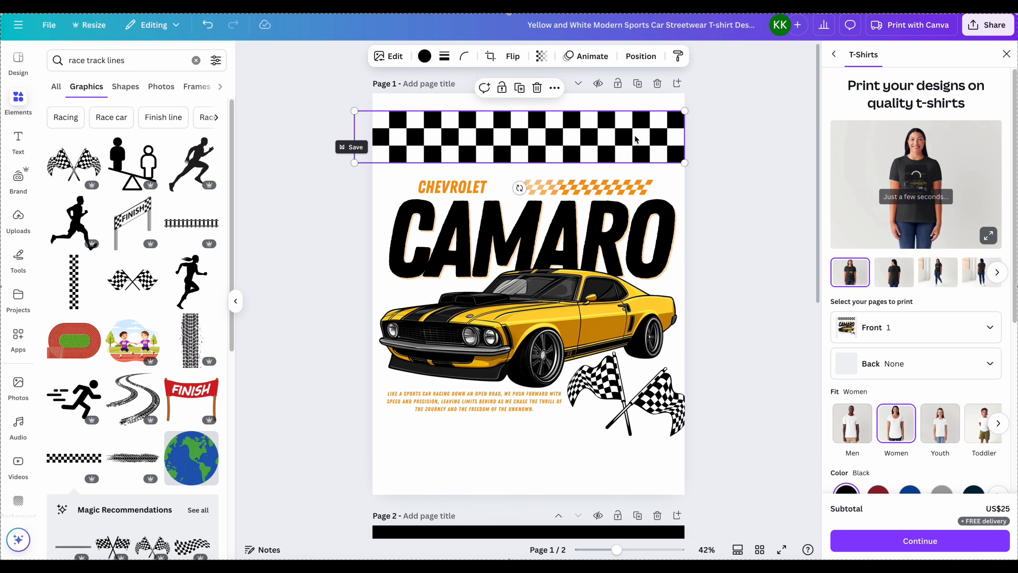
key("Delete")
key("ctrl+z")
scroll(738, 339, "down", 8)
scroll(739, 339, "up", 8)
- Change the graphics search to "race" and replace the crossed flags with the flaming wheel below the car
left_click_drag(125, 60, 83, 60)
key("BackSpace")
key("Return")
left_click(192, 283)
left_click(652, 377)
key("Delete")
left_click_drag(585, 402, 616, 383)
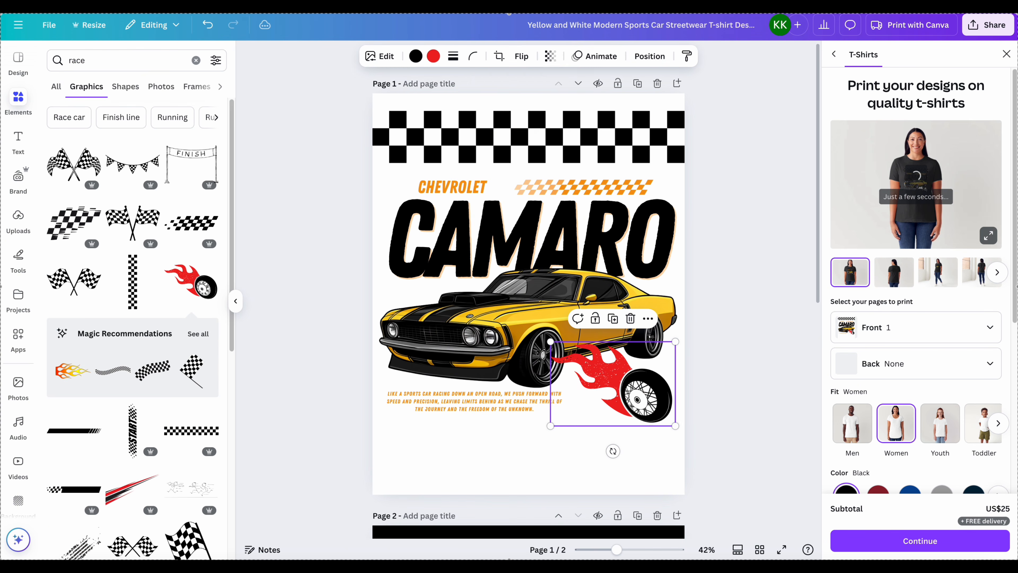
- Try flipping the flaming wheel horizontally and adjusting its tilt and position under the car
left_click(521, 56)
left_click(524, 83)
mouse_move(602, 458)
left_mouse_down()
mouse_move(589, 458)
mouse_move(614, 455)
left_mouse_up()
mouse_move(602, 459)
left_mouse_down()
mouse_move(581, 459)
mouse_move(590, 455)
left_mouse_up()
key("ctrl+z")
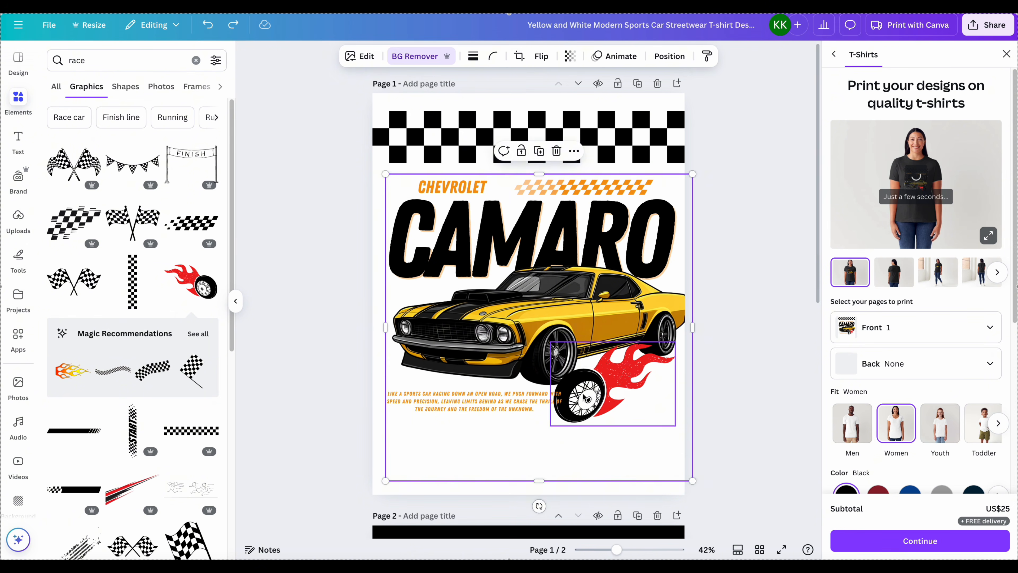
left_click_drag(583, 397, 596, 404)
left_click_drag(625, 457, 596, 450)
left_click_drag(594, 399, 589, 395)
- Delete the flaming wheel and try out the recommended flame graphic in its place
key("Delete")
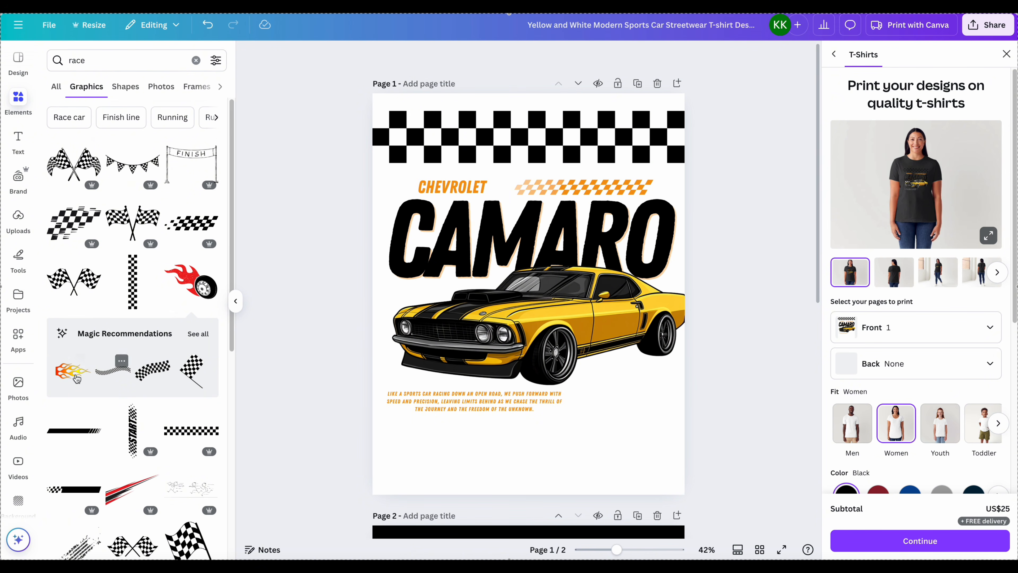
left_click_drag(77, 379, 595, 372)
key("Delete")
- Add the crossed checkered flags below the car's rear wheel, tilt them, and compare with the reference photo on page 2
scroll(132, 281, "down", 3)
scroll(132, 281, "up", 3)
left_click(74, 164)
left_click_drag(532, 284, 642, 409)
left_click_drag(624, 444, 612, 450)
left_click(737, 352)
scroll(736, 352, "down", 8)
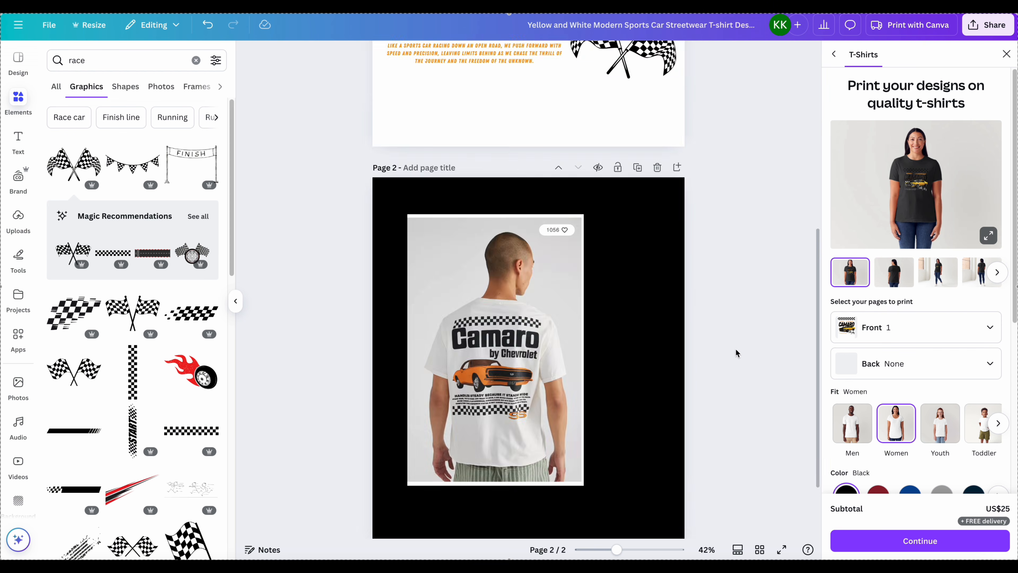
- Set the printed T-shirt to the Men fit in white and open the enlarged mockup preview
scroll(737, 352, "up", 8)
left_click(852, 422)
scroll(923, 409, "down", 2)
left_click(998, 410)
left_click(986, 410)
scroll(935, 329, "up", 2)
left_click(989, 235)
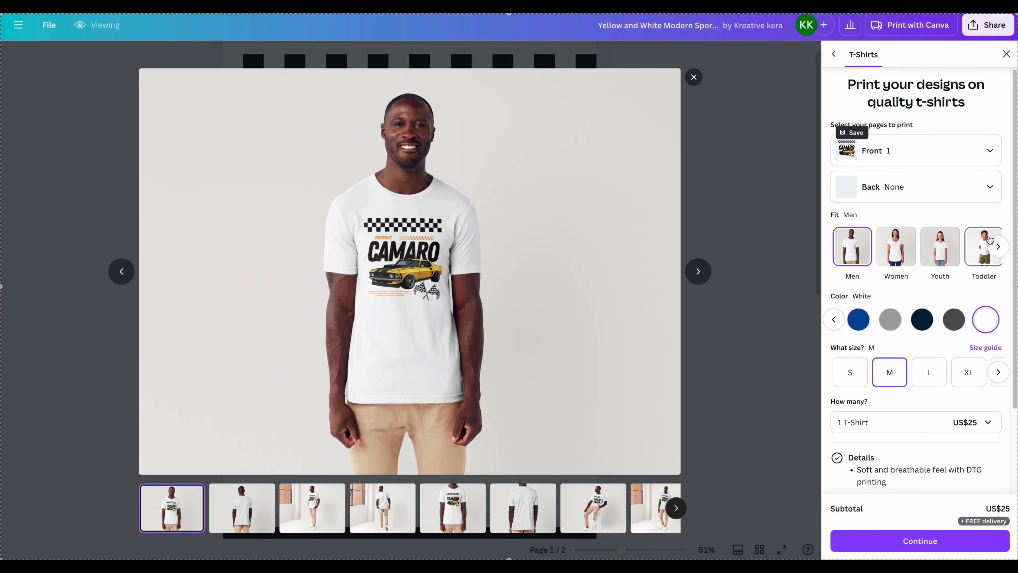
- Duplicate the checkered band from above the title to the bottom of page 1, and check the shirt mockup
left_click(693, 77)
left_click(465, 127)
key("super+d")
left_click_drag(465, 136, 461, 463)
left_click(778, 384)
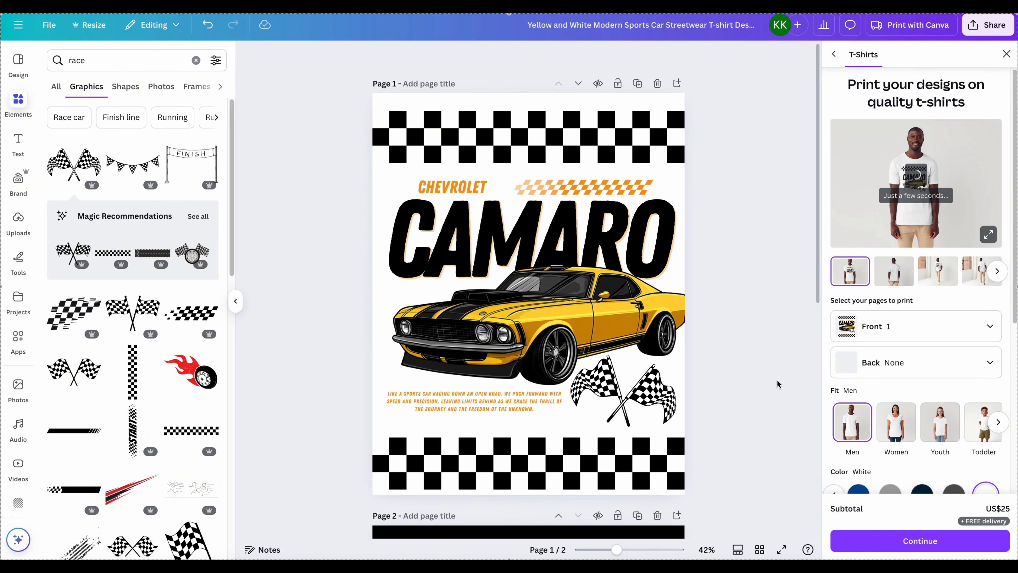
left_click(978, 233)
left_click(727, 193)
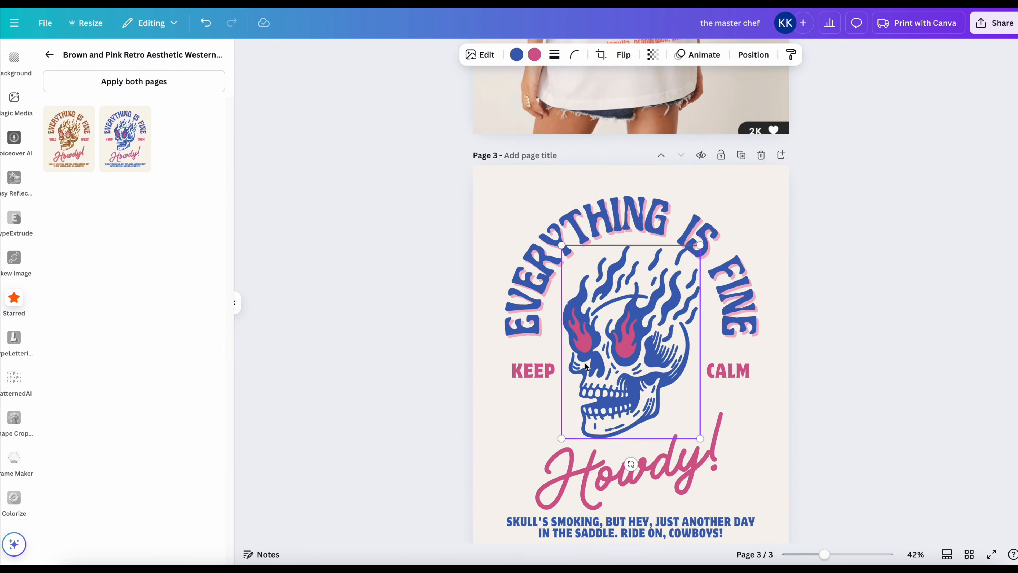
- Delete the flaming skull and the arched "EVERYTHING IS FINE" headline from page 3 of "the master chef" design
scroll(586, 365, "up", 5)
left_click(585, 365)
scroll(594, 394, "down", 3)
key("Delete")
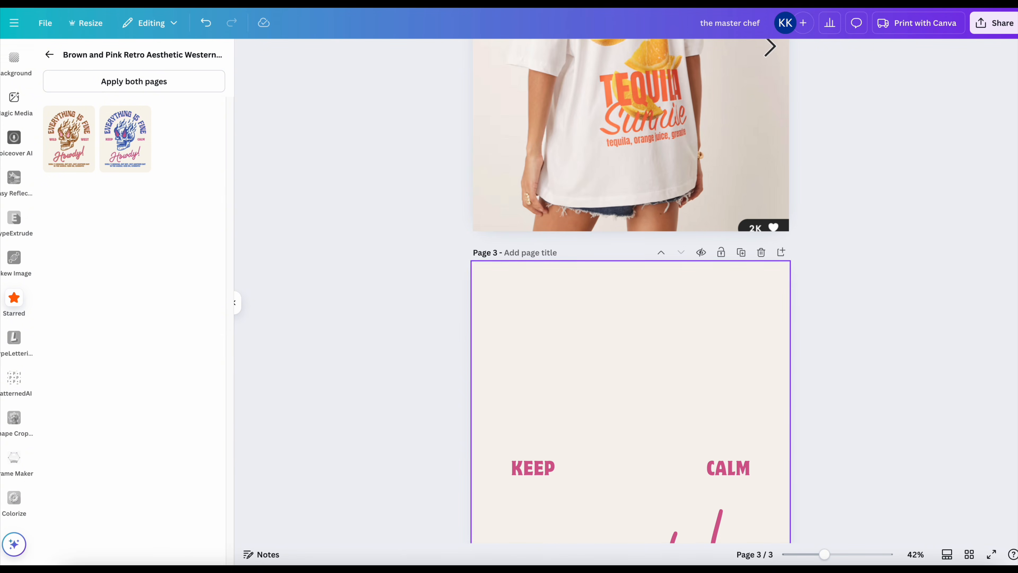
- Duplicate the "KEEP" text, change the copy to "MEXICO" on one line, and centre it near the top of page 3
left_click(538, 470)
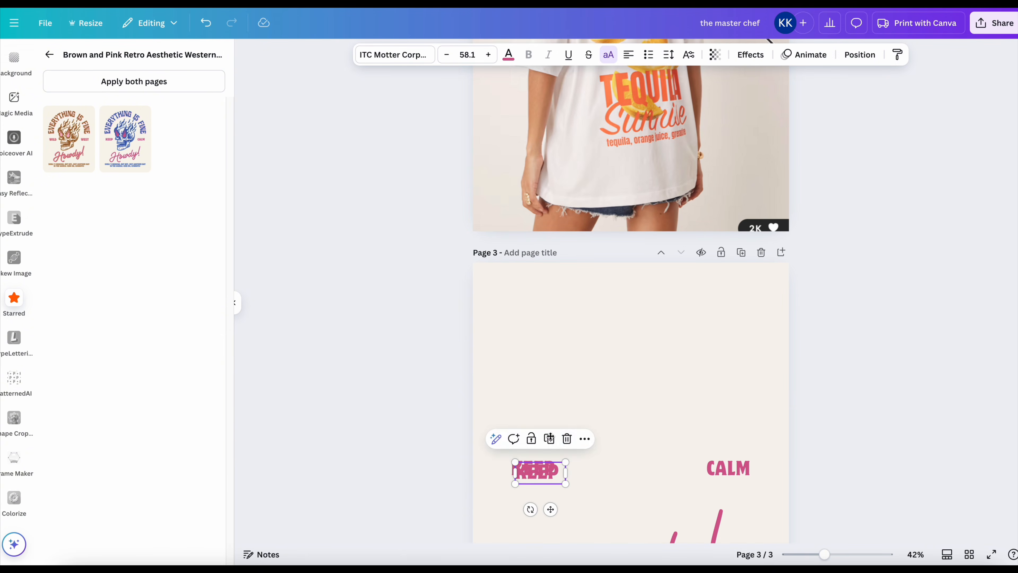
left_click_drag(545, 473, 566, 294)
scroll(567, 301, "up", 4)
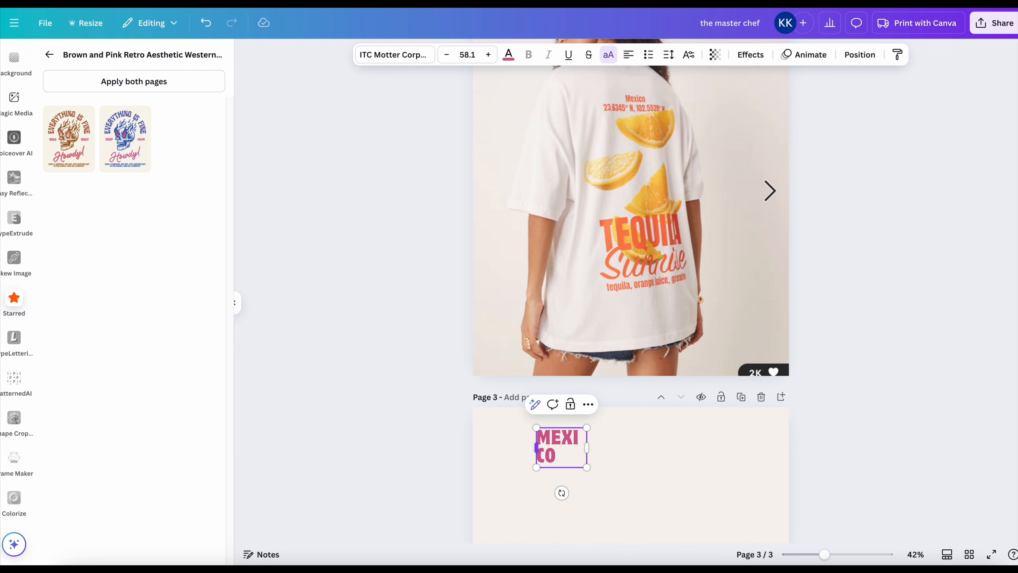
left_click_drag(589, 448, 640, 473)
left_click(927, 442)
- Move the original "KEEP" text under "MEXICO" and replace it with "23.6345 N, 102.5528. W"
scroll(756, 475, "down", 3)
left_click(513, 507)
left_click_drag(513, 506, 532, 404)
scroll(532, 403, "up", 4)
scroll(532, 404, "down", 1)
double_click(570, 514)
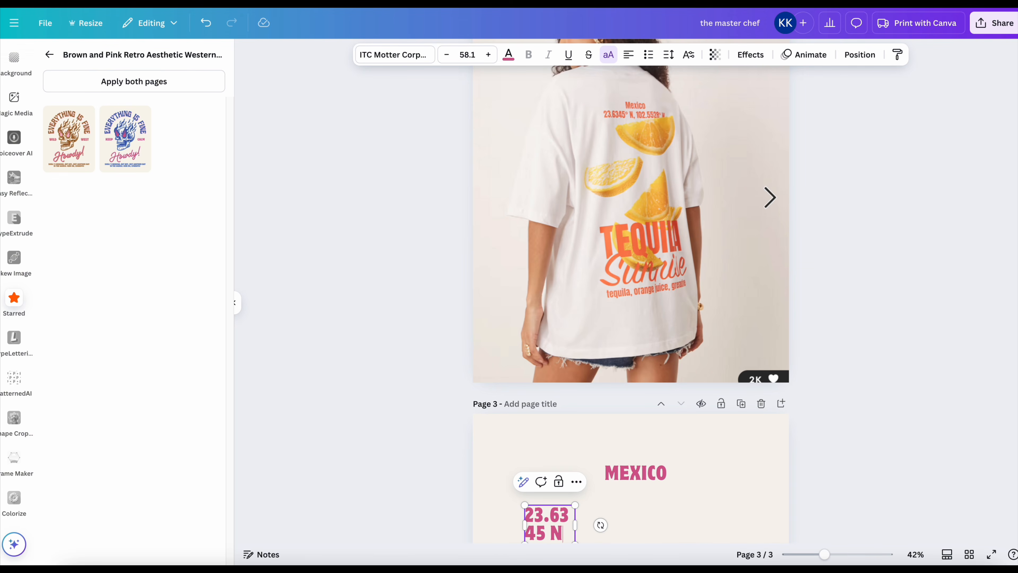
left_click_drag(576, 525, 675, 521)
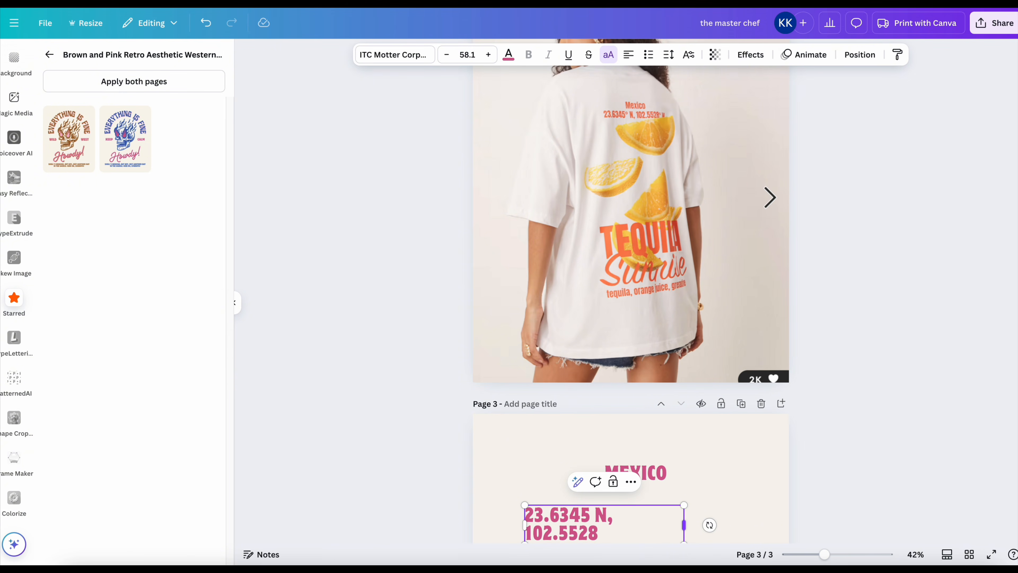
scroll(789, 357, "down", 5)
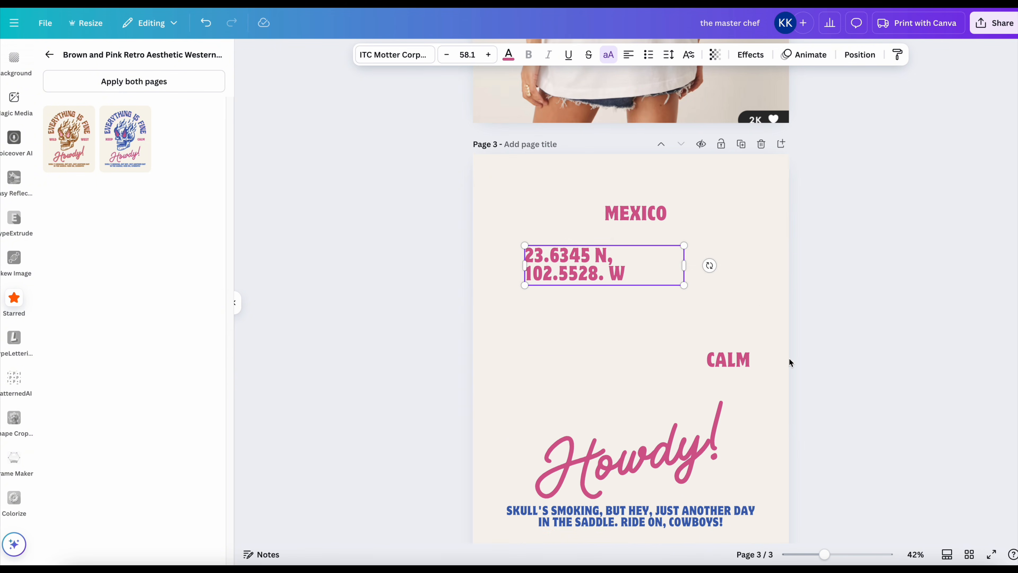
- Widen the coordinates onto a single line, move them up beneath "MEXICO", and space the two values apart
left_click_drag(684, 264, 829, 256)
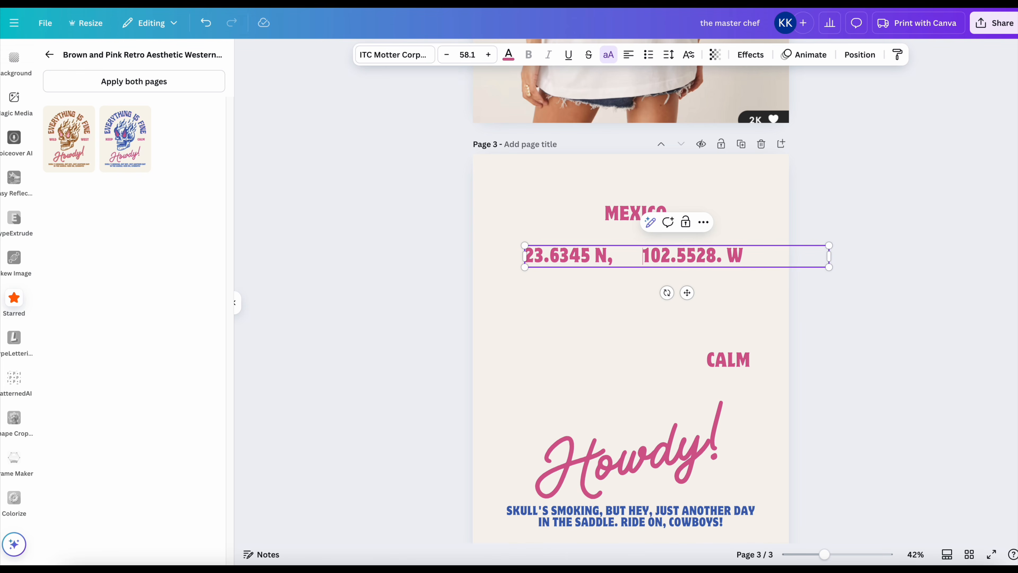
left_click(886, 232)
left_click_drag(725, 255, 692, 241)
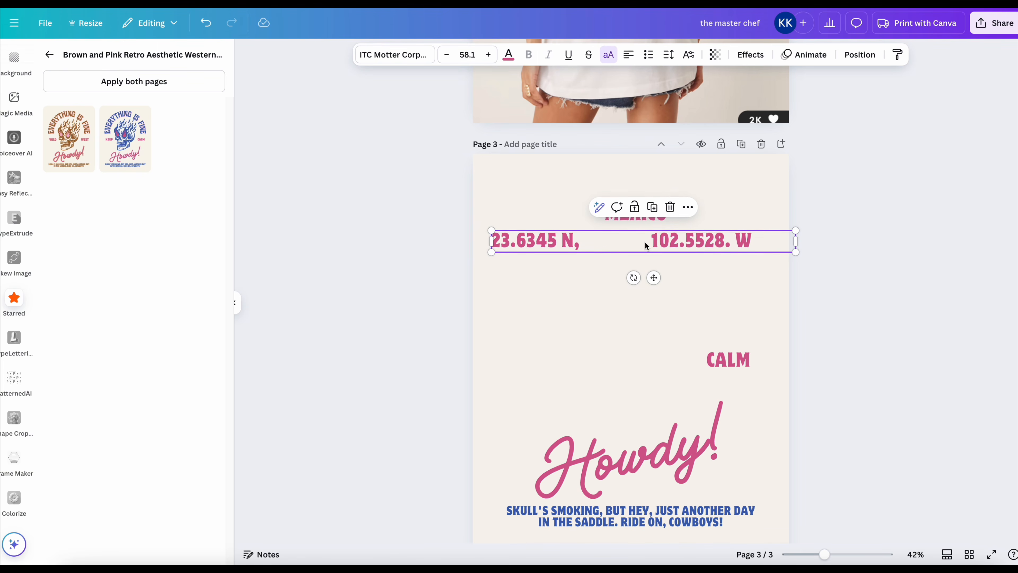
left_click(648, 240)
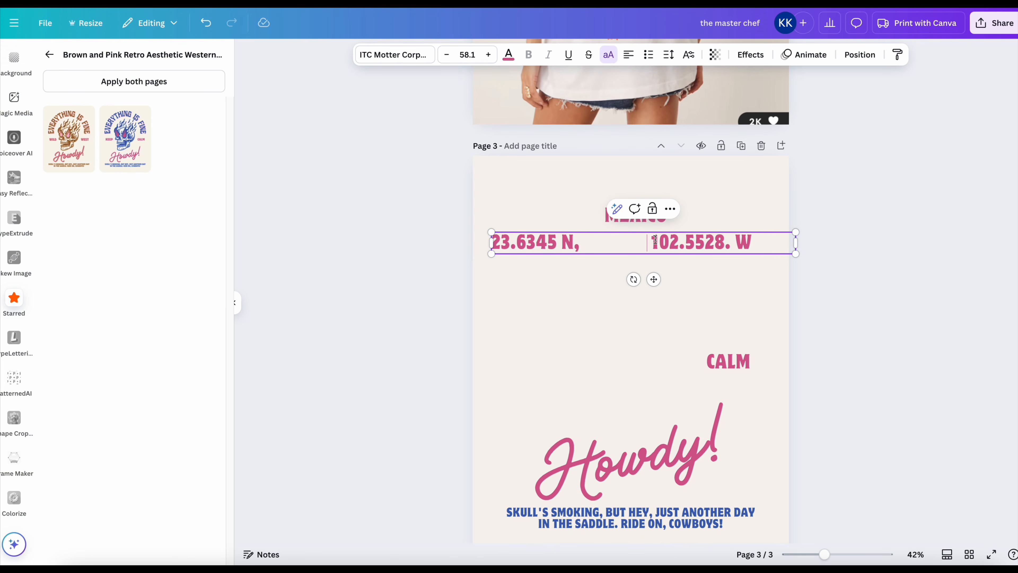
double_click(783, 241)
key("ctrl+a")
scroll(949, 240, "up", 5)
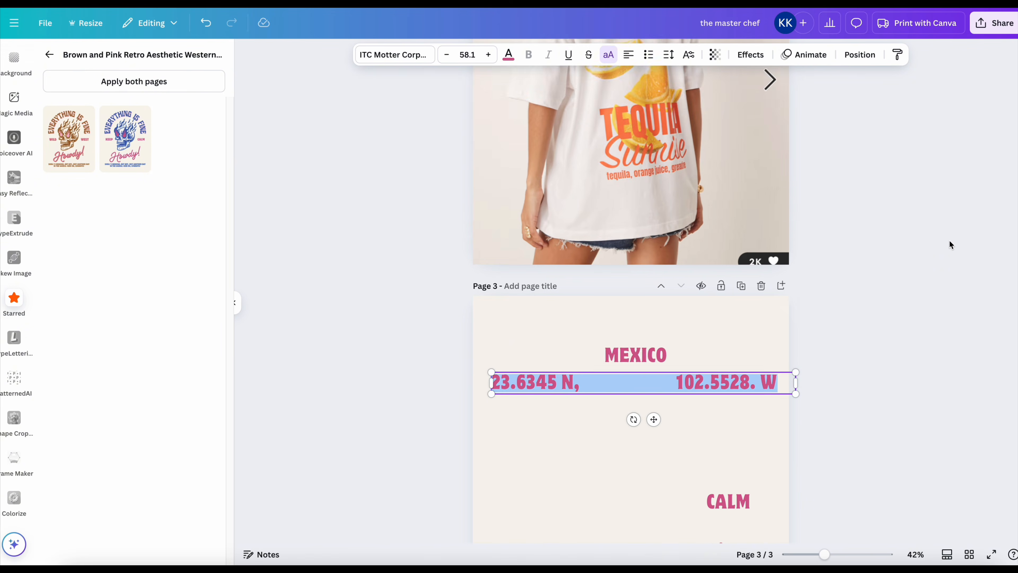
scroll(933, 241, "down", 3)
scroll(932, 246, "down", 4)
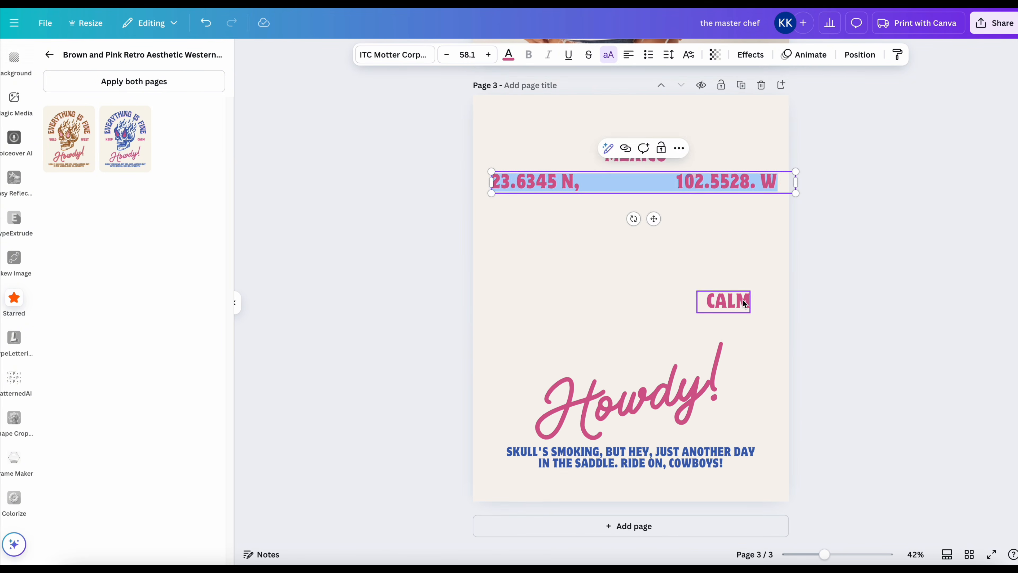
- Delete the leftover "CALM" text and compare the layout with the Tequila Sunrise shirt reference on page 2
left_click(743, 302)
key("BackSpace")
scroll(741, 305, "up", 5)
scroll(741, 305, "down", 3)
scroll(741, 308, "down", 2)
- Duplicate "MEXICO" down onto the "Howdy!" lettering and change the copy to "TEQULIA" on one line
left_click(650, 379)
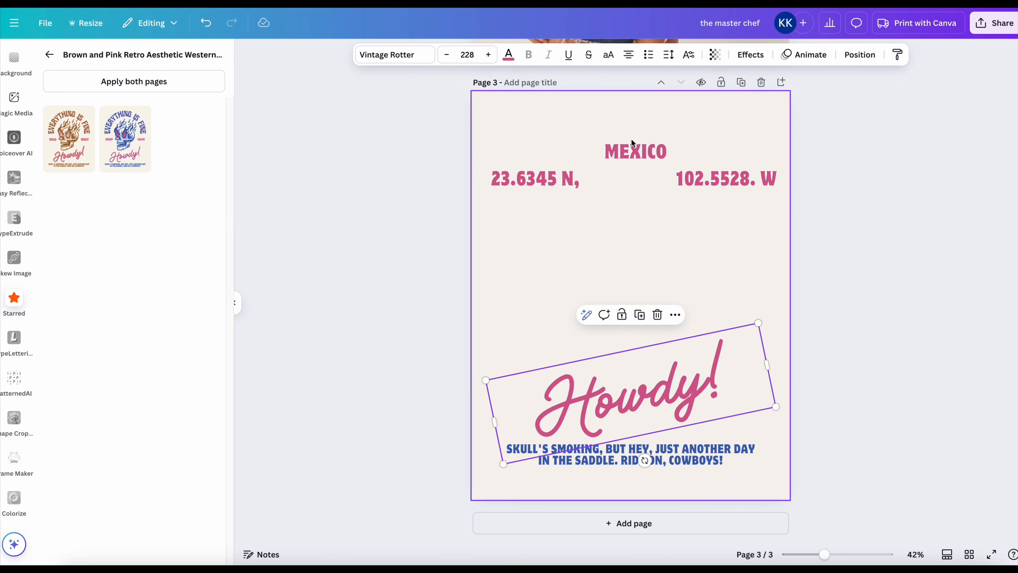
left_click(635, 149)
key("super+d")
left_click_drag(637, 154, 596, 357)
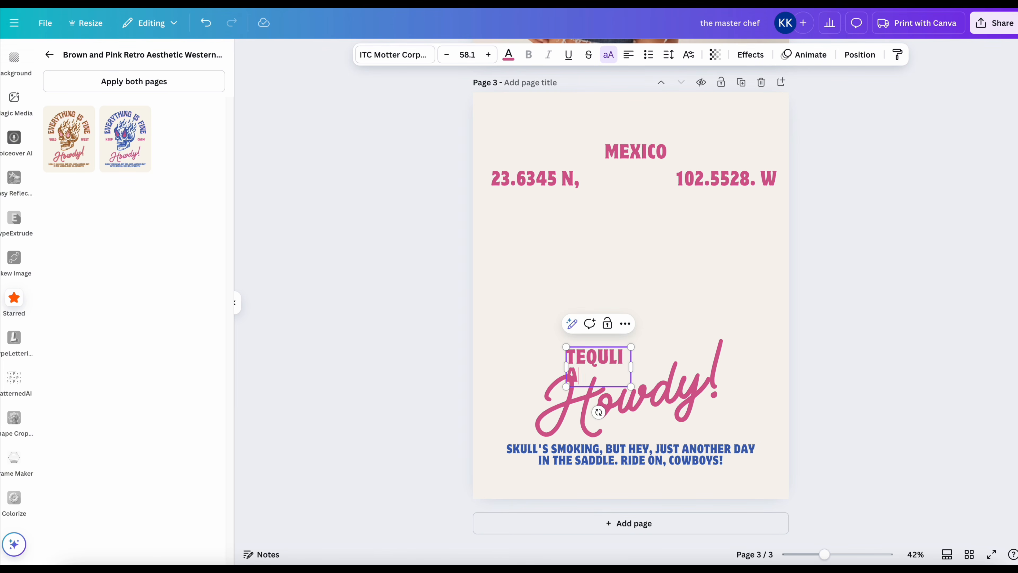
scroll(650, 363, "up", 3)
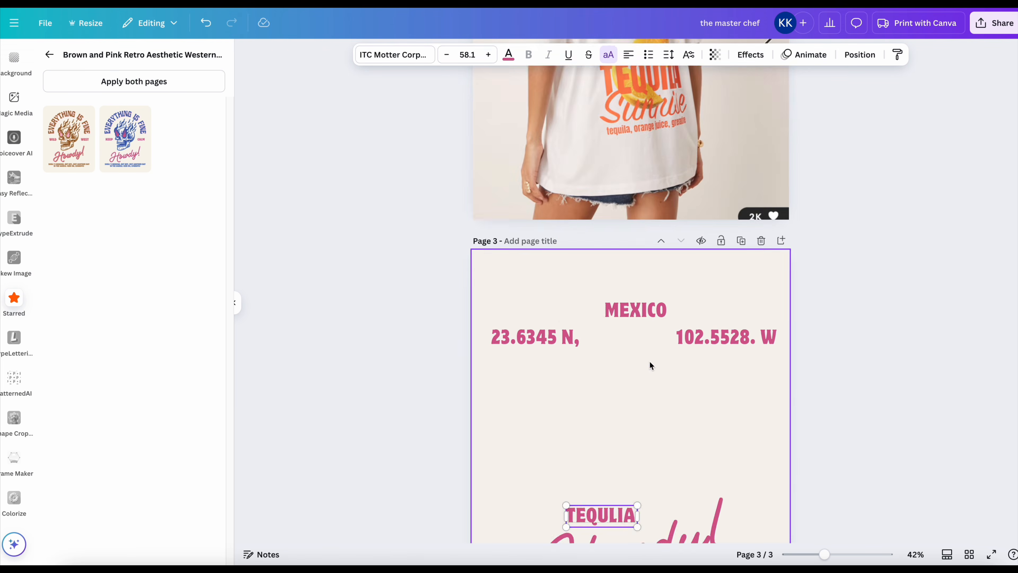
scroll(650, 363, "down", 3)
- Replace the "Howdy!" script with "Sunrsie" and centre "TEQULIA" just above it
left_click(570, 413)
double_click(570, 413)
type("Sunrsie")
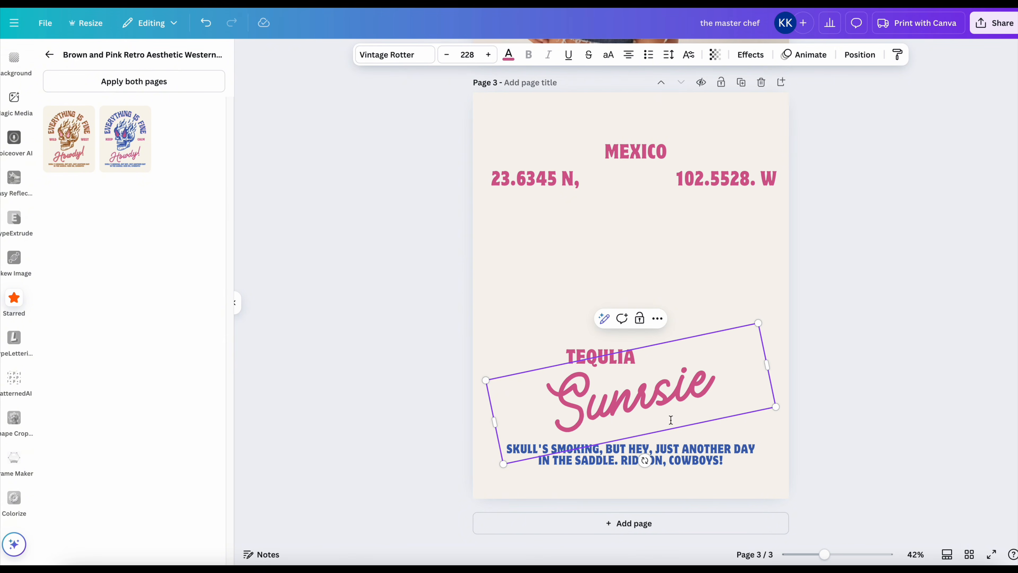
left_click(831, 377)
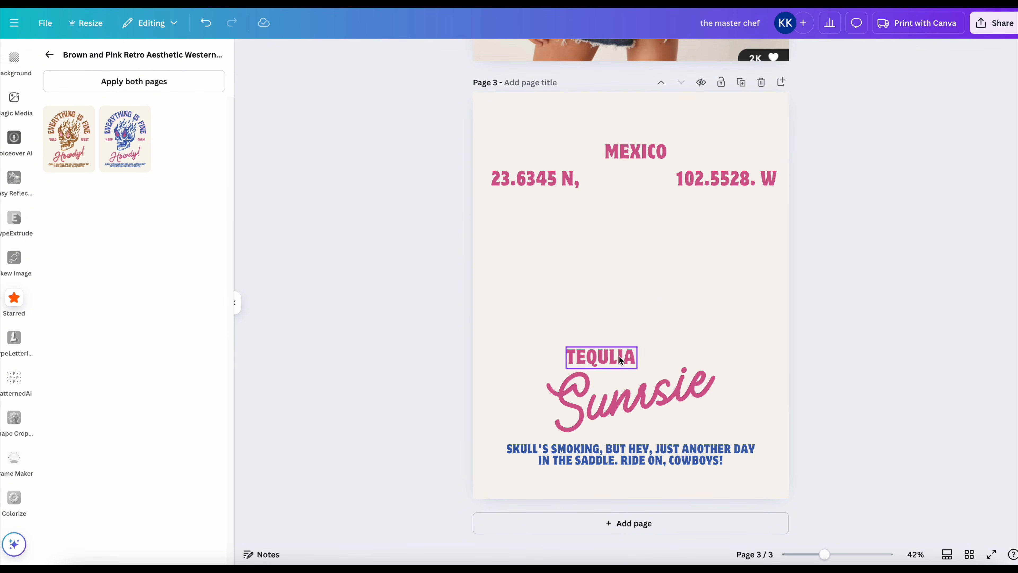
left_click_drag(621, 360, 649, 373)
left_click(850, 360)
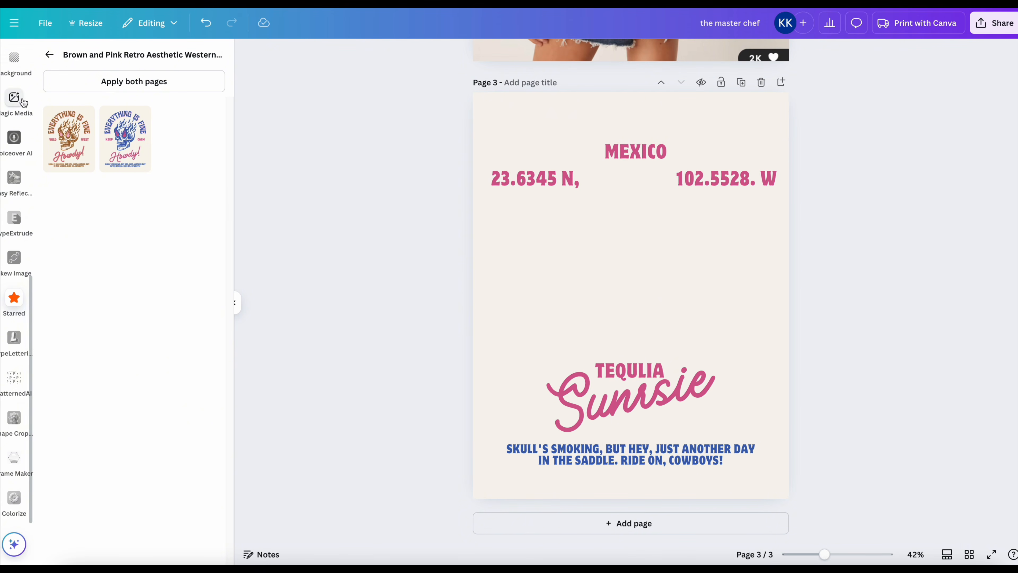
- Browse the "orange" photo results and add the cut orange wedge to page 3, scaled down below the coordinates
scroll(23, 102, "up", 5)
left_click(14, 99)
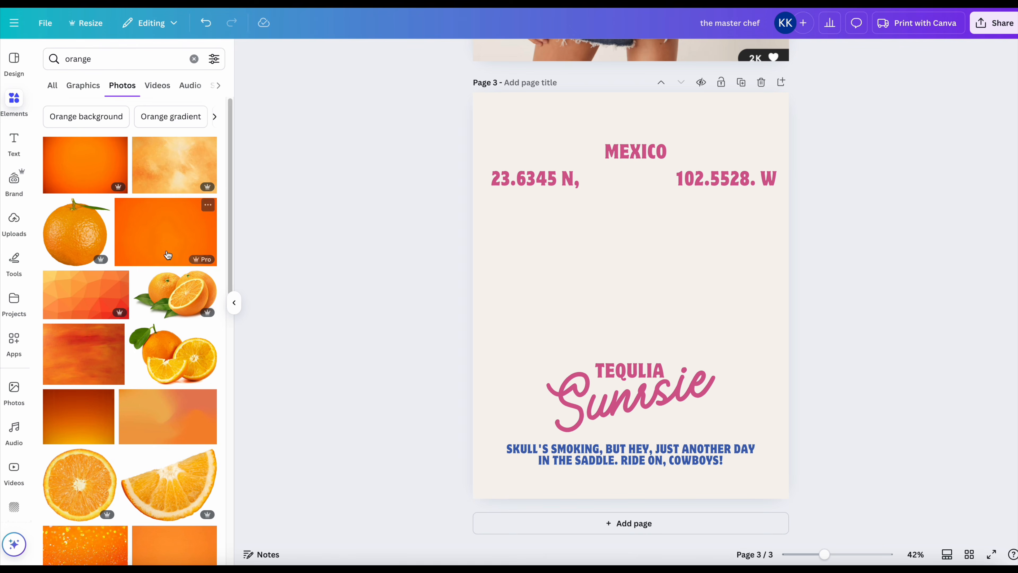
scroll(168, 255, "down", 5)
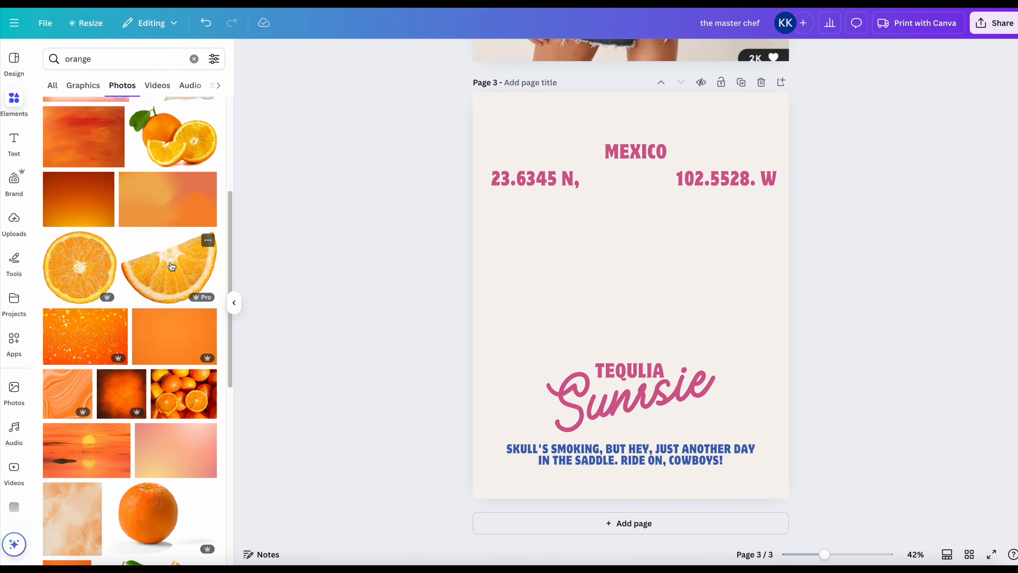
left_click(171, 266)
left_click_drag(748, 388, 643, 325)
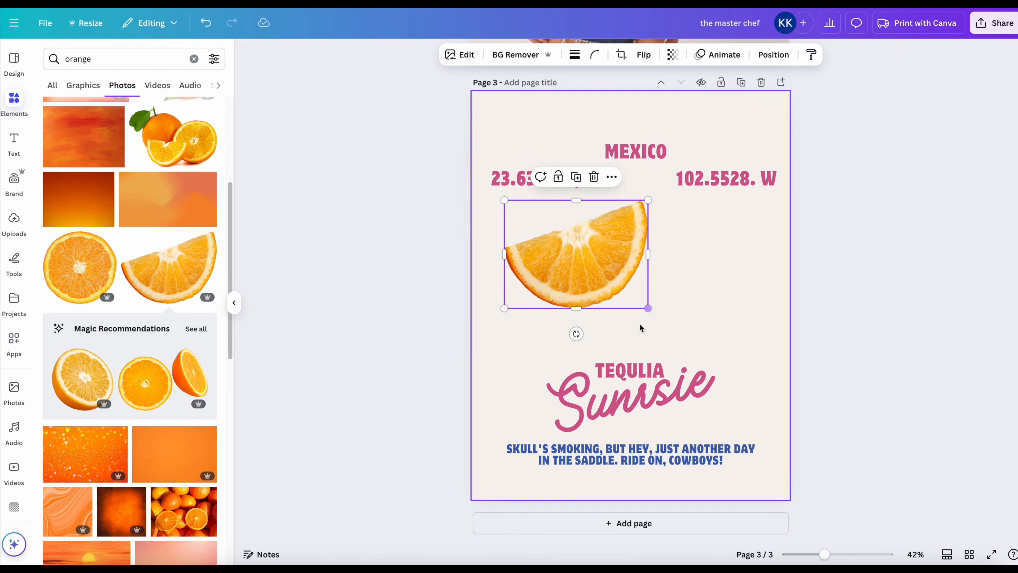
- Rotate the orange wedge to a slight tilt and place it under the right-hand coordinate, comparing with the reference shirt
left_click_drag(576, 333, 503, 295)
scroll(808, 256, "down", 6)
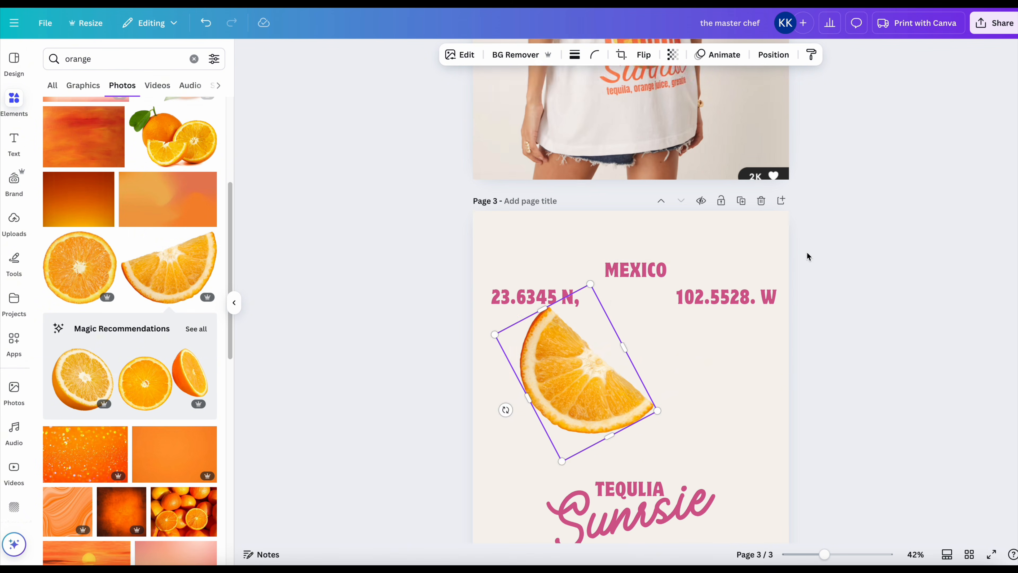
left_click_drag(599, 369, 666, 357)
left_click_drag(573, 383, 687, 337)
scroll(854, 221, "up", 8)
scroll(856, 222, "down", 8)
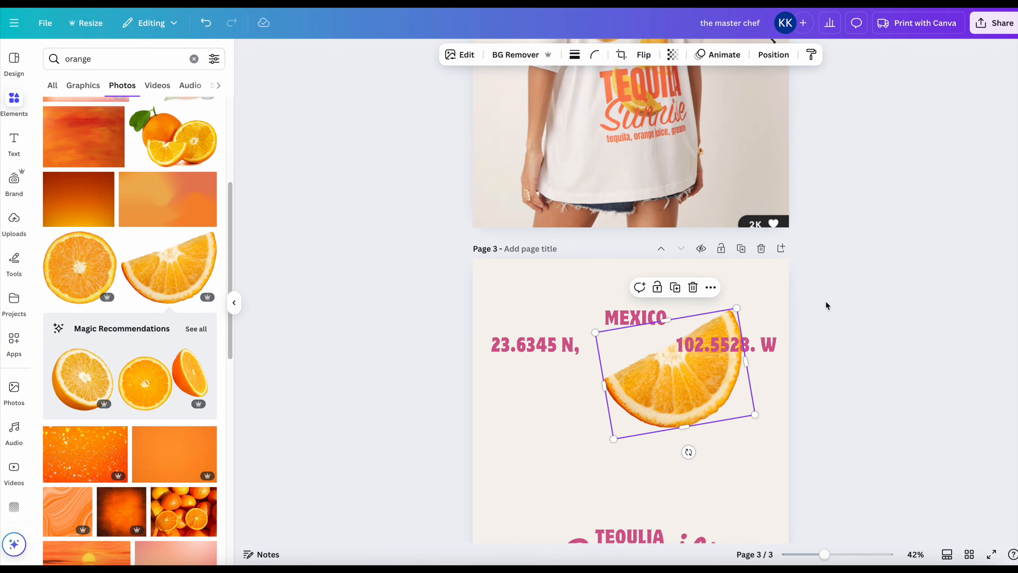
- Move the orange wedge slightly lower, duplicate it, and lay the copy directly over the original
left_click_drag(708, 389, 698, 409)
left_click(701, 352)
left_click(688, 390)
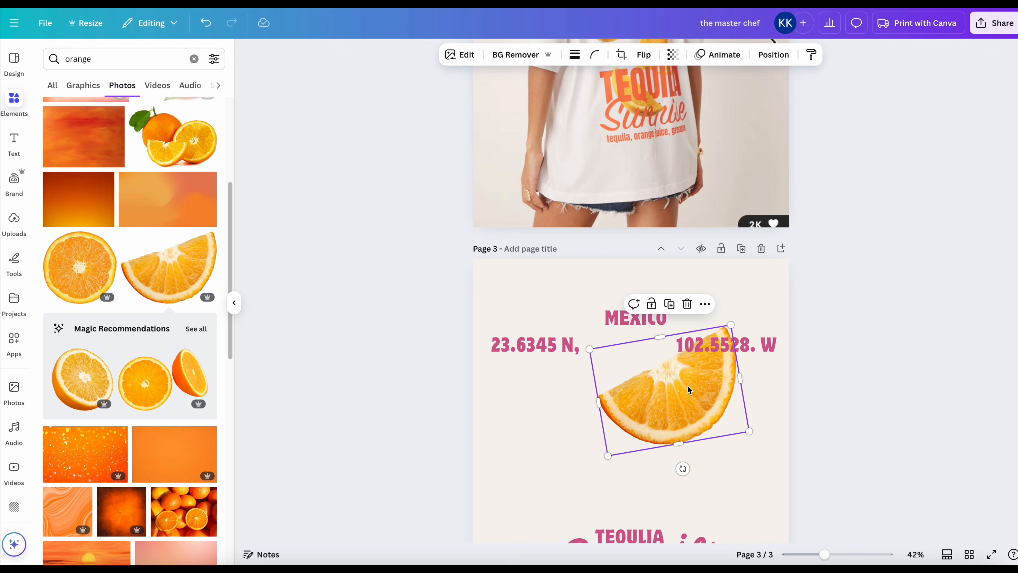
key("super+d")
left_click_drag(711, 375, 706, 371)
left_click(754, 344)
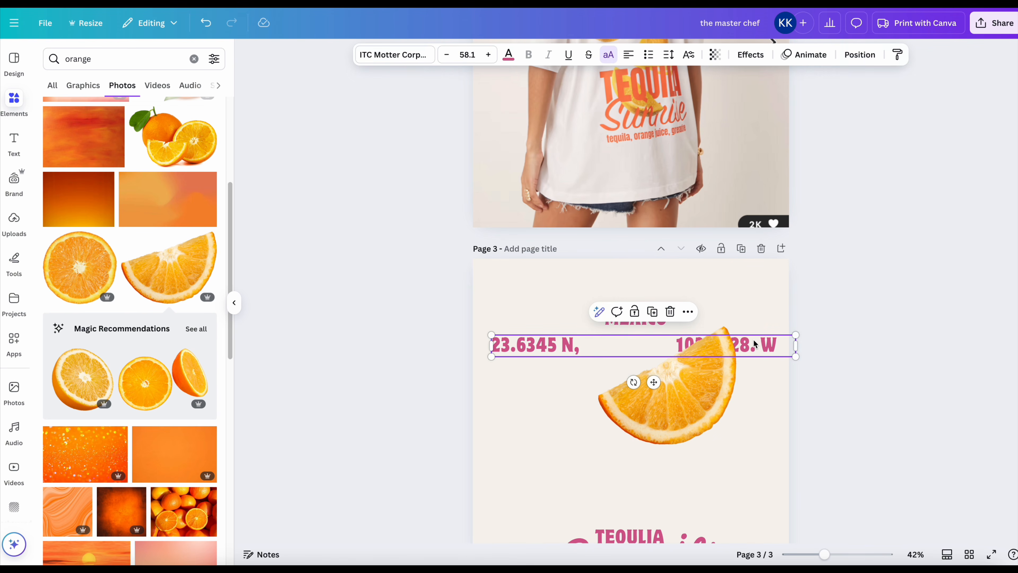
- Apply a Shadows effect to the orange wedge, then enlarge and reposition it slightly
left_click(706, 367)
left_click(461, 55)
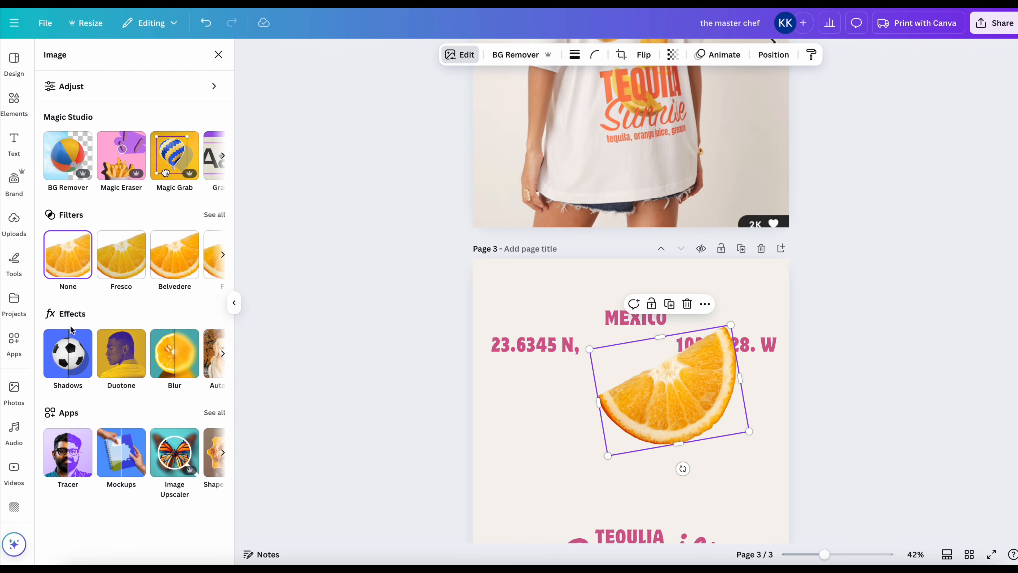
left_click(68, 353)
left_click(83, 202)
left_click_drag(731, 325, 747, 308)
left_click_drag(683, 377, 674, 385)
- Move "MEXICO" and the coordinates line higher on page 3, leaving more space between them
left_click(749, 331)
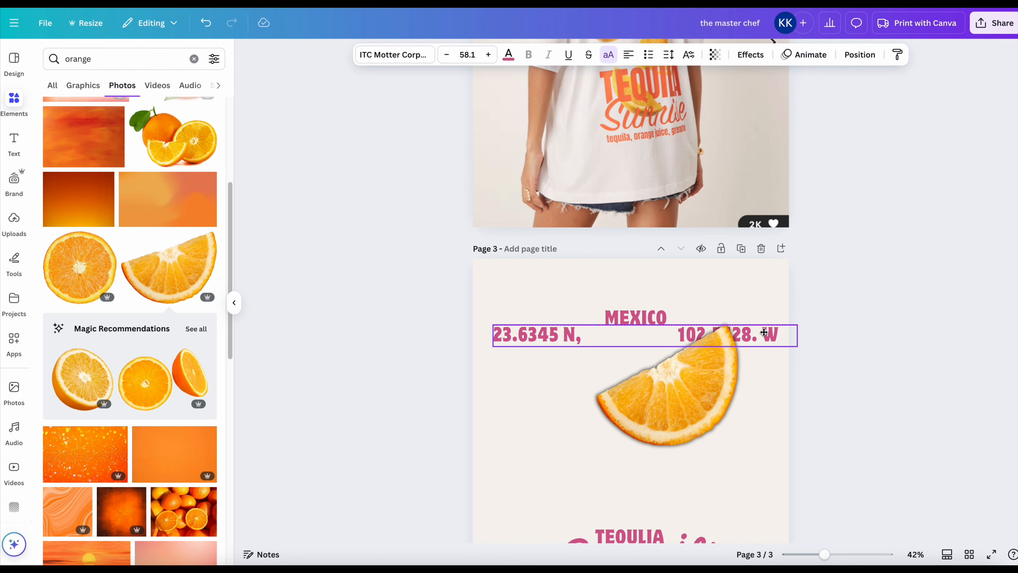
left_click_drag(642, 315, 642, 287)
left_click_drag(762, 325, 761, 321)
left_click(844, 331)
scroll(221, 355, "down", 6)
scroll(208, 305, "up", 3)
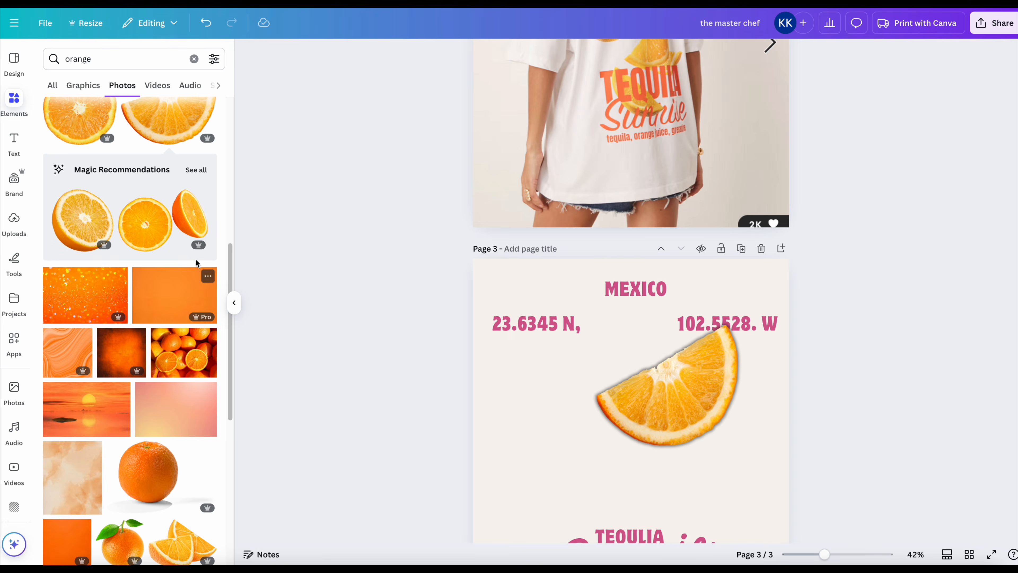
- Try out a recommended orange photo below the wedge at different crops and sizes, then delete it
left_click(195, 241)
scroll(643, 379, "down", 4)
left_click_drag(616, 331, 596, 353)
left_click_drag(739, 232, 653, 293)
left_click_drag(542, 331, 561, 319)
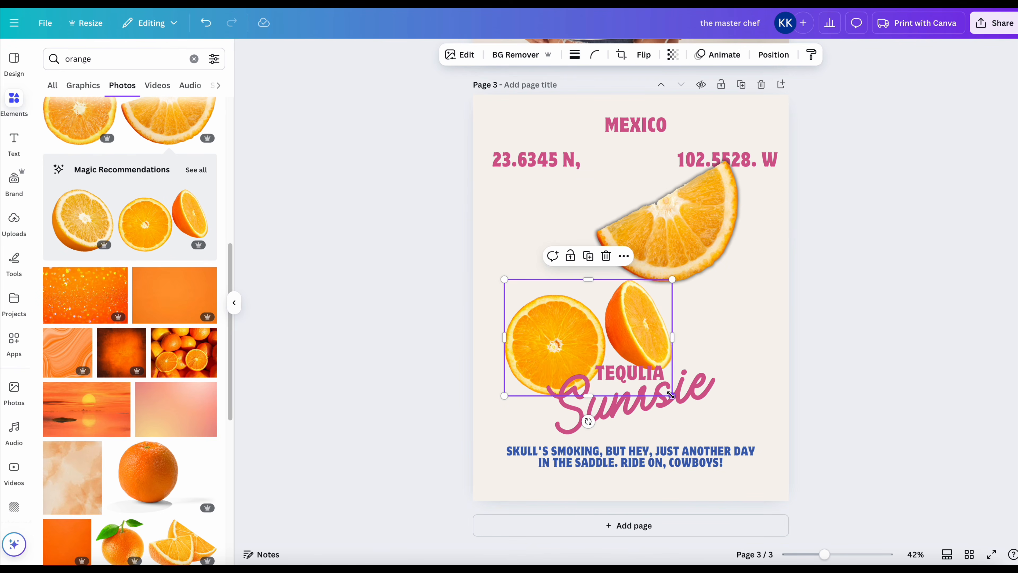
left_click_drag(673, 396, 721, 428)
left_click_drag(567, 336, 545, 314)
key("Delete")
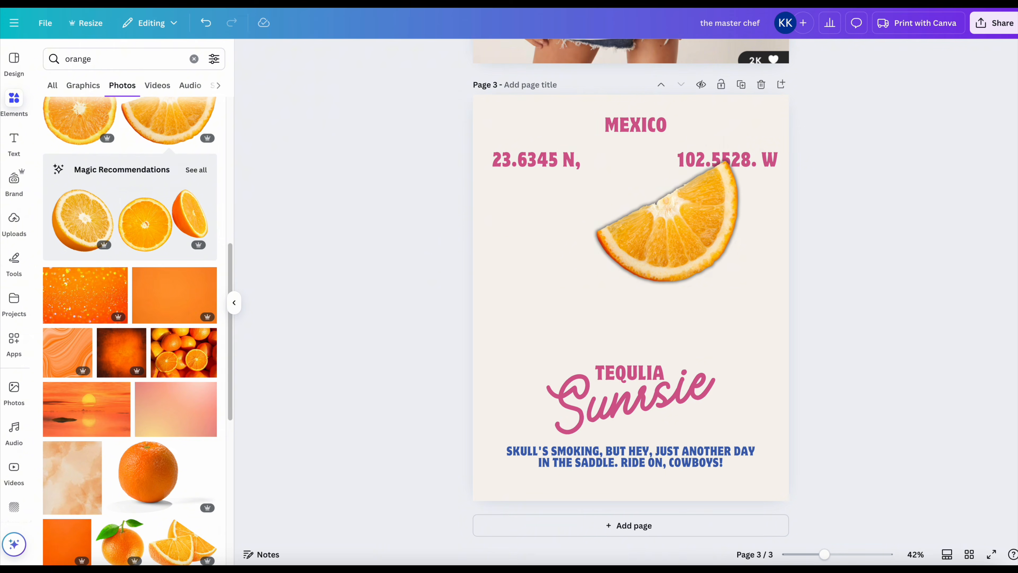
- Switch to the Finder folder "30" and upload the orange cocktail PNG into the design's uploads
key("super+Tab")
scroll(530, 164, "down", 5)
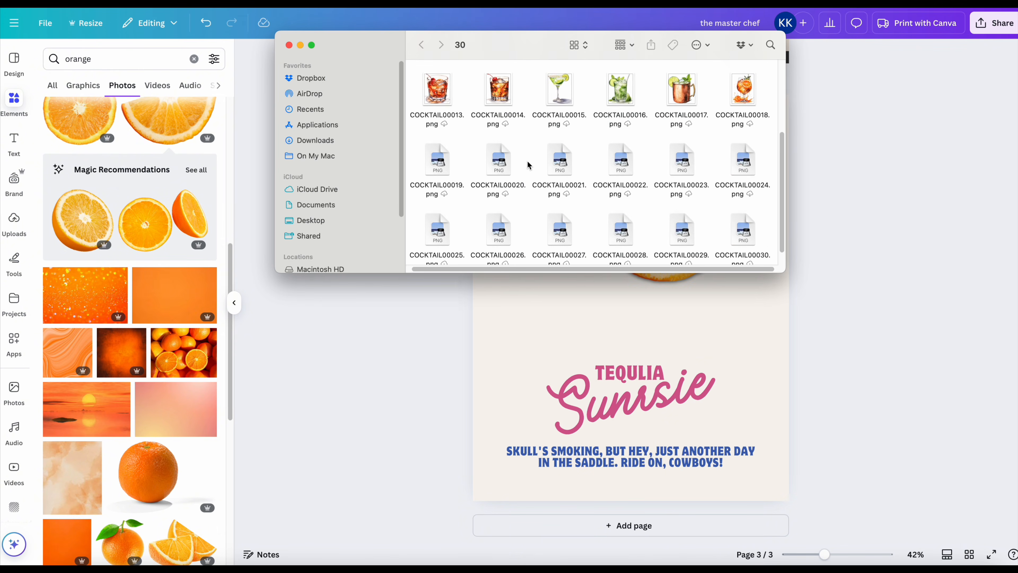
scroll(528, 165, "up", 5)
left_click_drag(438, 86, 161, 318)
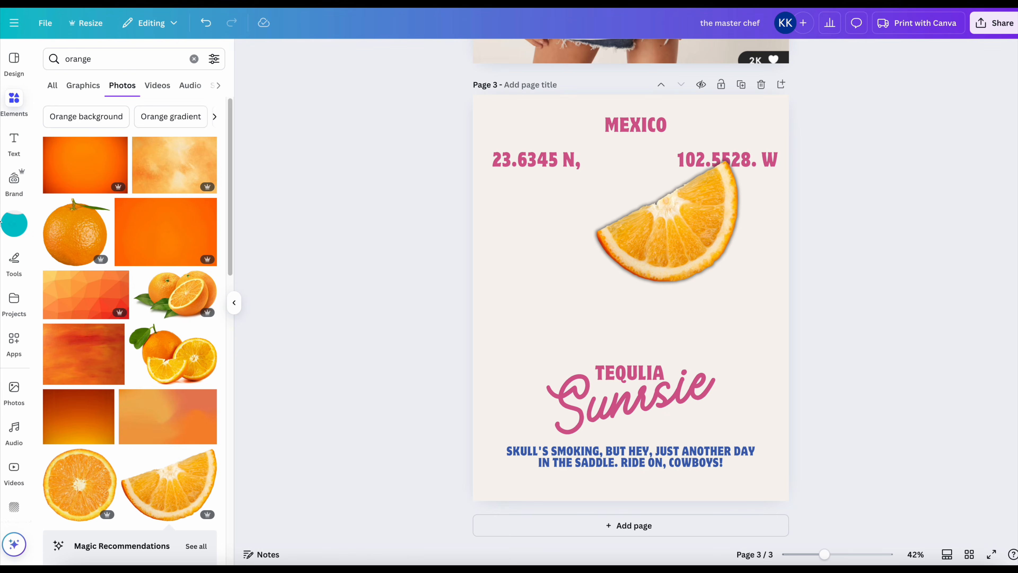
- Place the orange cocktail large in the centre of page 3 and delete both stacked orange wedges
mouse_move(608, 271)
left_mouse_down()
mouse_move(533, 274)
mouse_move(608, 276)
left_mouse_up()
left_click_drag(725, 226, 771, 277)
key("Delete")
left_click(719, 234)
key("Delete")
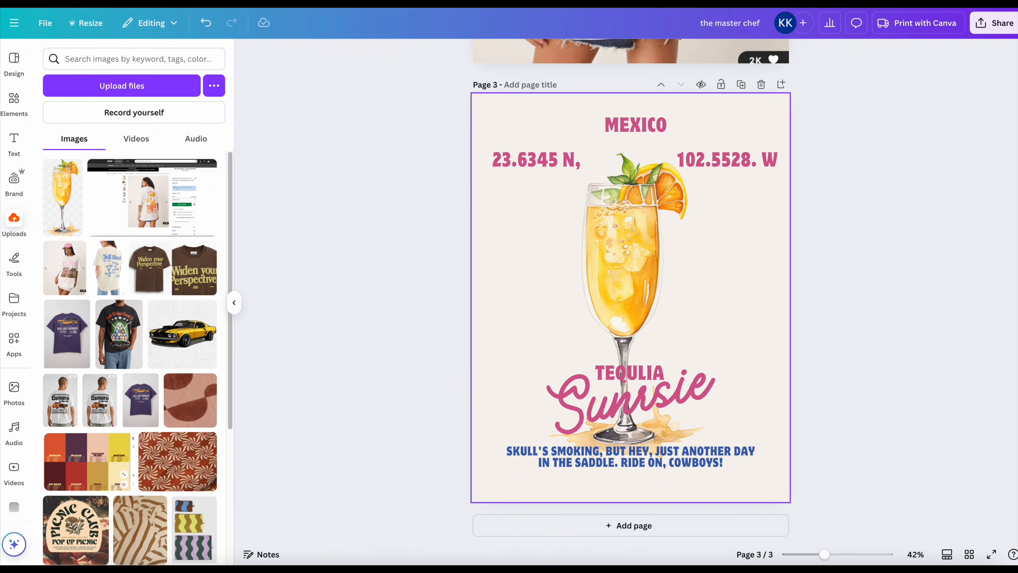
left_click_drag(675, 464, 675, 485)
left_click_drag(654, 407, 628, 448)
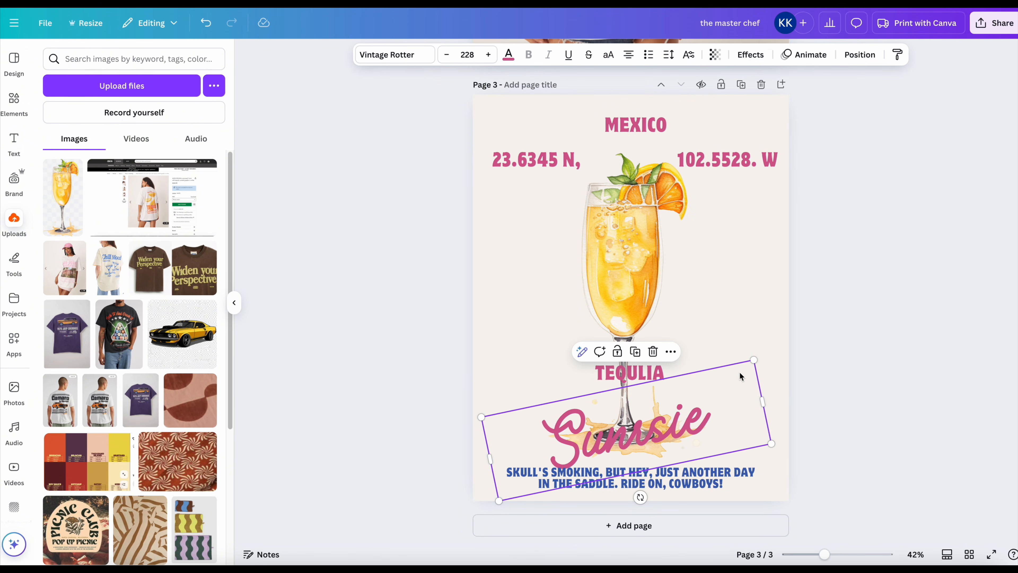
left_click(207, 24)
left_click(207, 24)
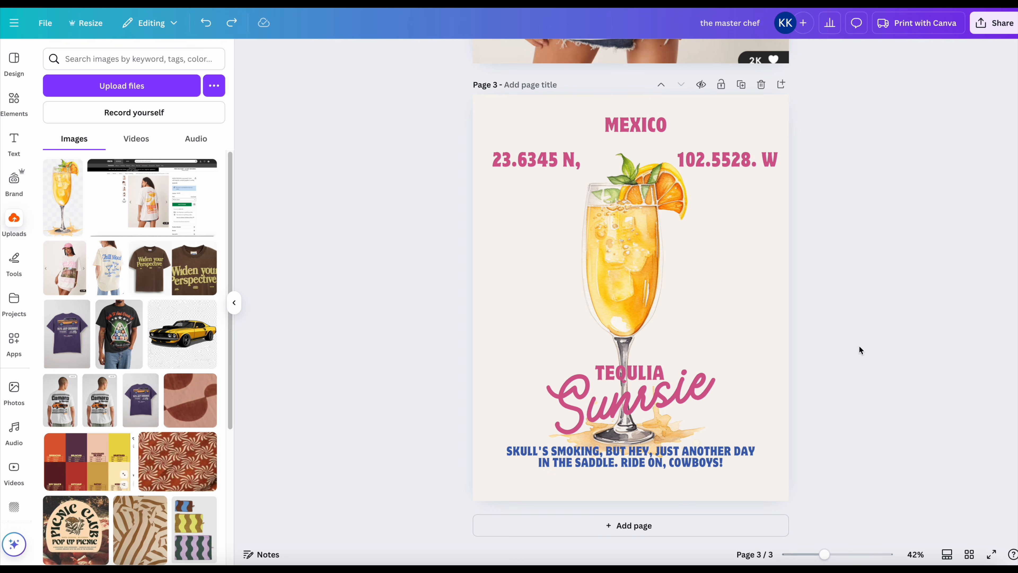
- Enlarge the script "Sunrsie" to size 307, centre it over the glass base, and place a slightly larger "TEQULIA" just above it
left_click_drag(758, 325, 842, 292)
left_click_drag(732, 401, 687, 397)
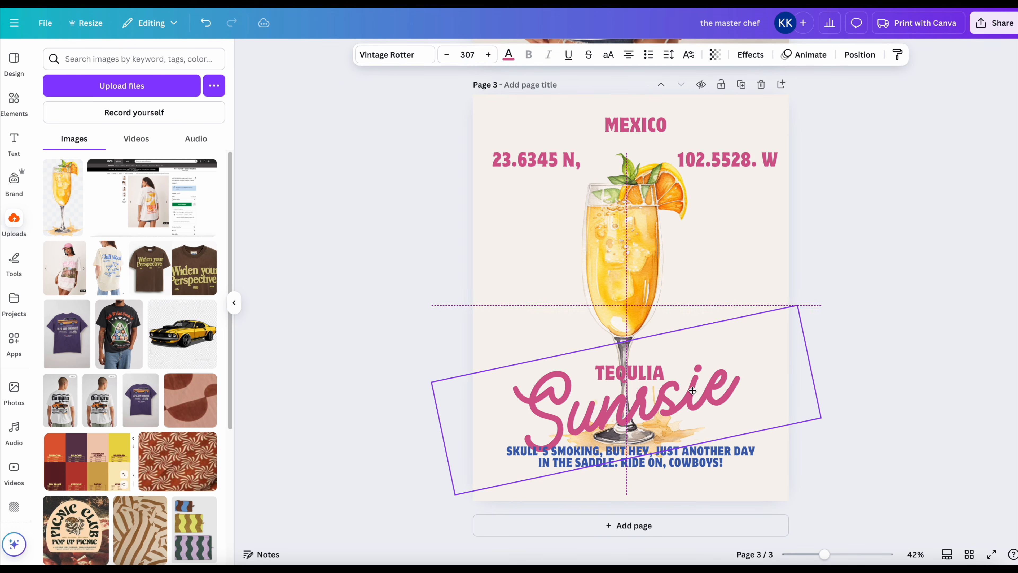
left_click(629, 372)
left_click_drag(667, 361, 630, 372)
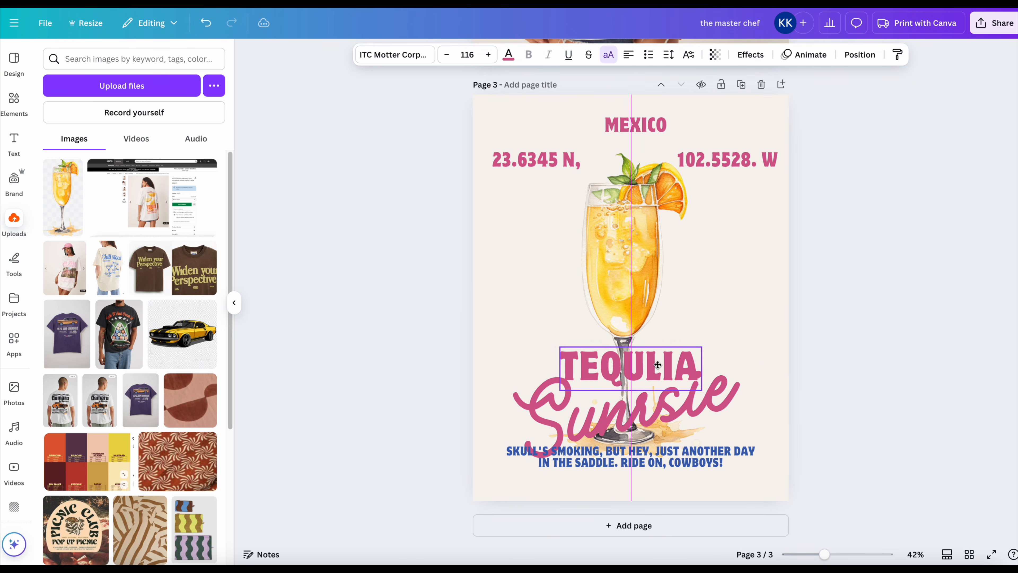
left_click_drag(697, 351, 651, 377)
- Recolour the script "Sunrsie" with the orange sampled from the cocktail image and give it a thin Outline effect
left_click(706, 399)
left_click(508, 54)
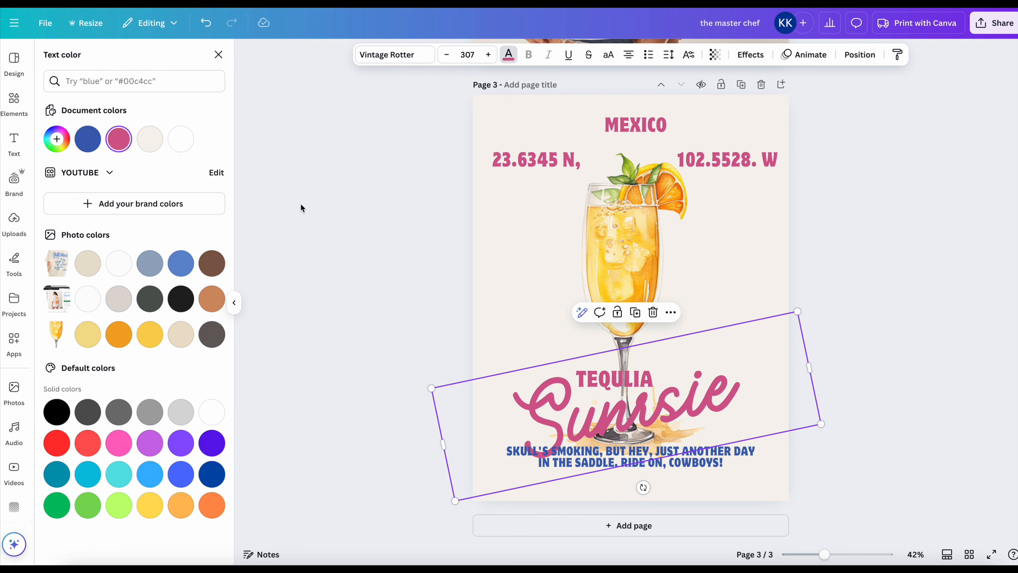
left_click(116, 329)
left_click(751, 55)
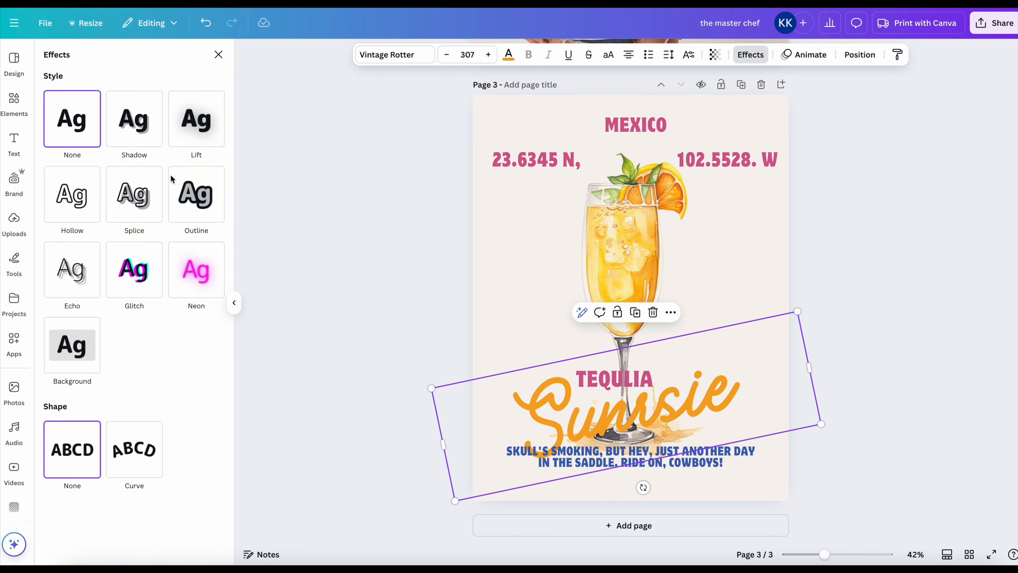
left_click(196, 190)
mouse_move(71, 263)
left_mouse_down()
mouse_move(47, 275)
mouse_move(60, 276)
left_mouse_up()
left_click(898, 411)
scroll(872, 412, "up", 5)
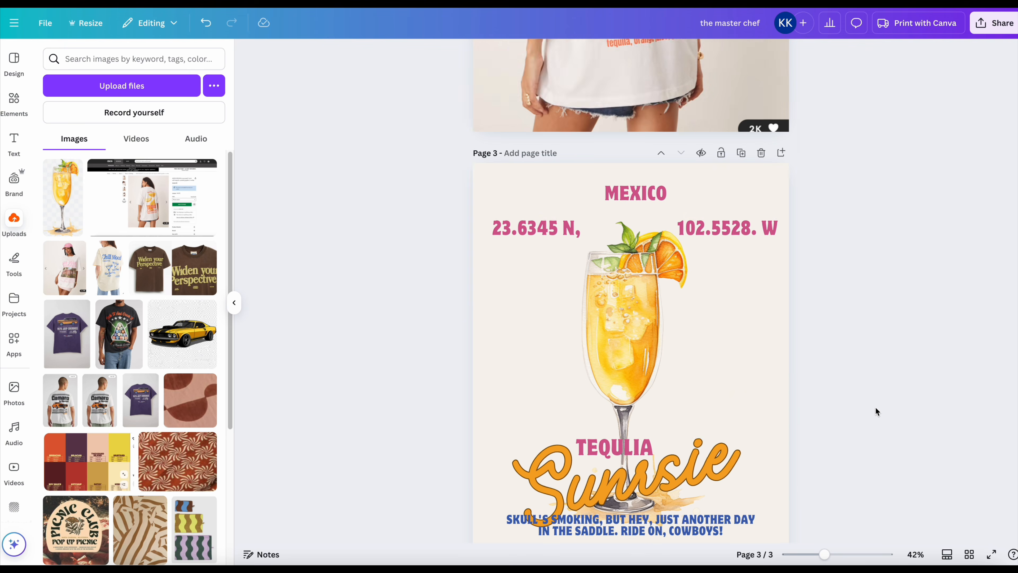
- Move the two-line tagline below the script, centred on the page, and recolour it with the document pink #d35c8f
scroll(875, 414, "down", 5)
left_click(673, 475)
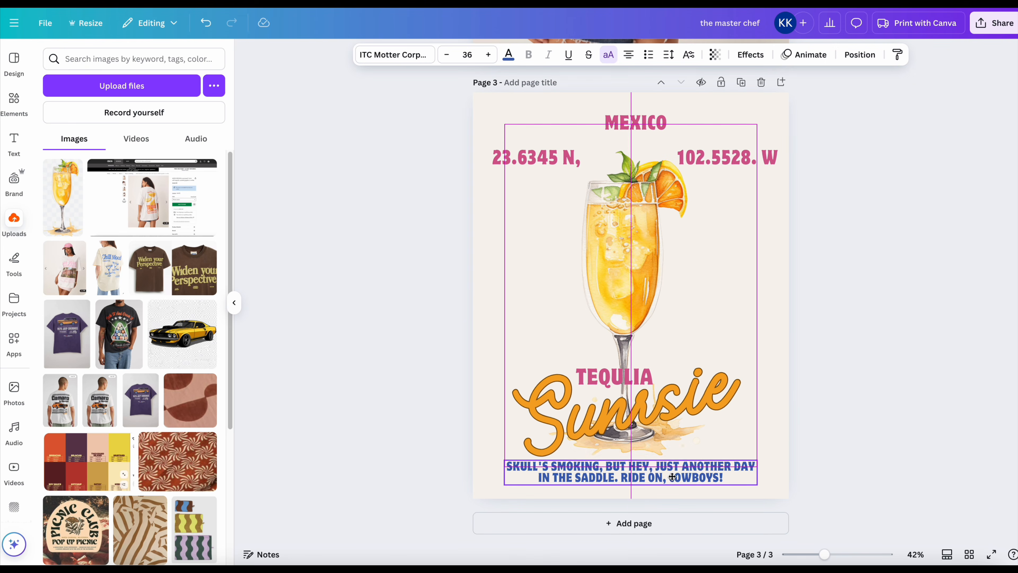
double_click(673, 476)
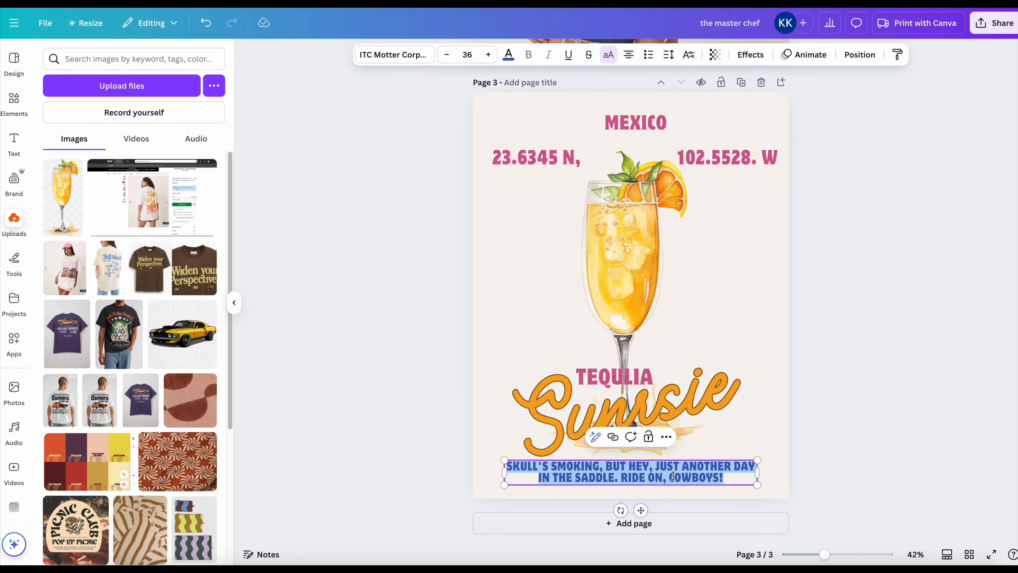
left_click(508, 54)
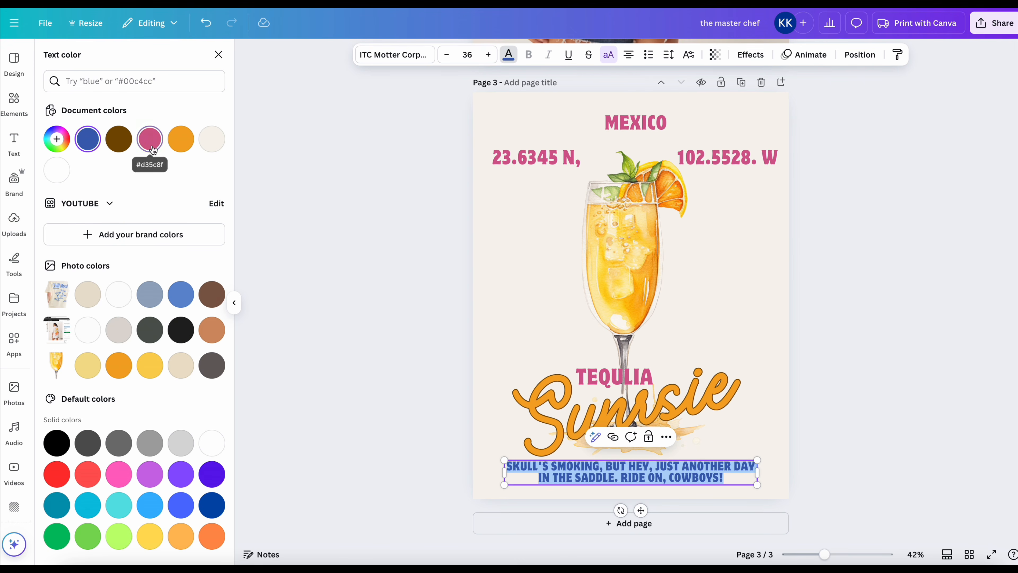
left_click(150, 139)
scroll(5, 388, "down", 5)
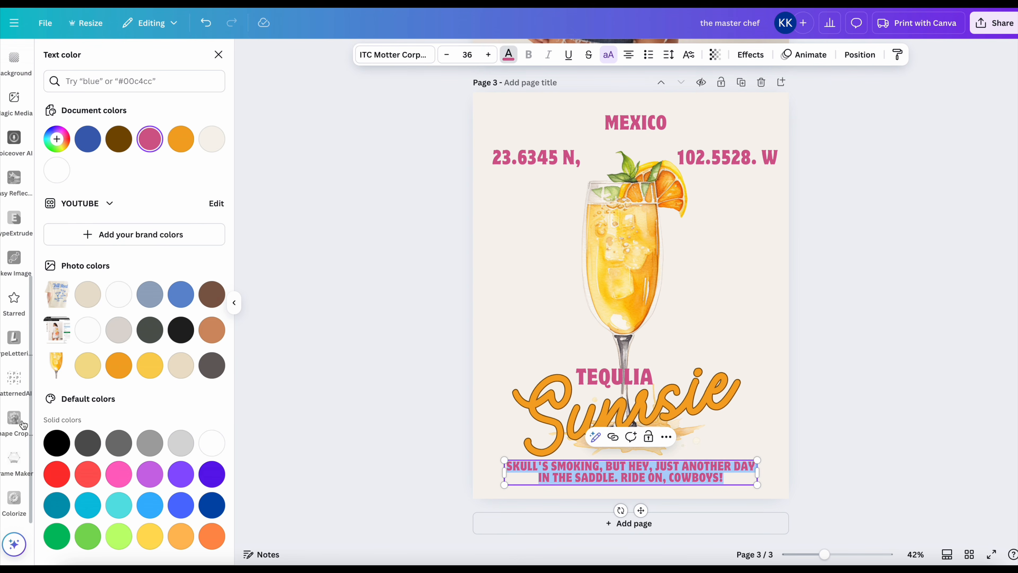
left_click(302, 350)
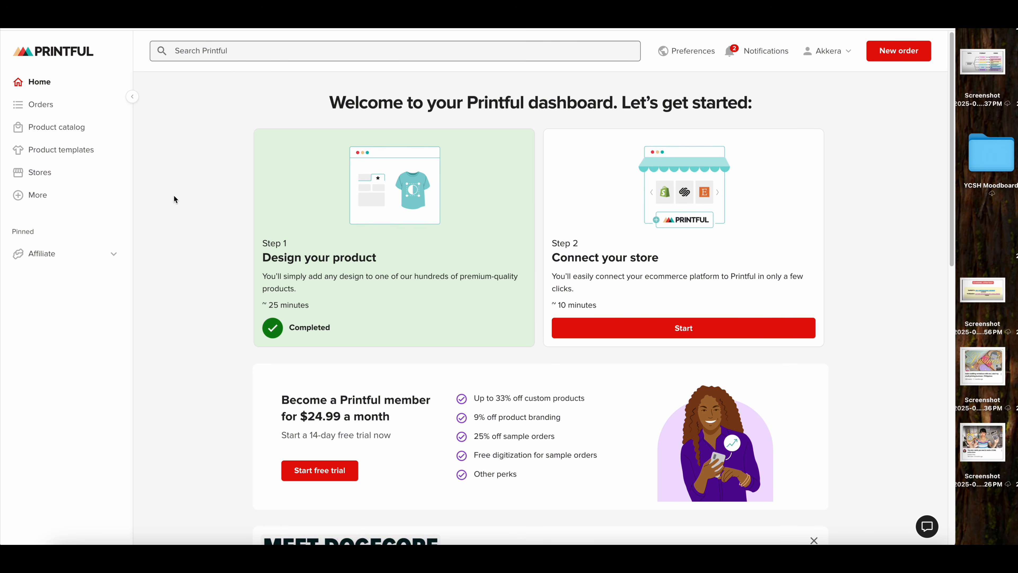
- Open Printful's product catalog and go to the men's clothing category
left_click(49, 127)
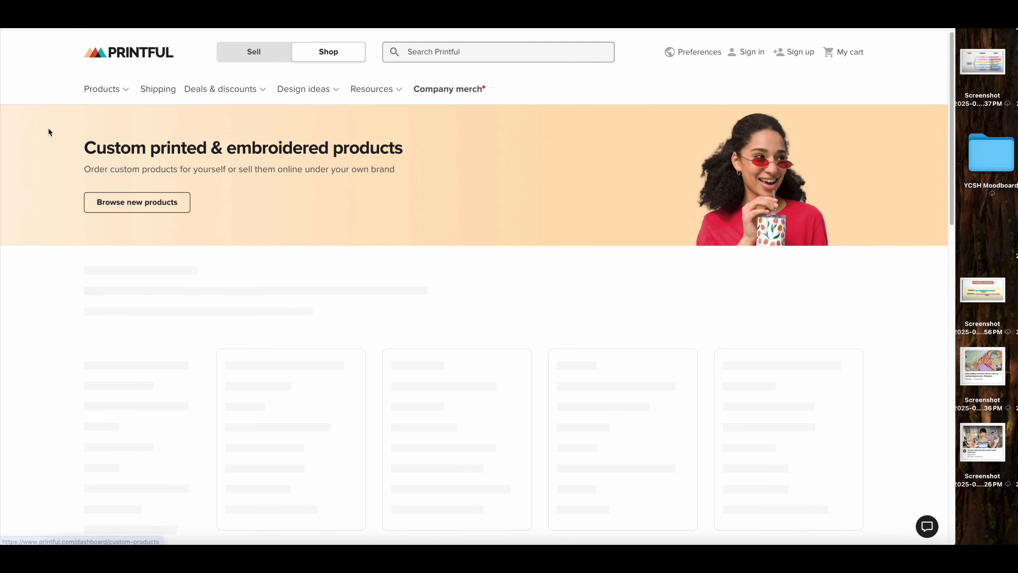
scroll(412, 186, "down", 2)
scroll(412, 186, "down", 5)
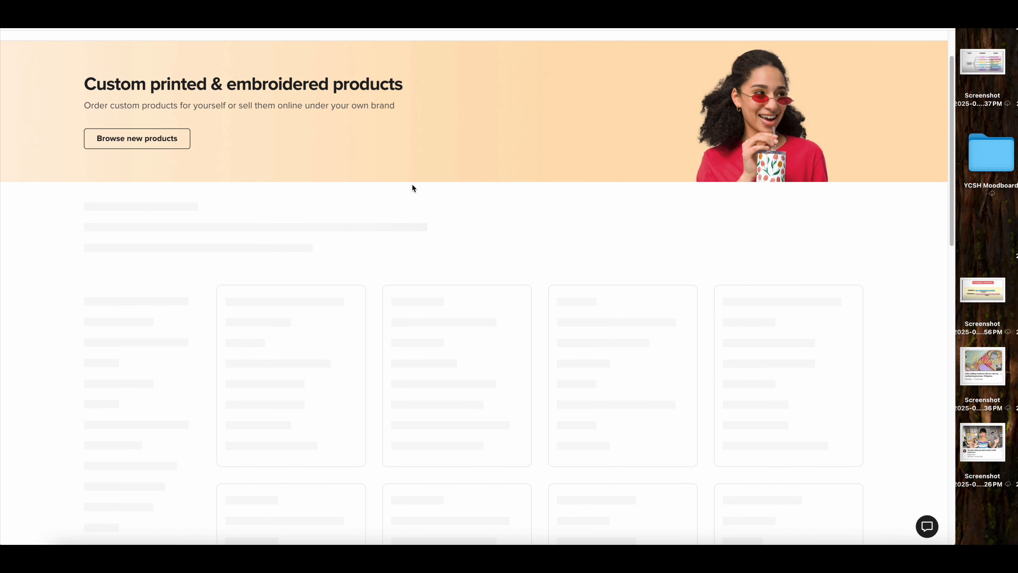
scroll(413, 188, "down", 1)
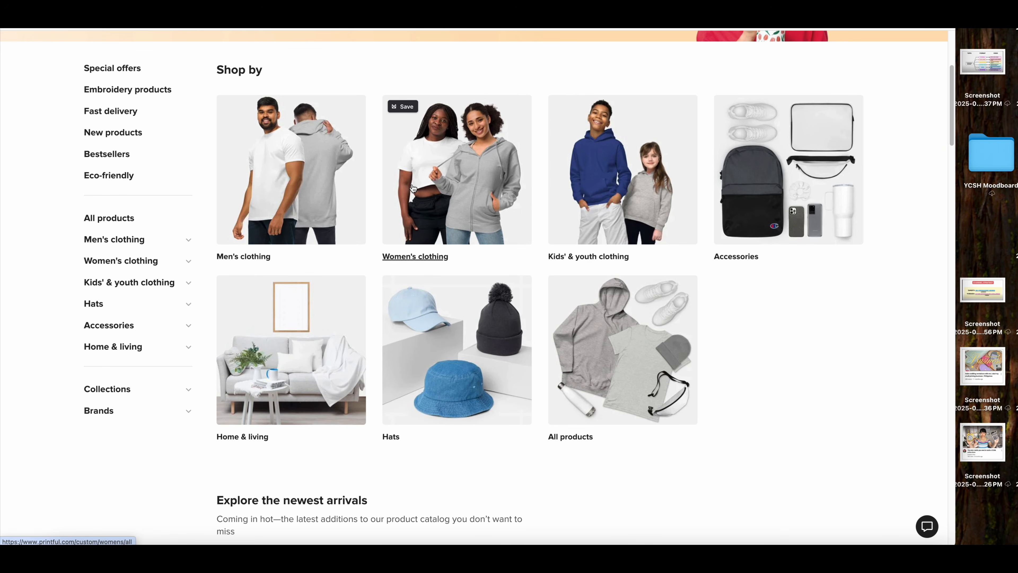
left_click(332, 207)
- Browse the men's clothing products and open the Unisex Organic Mid-Light T-Shirt | Stanley/Stella SATU007
scroll(339, 205, "down", 1)
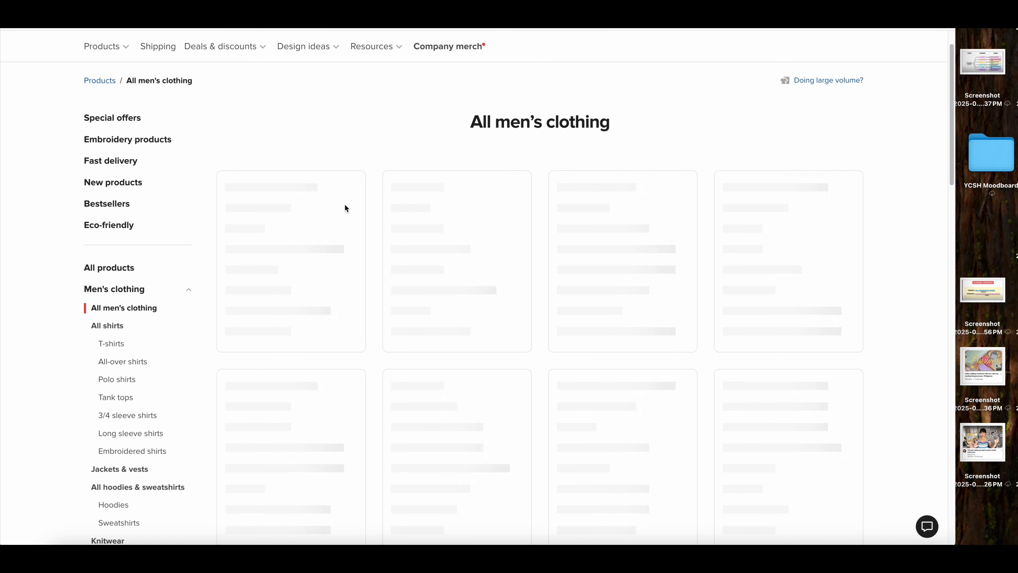
scroll(345, 208, "down", 1)
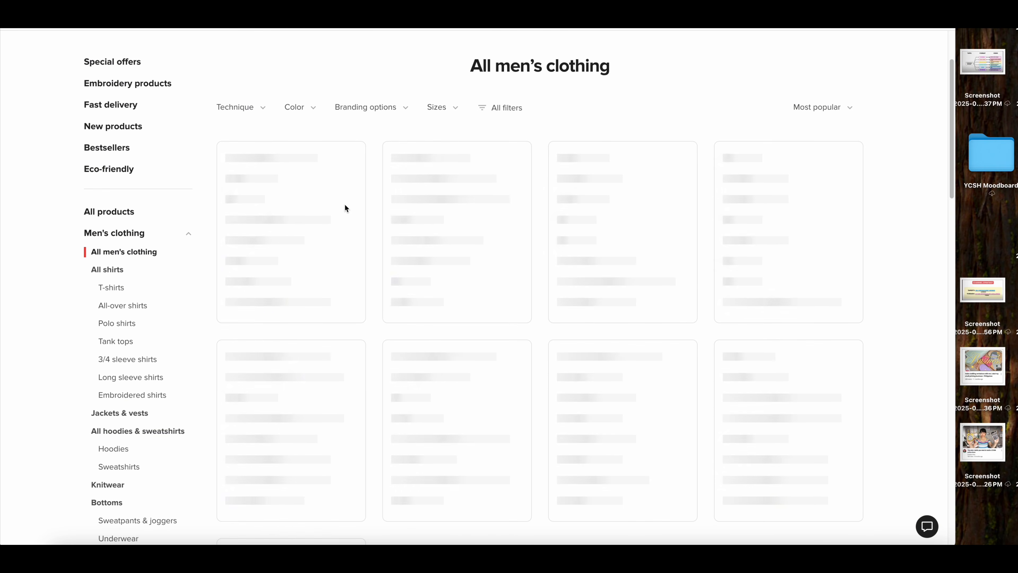
scroll(344, 208, "down", 1)
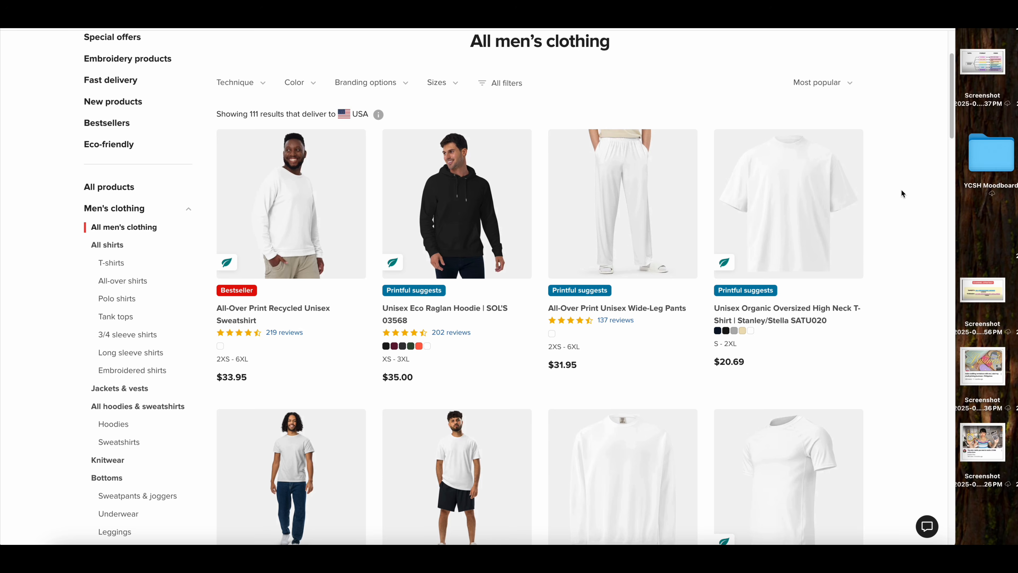
scroll(902, 190, "down", 4)
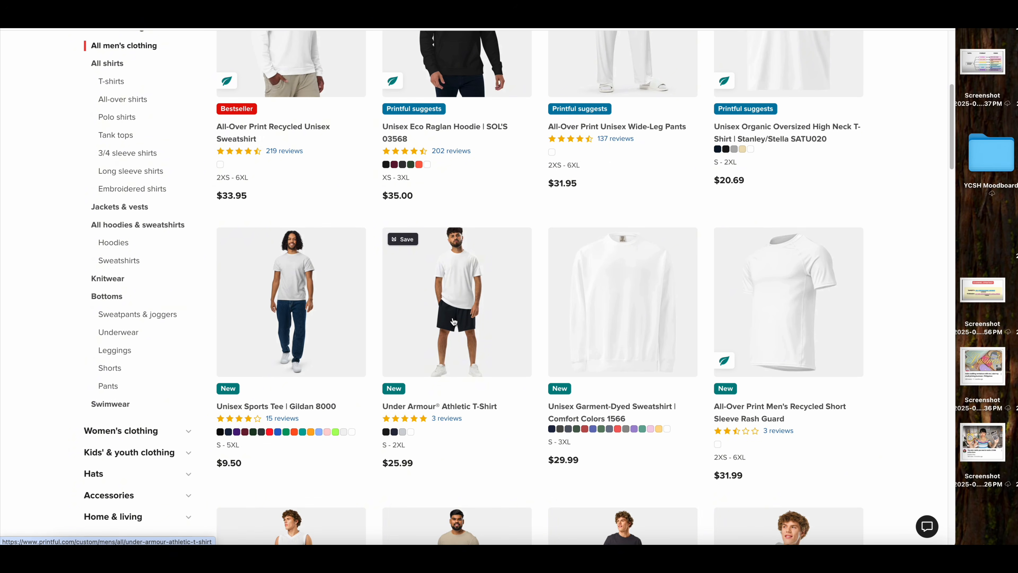
scroll(304, 332, "down", 8)
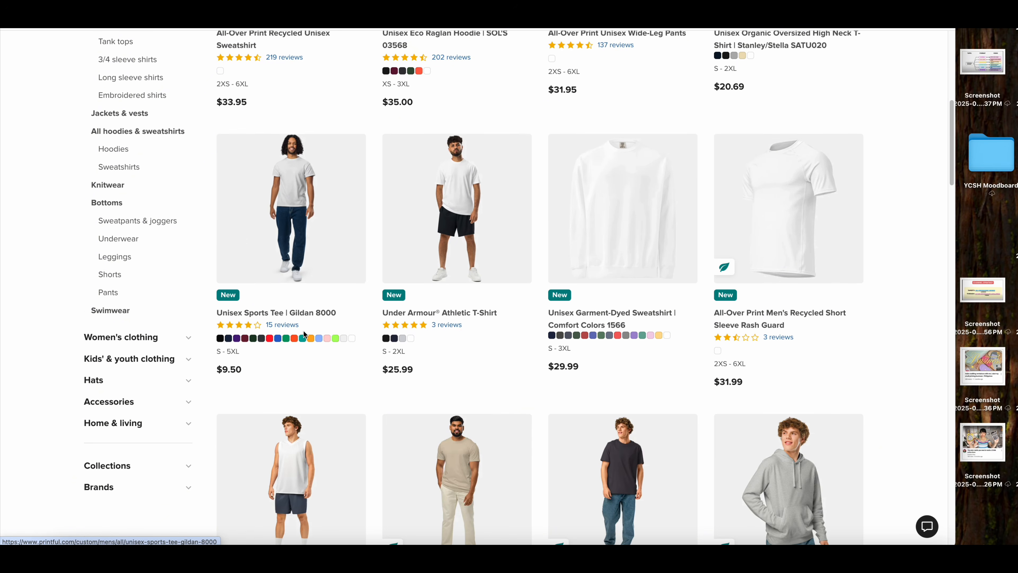
scroll(678, 278, "down", 5)
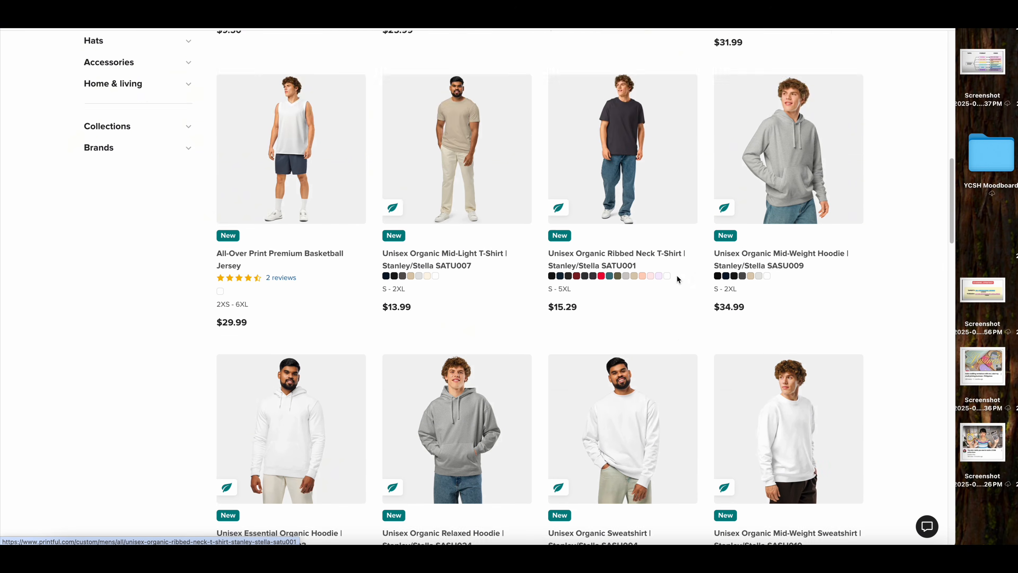
scroll(678, 280, "up", 4)
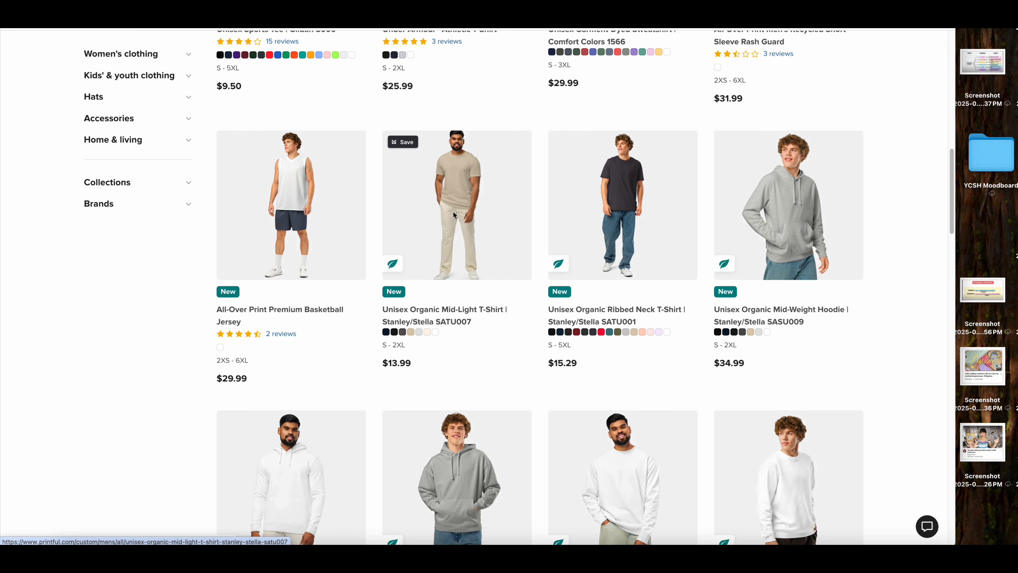
left_click(453, 210)
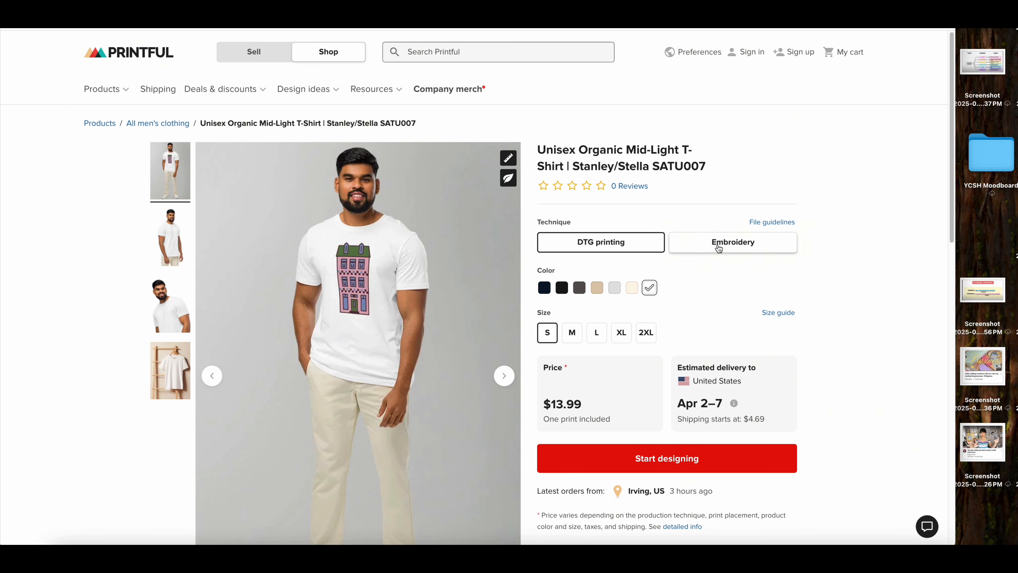
- Start designing the white, size S T-shirt with DTG printing, reopening the design maker after closing it once
left_click(639, 463)
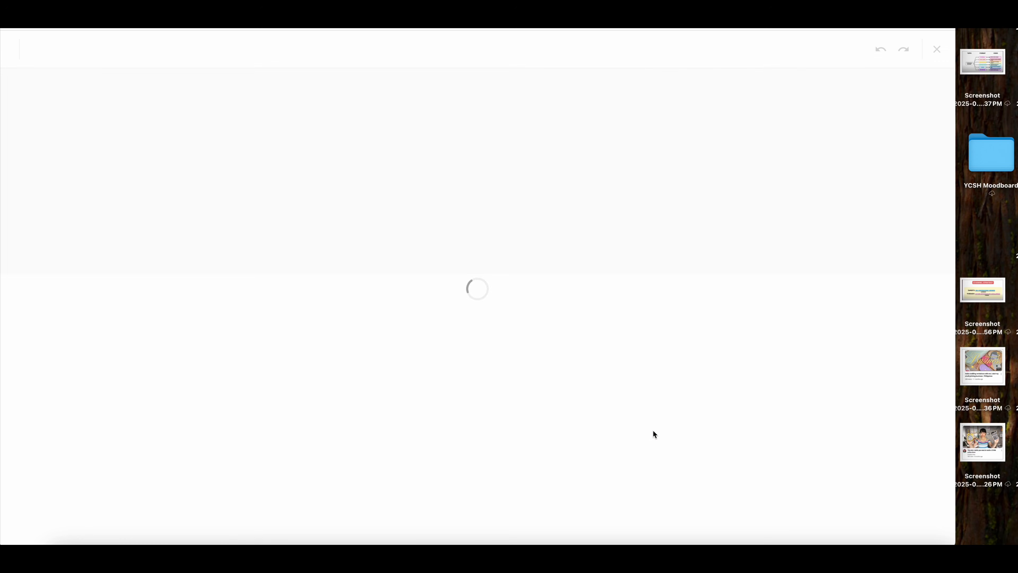
left_click(935, 51)
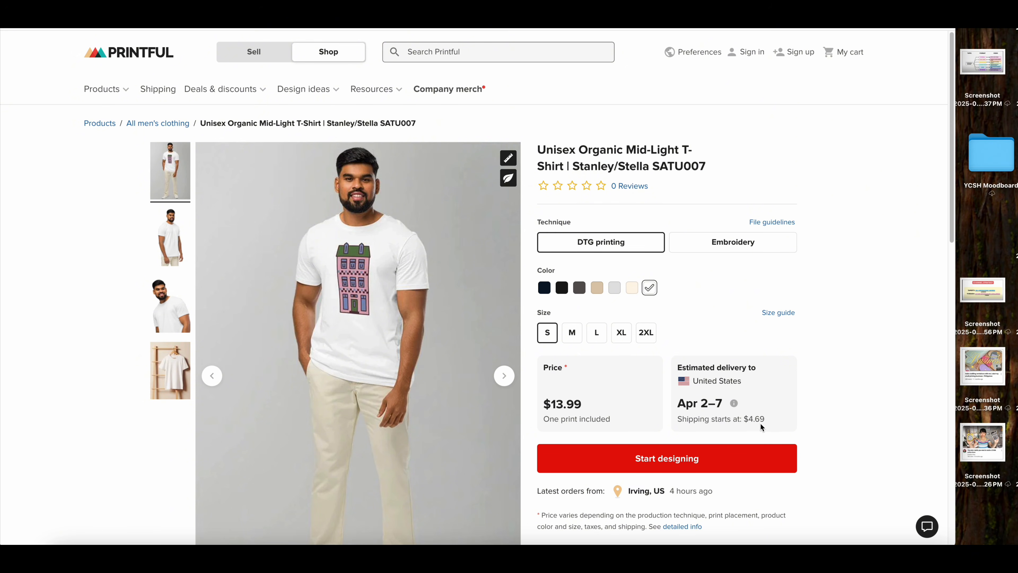
left_click(633, 463)
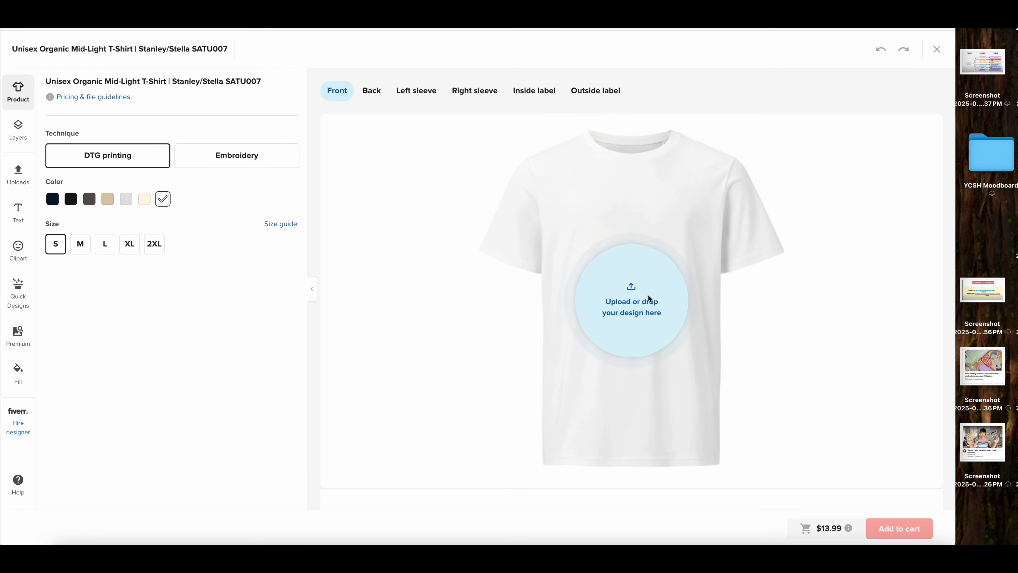
- Accept the upload conditions and upload "the master chef.png" and the "Red and White Vintage" T-shirt PNG from the Desktop to the file library
left_click(649, 299)
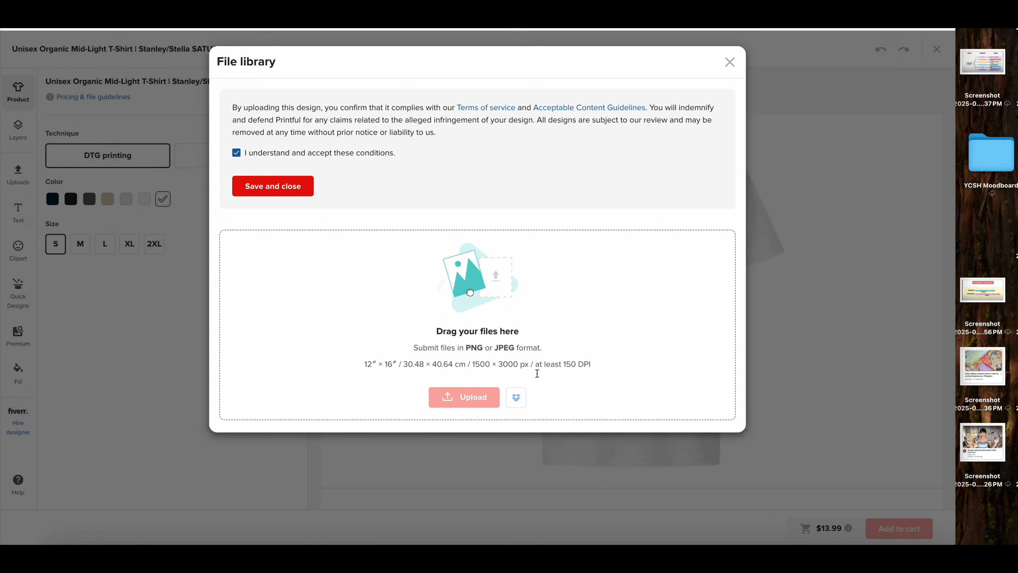
left_click(284, 188)
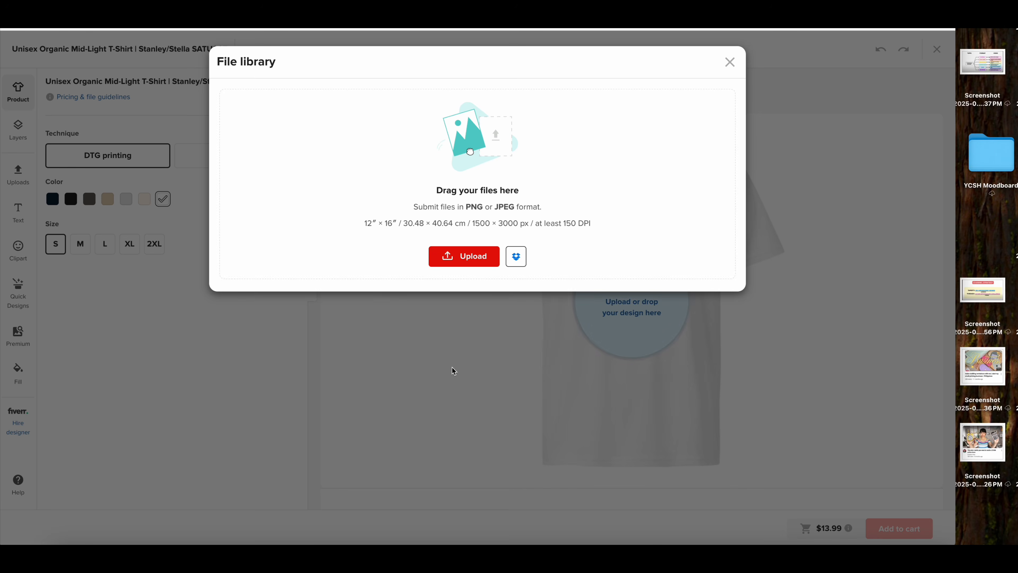
left_click(465, 264)
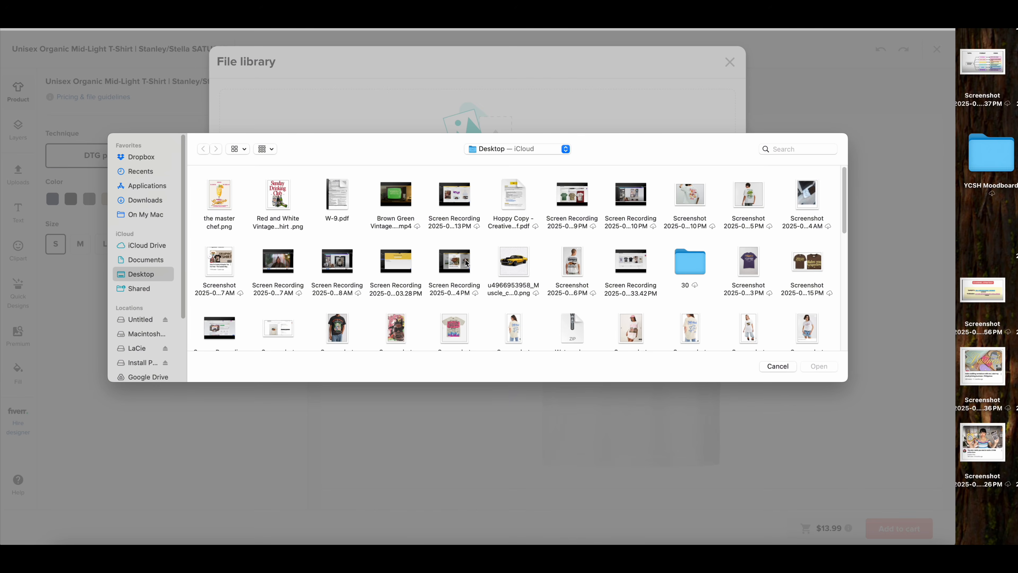
left_click_drag(212, 174, 305, 230)
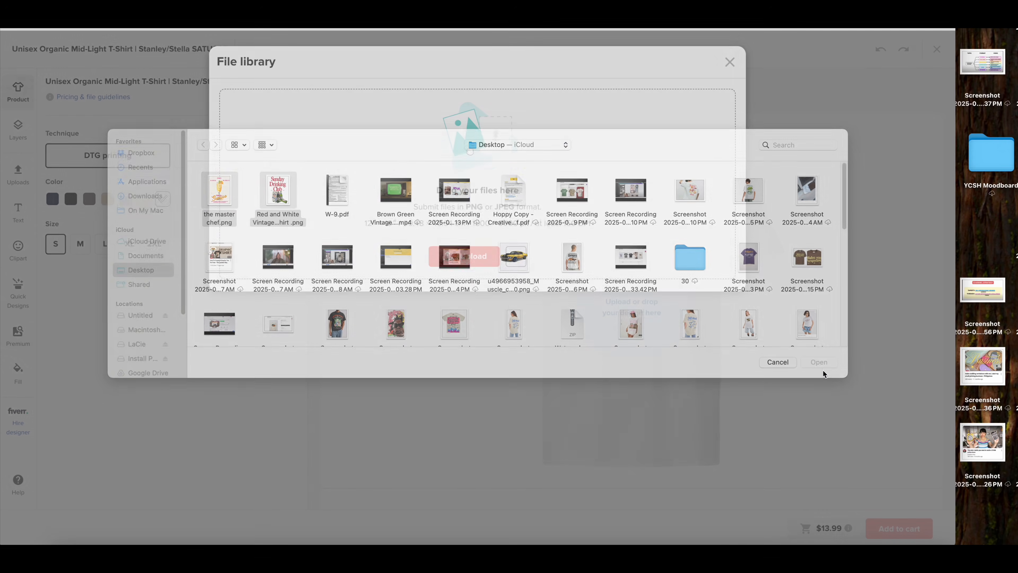
left_click(822, 368)
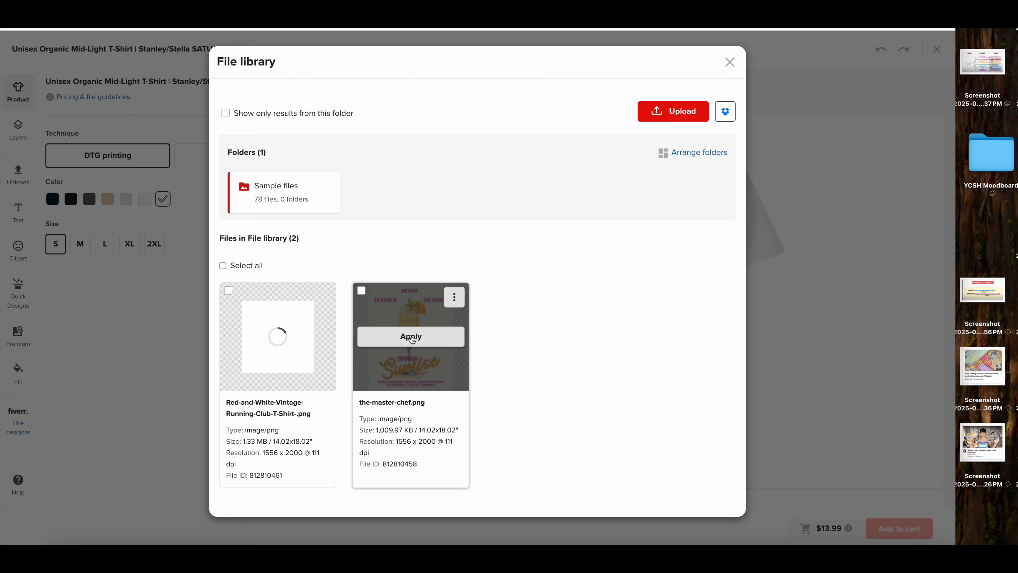
- Apply the Red-and-White-Vintage-Running-Club-T-Shirt PNG to the shirt front and shift it slightly lower, centred on the chest, dismissing the print-area notice
left_click(292, 341)
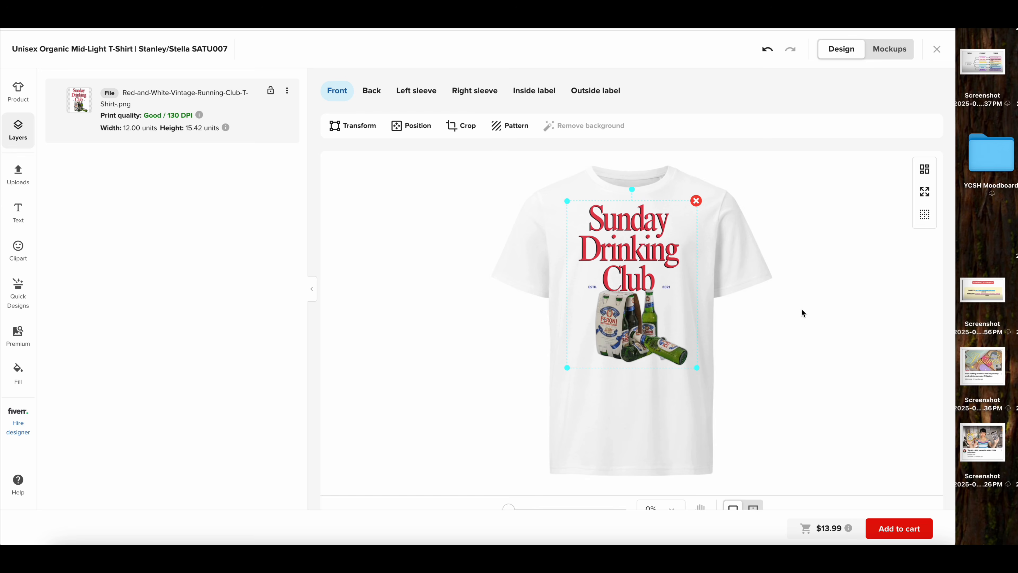
mouse_move(636, 332)
left_mouse_down()
mouse_move(633, 350)
mouse_move(624, 334)
left_mouse_up()
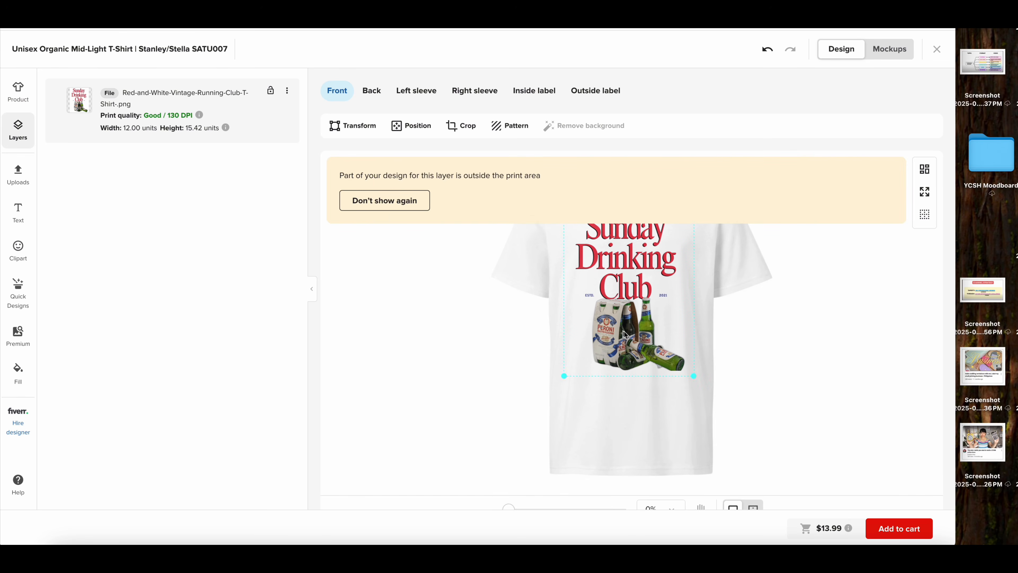
left_click(403, 208)
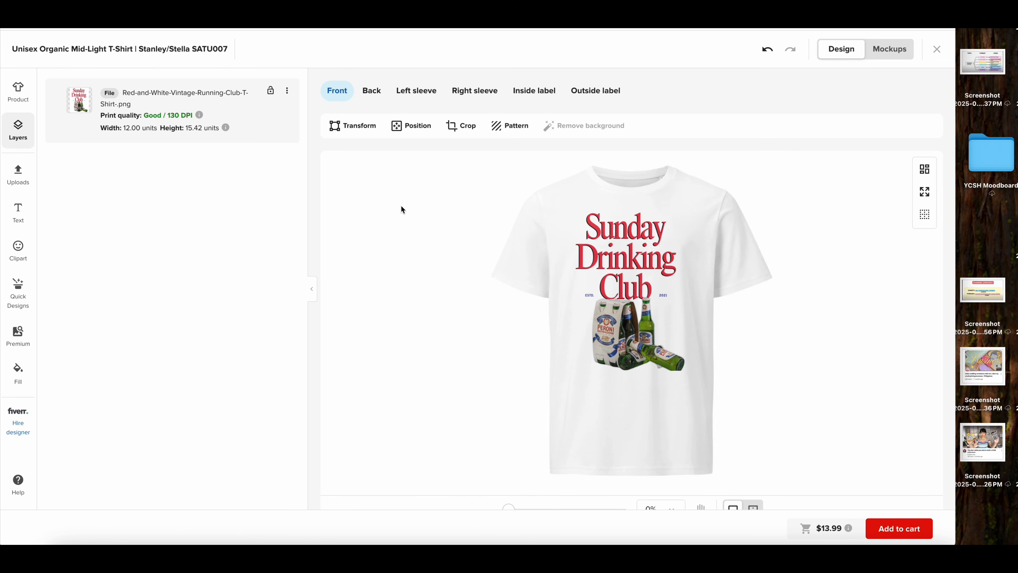
left_click_drag(637, 269, 643, 269)
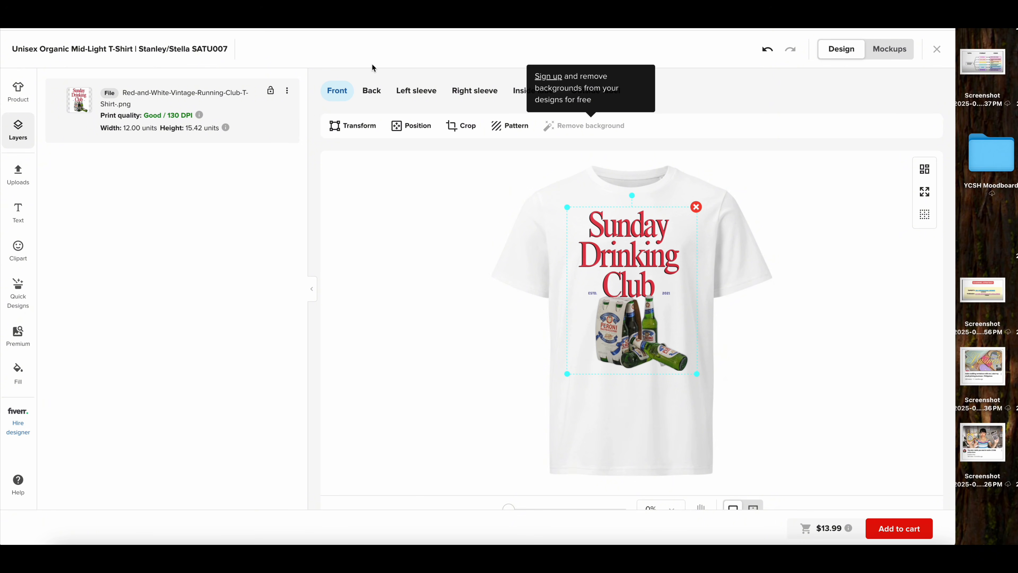
- Preview the front, side and flat-lay mockups of the printed T-shirt and add the shirt to the cart
left_click(891, 50)
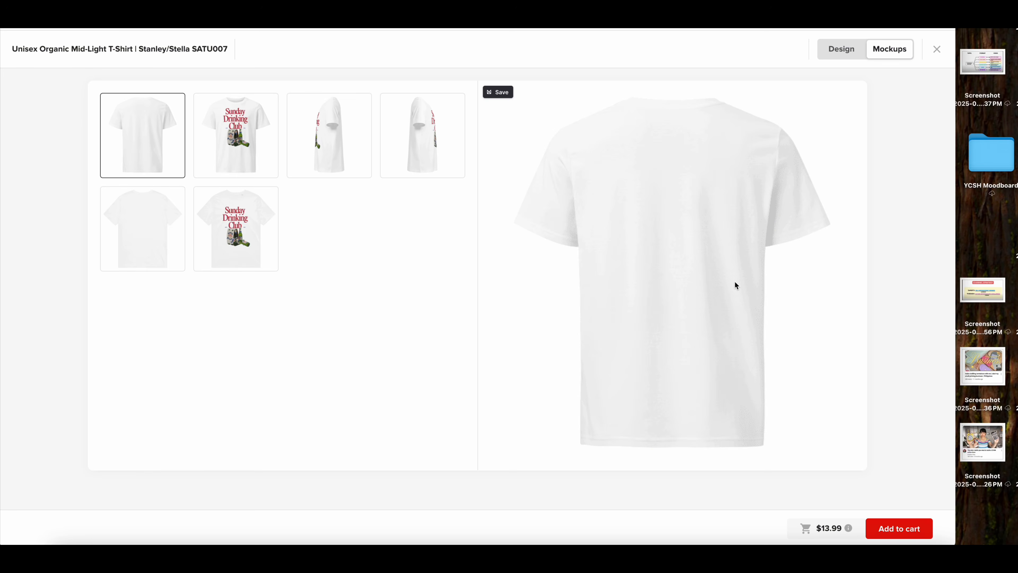
left_click(273, 141)
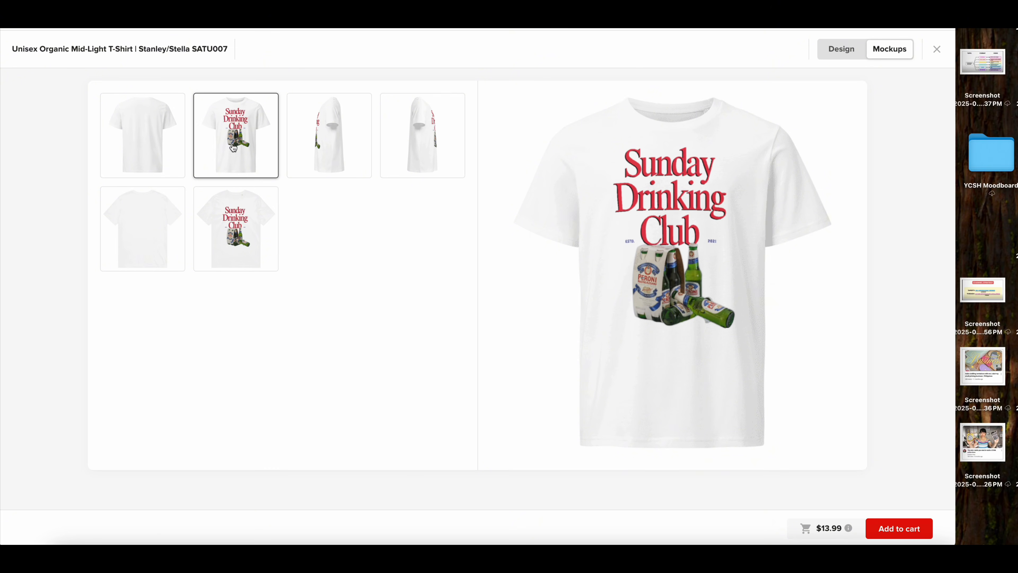
left_click(331, 150)
left_click(421, 148)
left_click(248, 228)
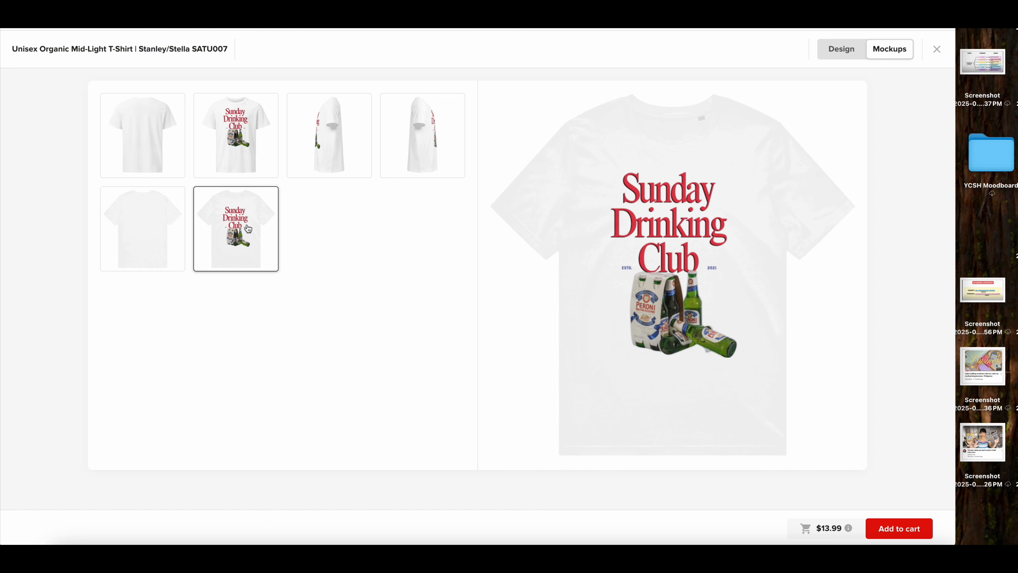
left_click(909, 531)
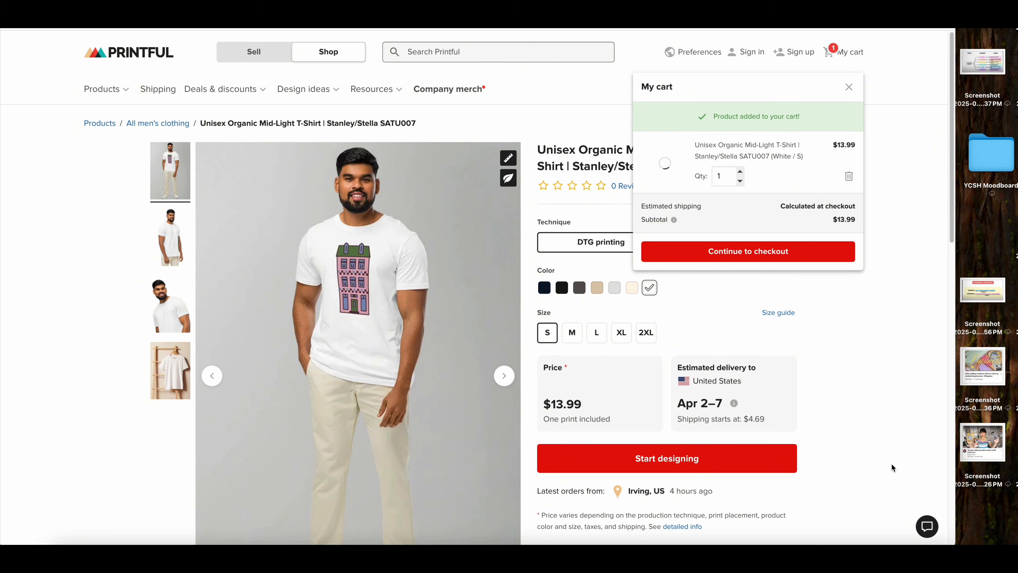